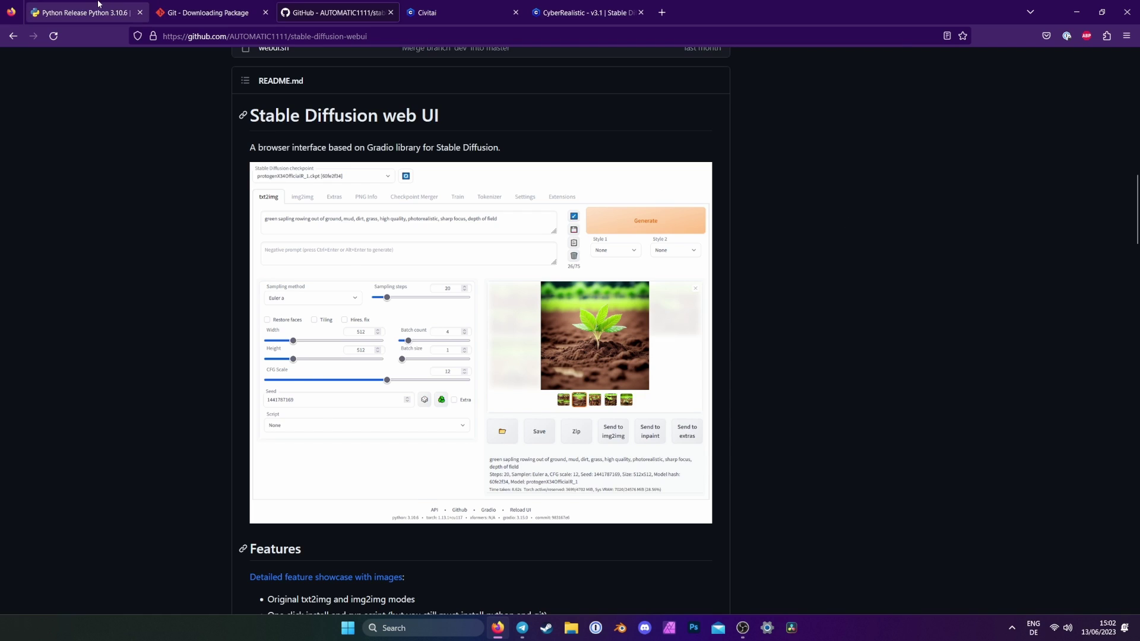
Download the Python 3.10.6 Windows installer (64-bit) from the python.org release page
{"action": "left_click", "coordinate": [83, 12]}
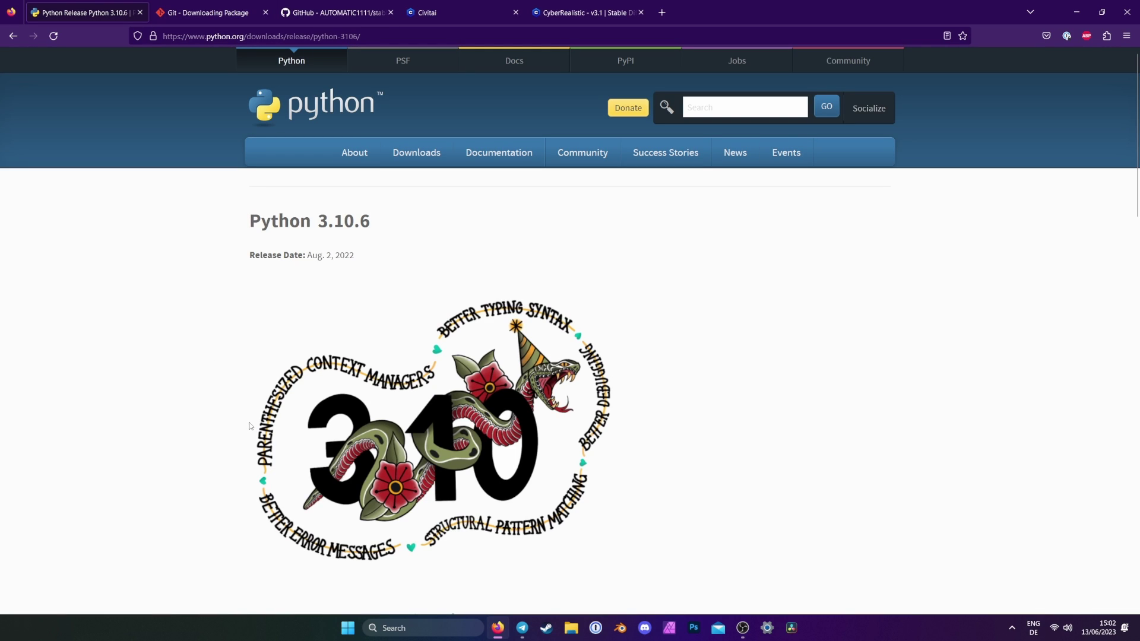
{"action": "scroll", "coordinate": [250, 426], "scroll_direction": "down", "scroll_amount": 20}
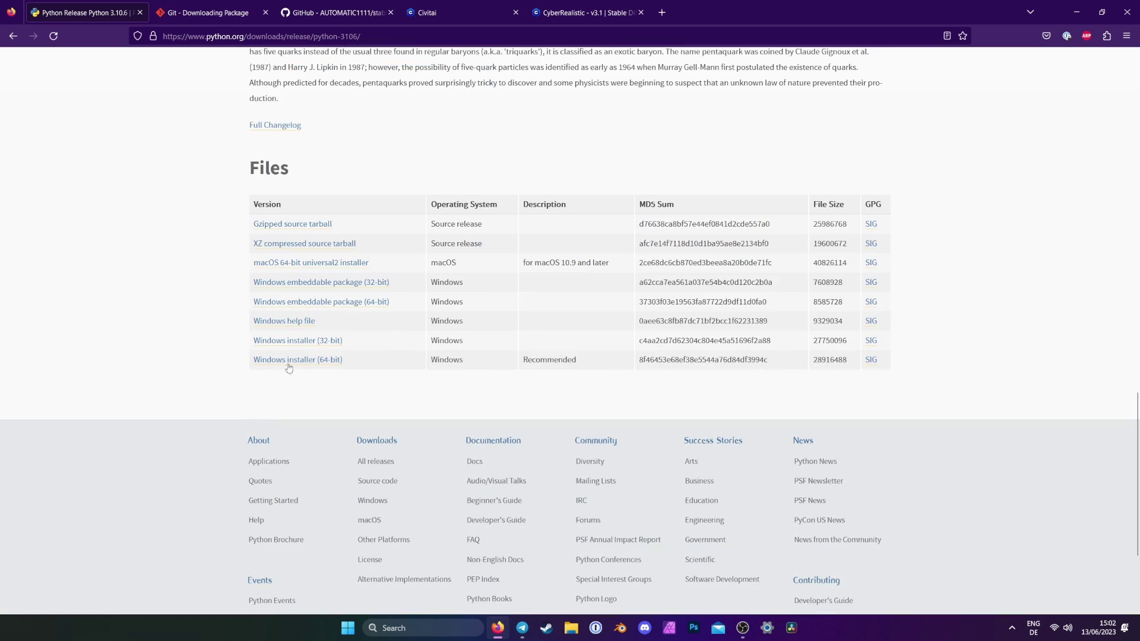
{"action": "left_click", "coordinate": [288, 360]}
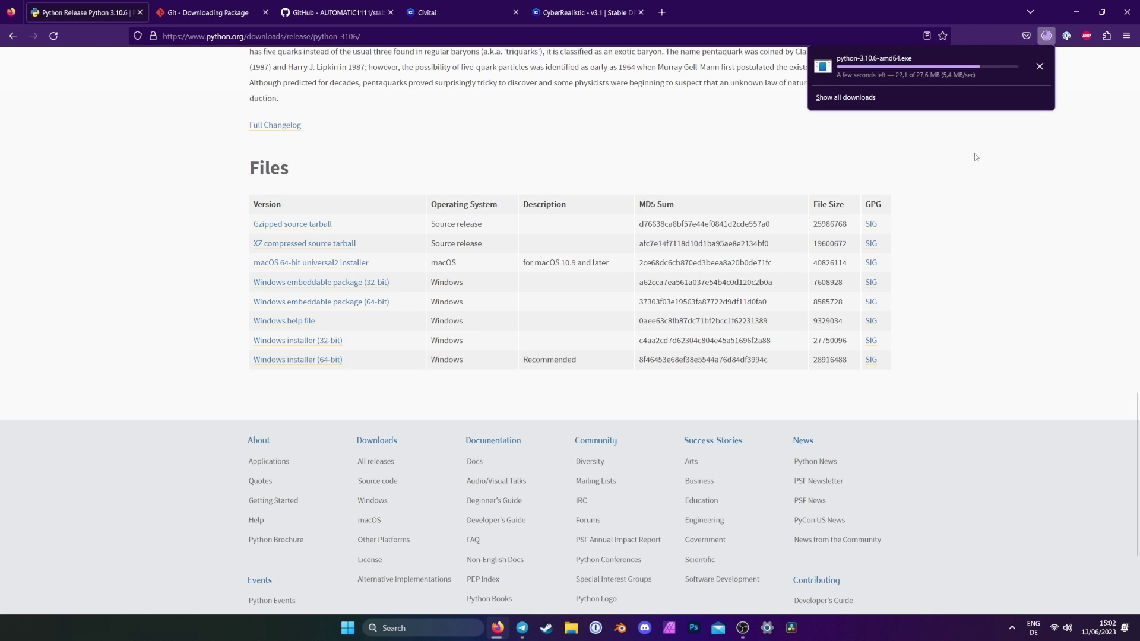
Run the installer and install Python with 'Add Python 3.10 to PATH' ticked
{"action": "left_click", "coordinate": [921, 58]}
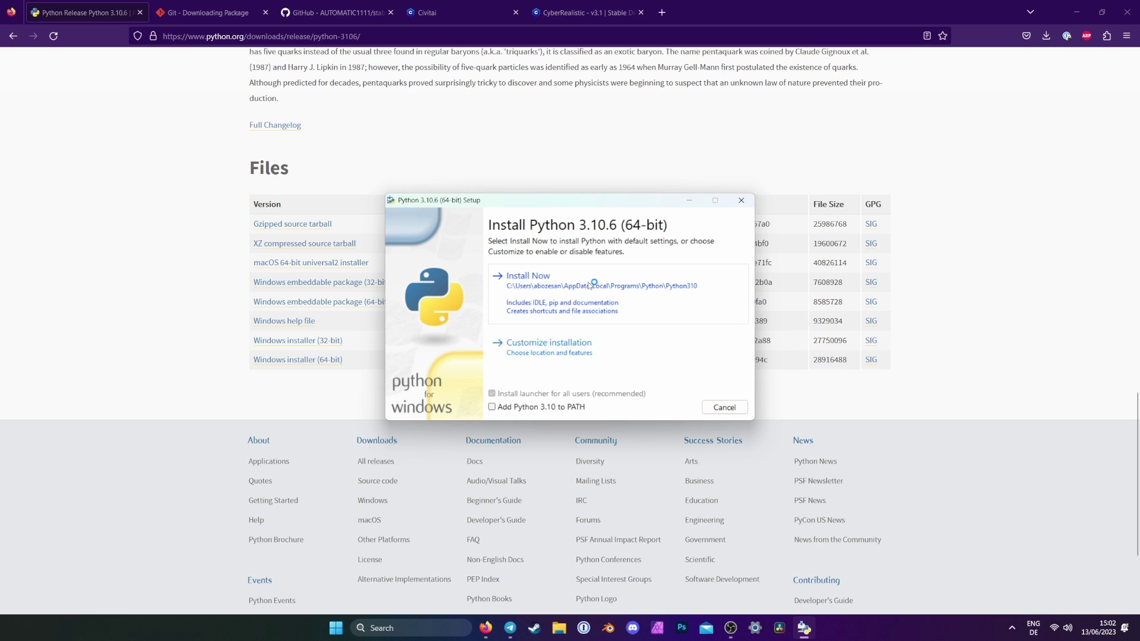
{"action": "left_click", "coordinate": [492, 407]}
{"action": "left_click", "coordinate": [550, 286]}
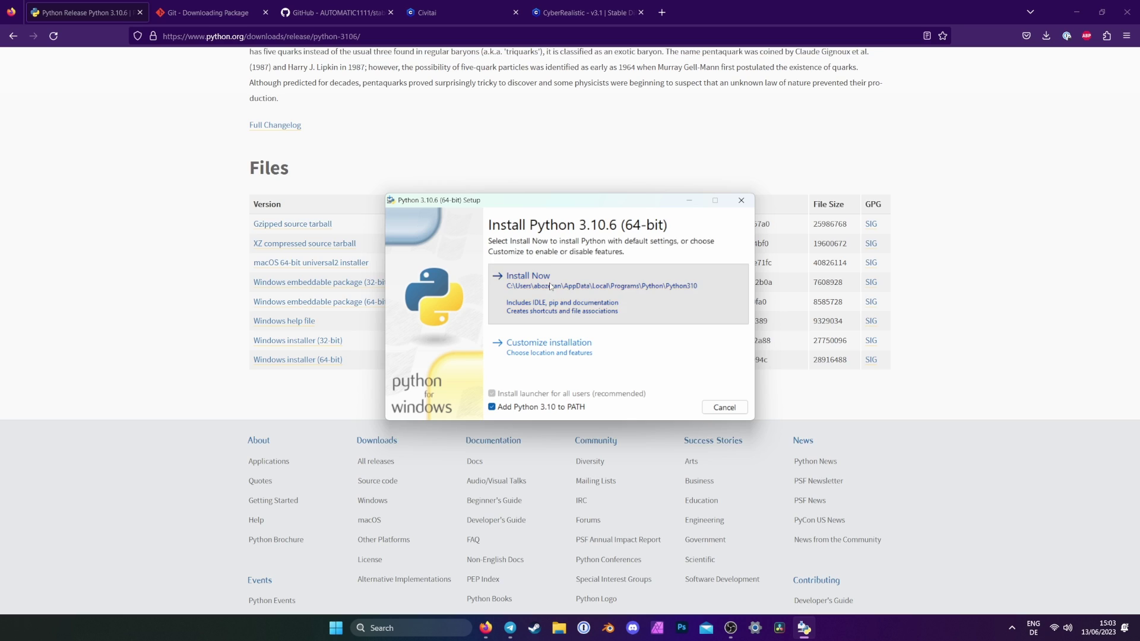
{"action": "left_click", "coordinate": [167, 18]}
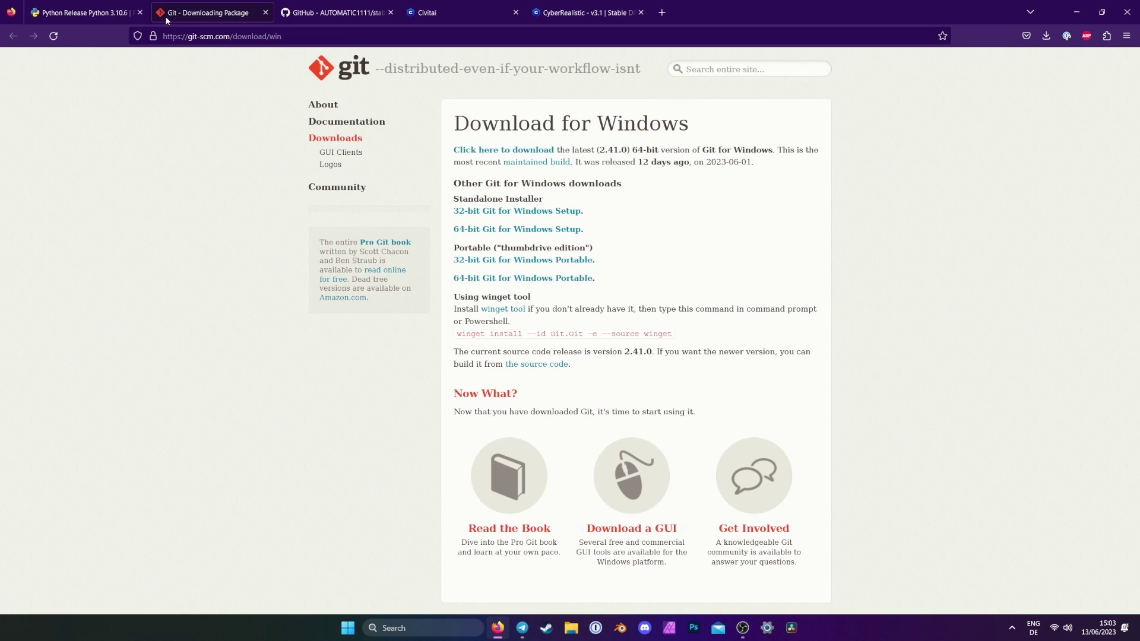
Download Git-2.41.0-64-bit.exe and run the installer
{"action": "left_click", "coordinate": [465, 151]}
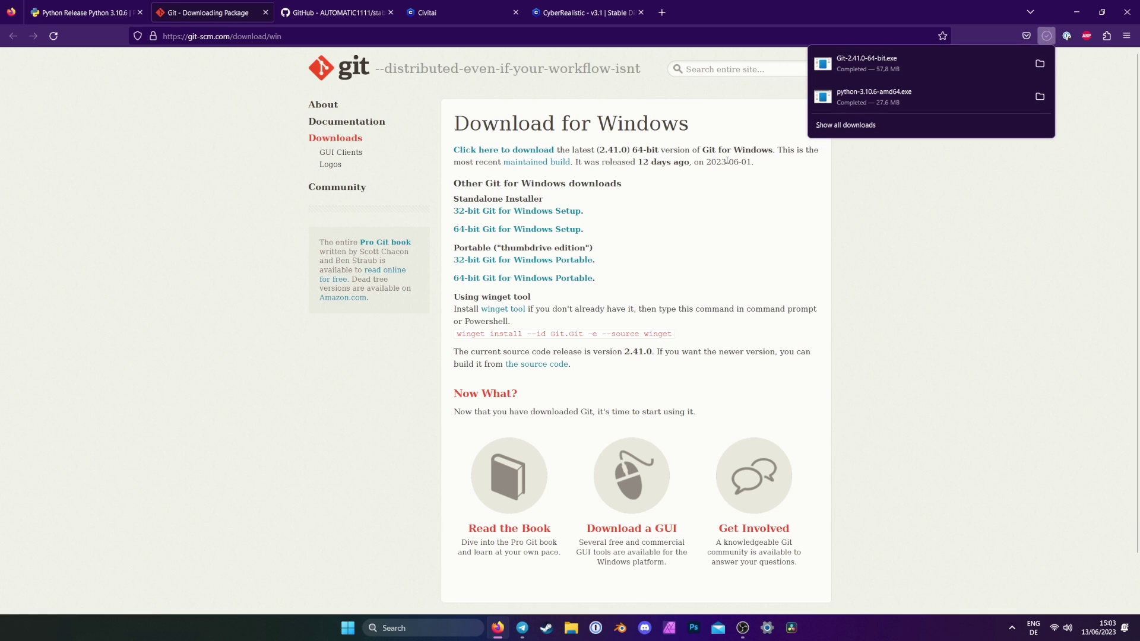
{"action": "left_click", "coordinate": [846, 74]}
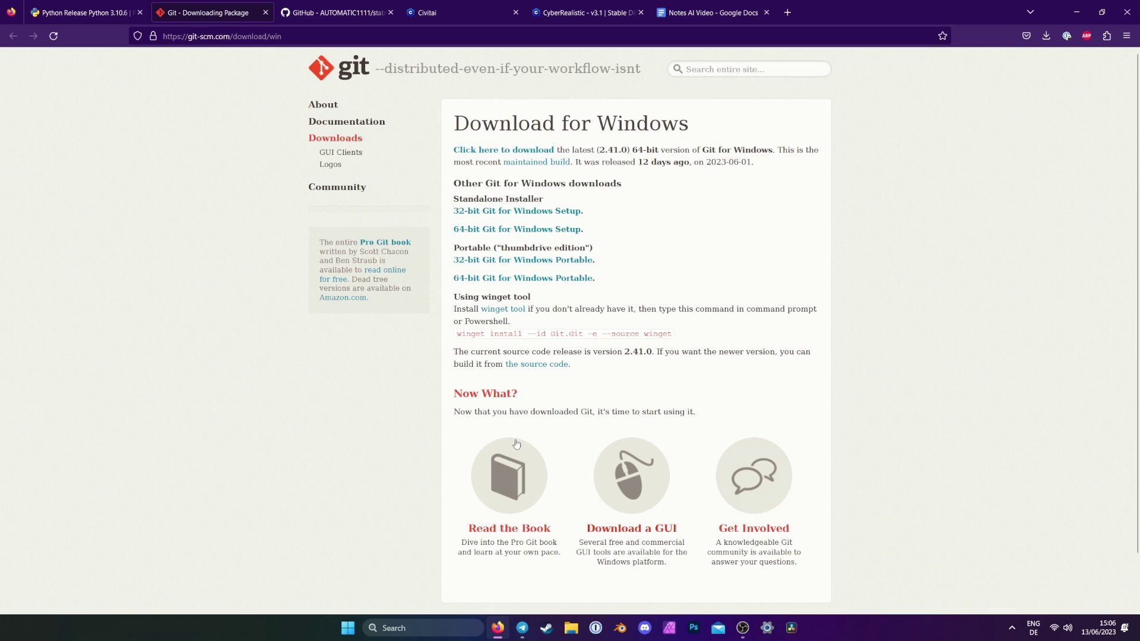
Open Command Prompt and change directory to the Documents folder
{"action": "left_click", "coordinate": [385, 627]}
{"action": "type", "text": "comma"}
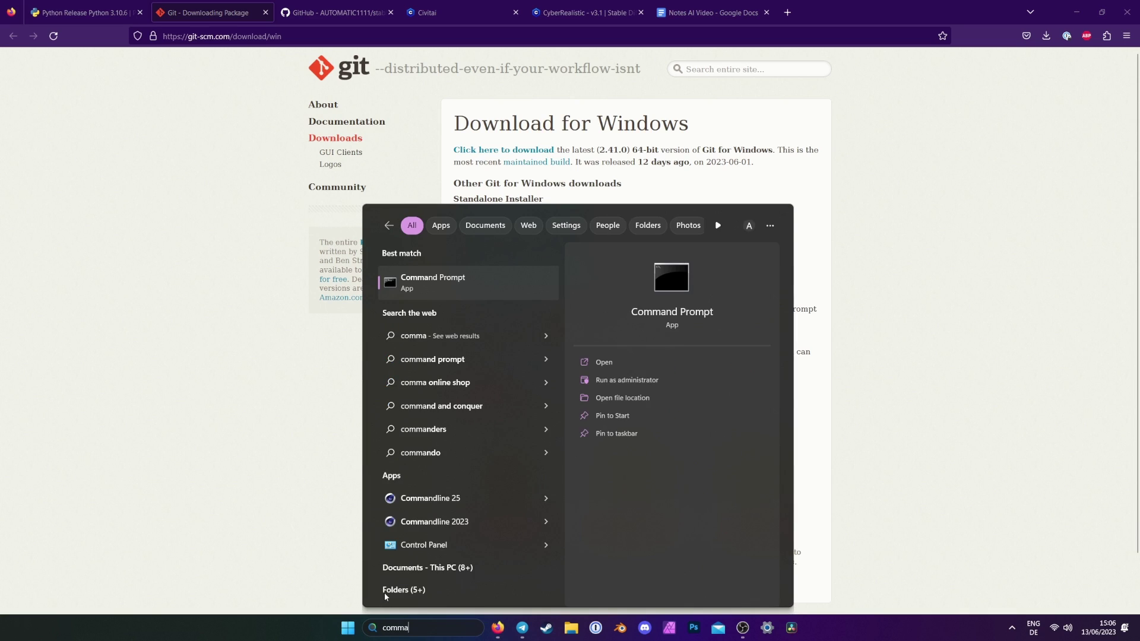
{"action": "key", "text": "Return"}
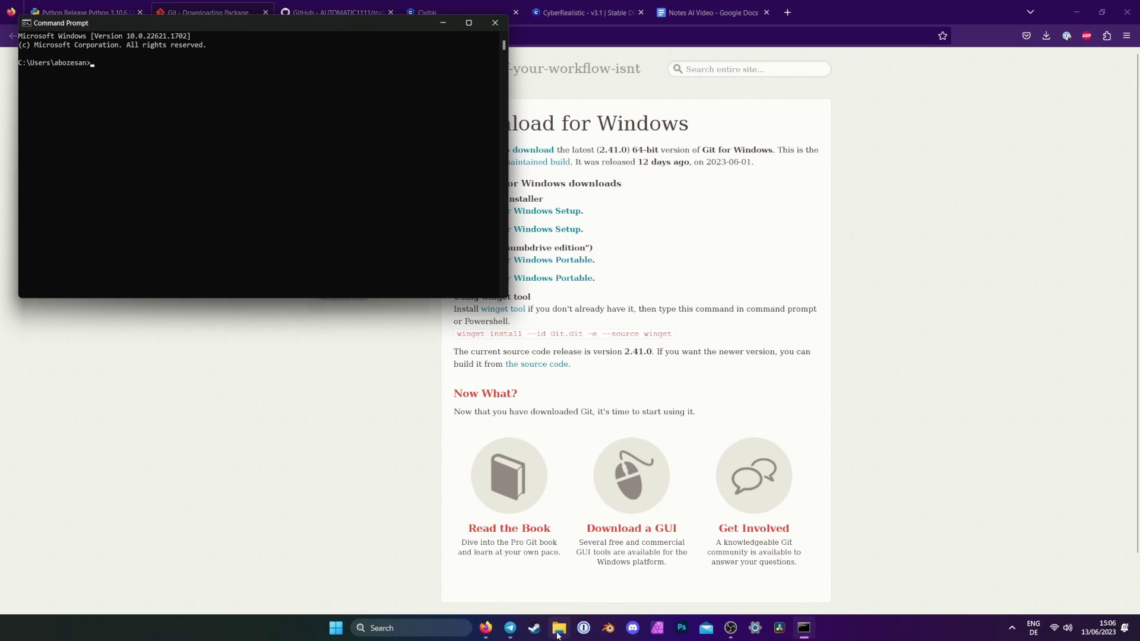
{"action": "left_click", "coordinate": [558, 628]}
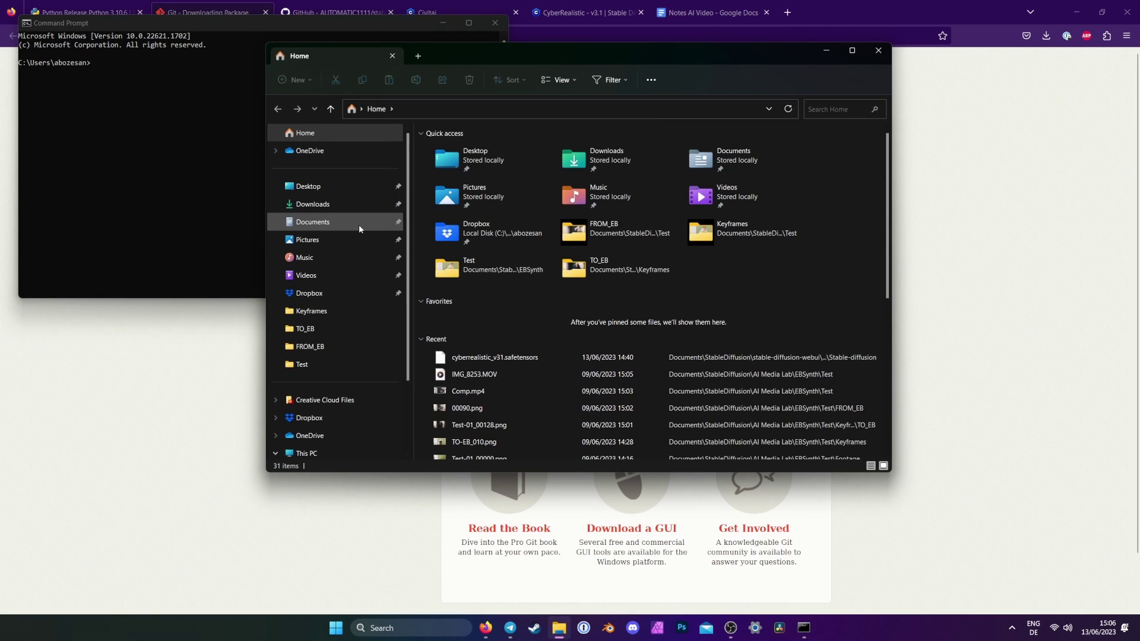
{"action": "left_click", "coordinate": [358, 224]}
{"action": "left_click", "coordinate": [445, 110]}
{"action": "key", "text": "ctrl+c"}
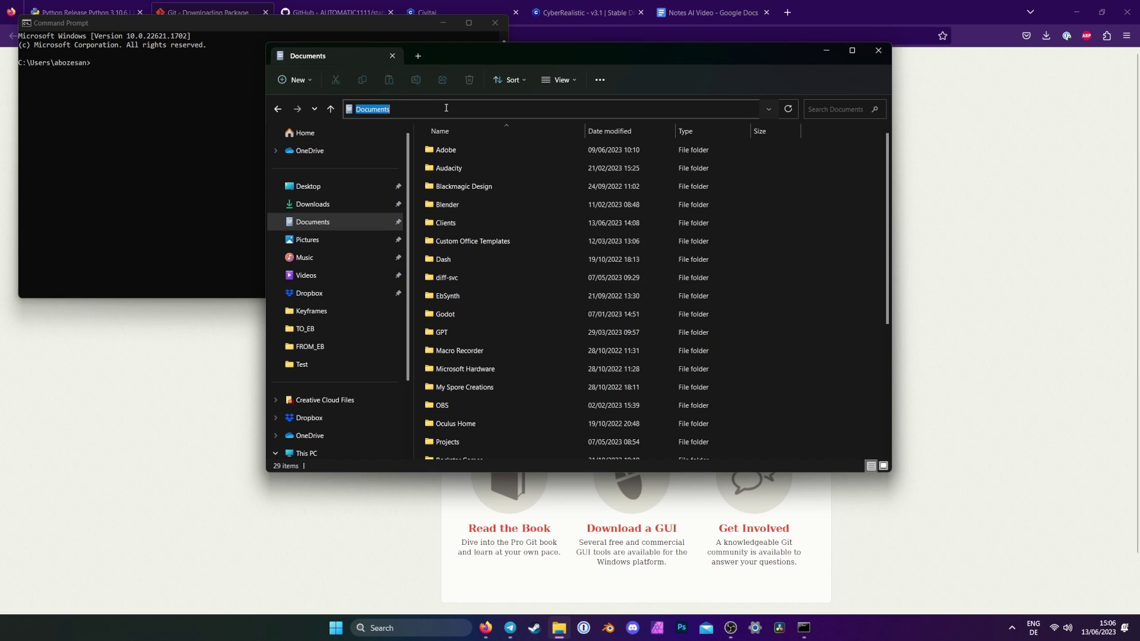
{"action": "left_click", "coordinate": [130, 166]}
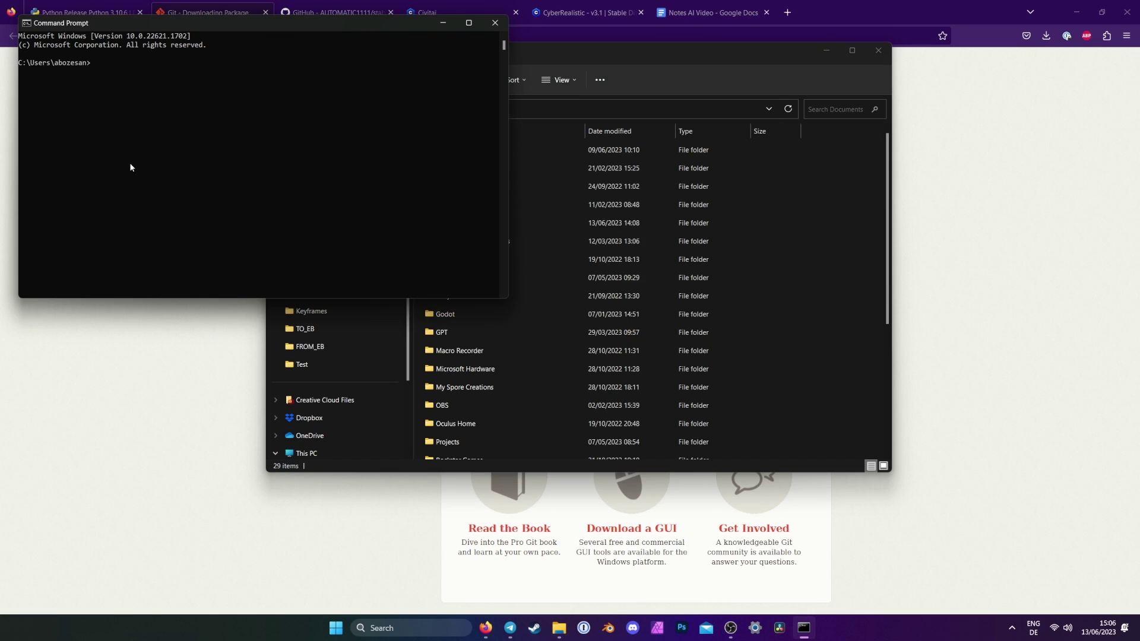
{"action": "type", "text": "cd"}
{"action": "key", "text": "ctrl+v"}
{"action": "key", "text": "Return"}
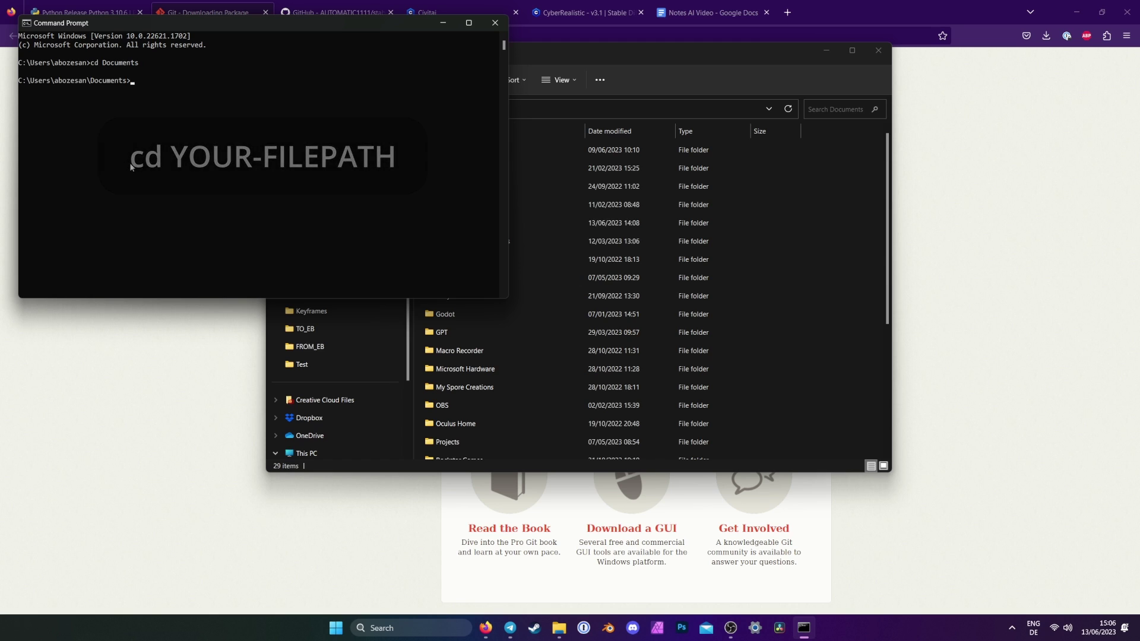
{"action": "left_click_drag", "start_coordinate": [293, 23], "coordinate": [676, 155]}
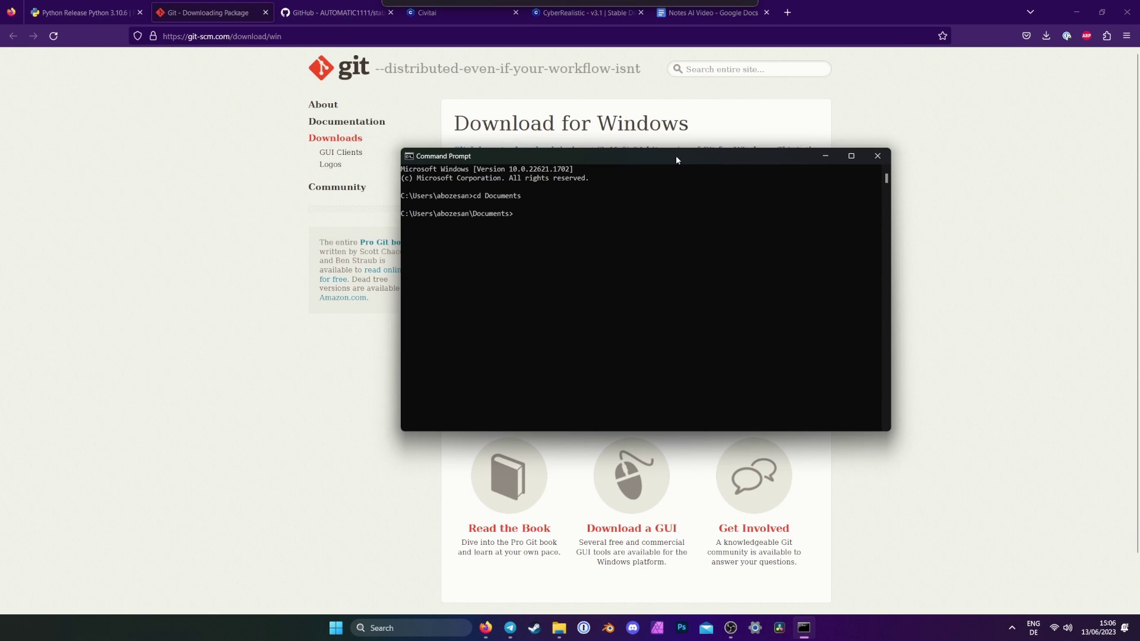
{"action": "type", "text": "git clone"}
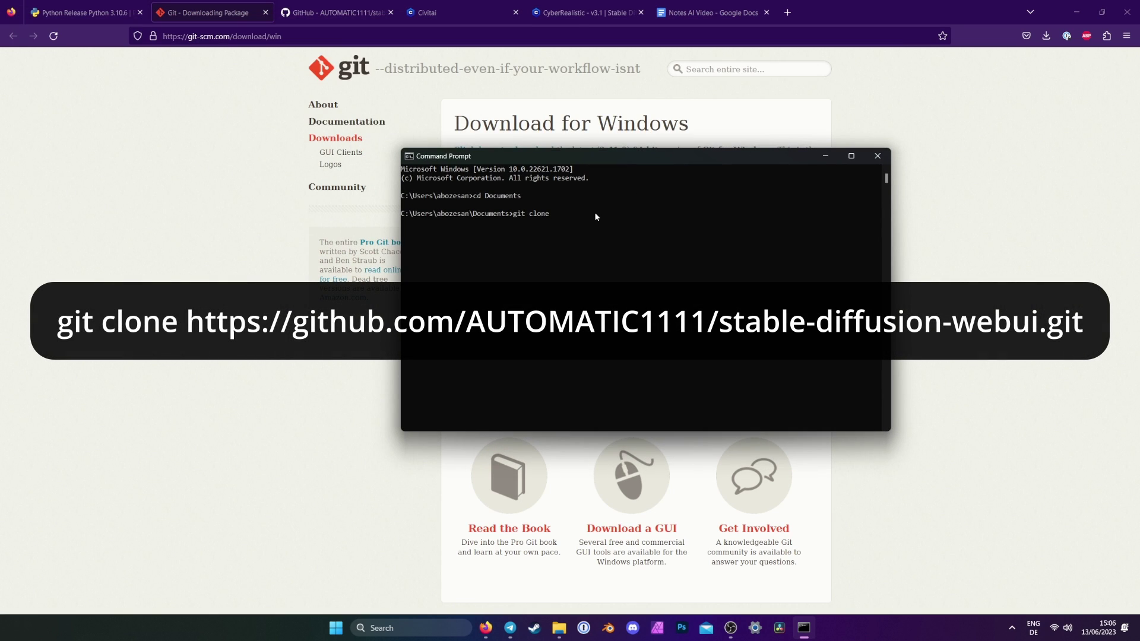
{"action": "type", "text": "https://github.com/AUTOMATIC1111/stable-diffusion-webui.git"}
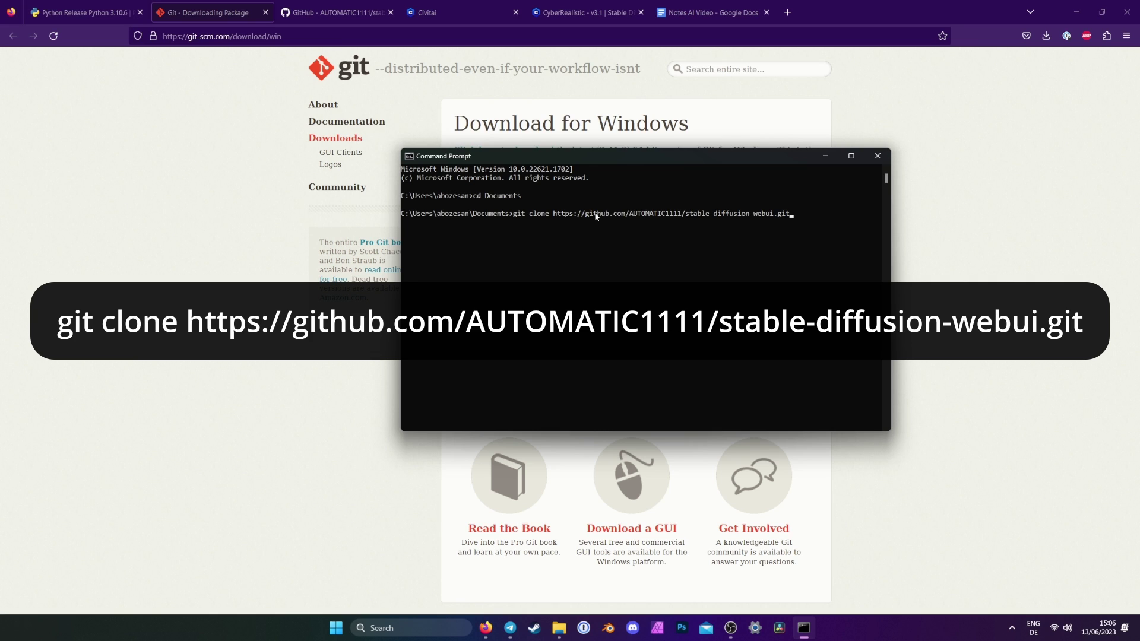
{"action": "key", "text": "Return"}
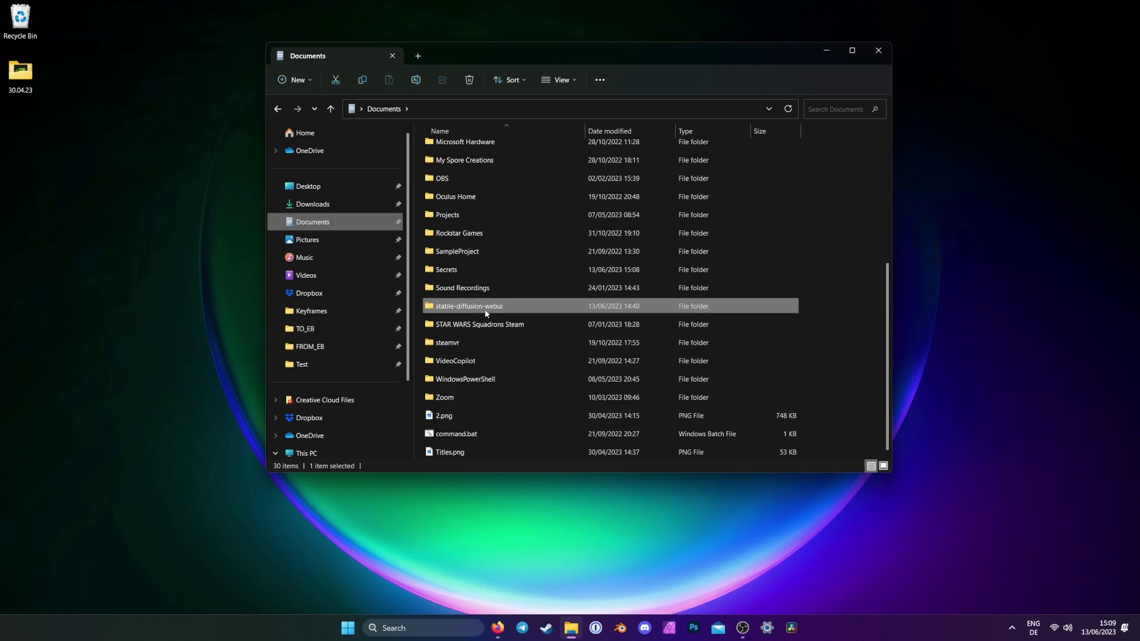
Launch webui-user.bat from the stable-diffusion-webui folder
{"action": "double_click", "coordinate": [564, 304]}
{"action": "scroll", "coordinate": [565, 360], "scroll_direction": "down", "scroll_amount": 5}
{"action": "scroll", "coordinate": [565, 359], "scroll_direction": "down", "scroll_amount": 2}
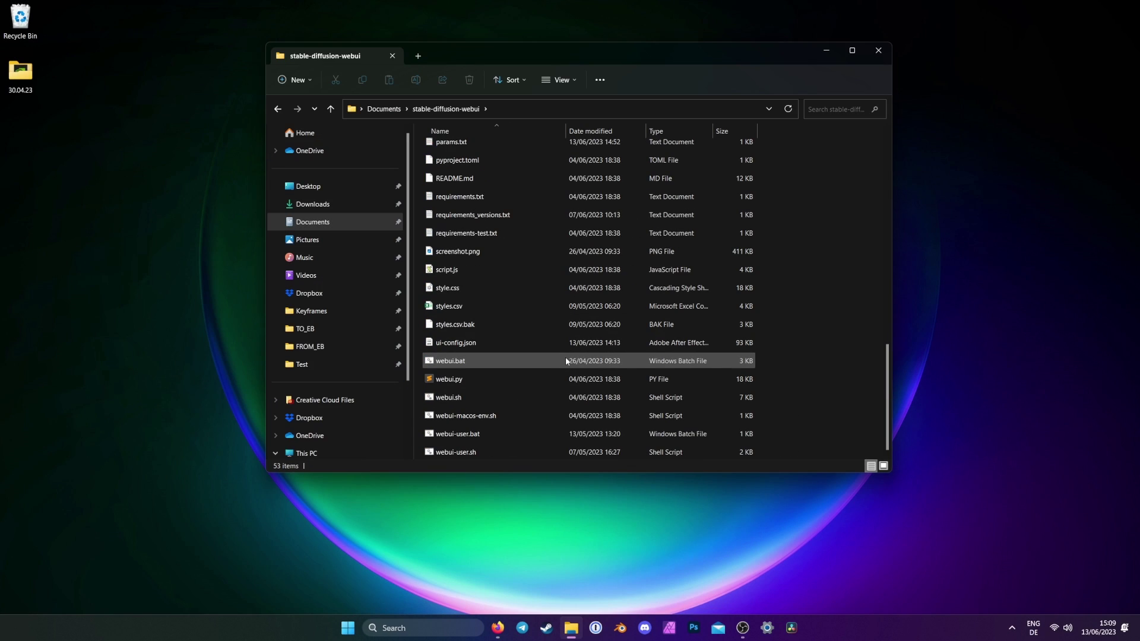
{"action": "double_click", "coordinate": [501, 434]}
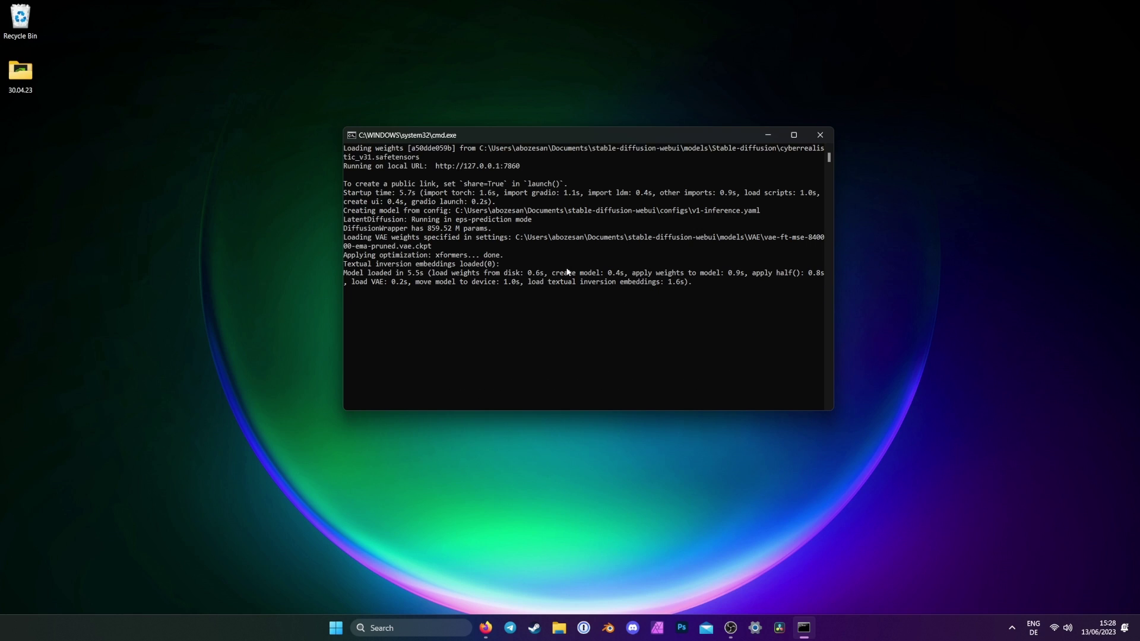
{"action": "left_click_drag", "start_coordinate": [435, 166], "coordinate": [520, 166]}
{"action": "key", "text": "ctrl+c"}
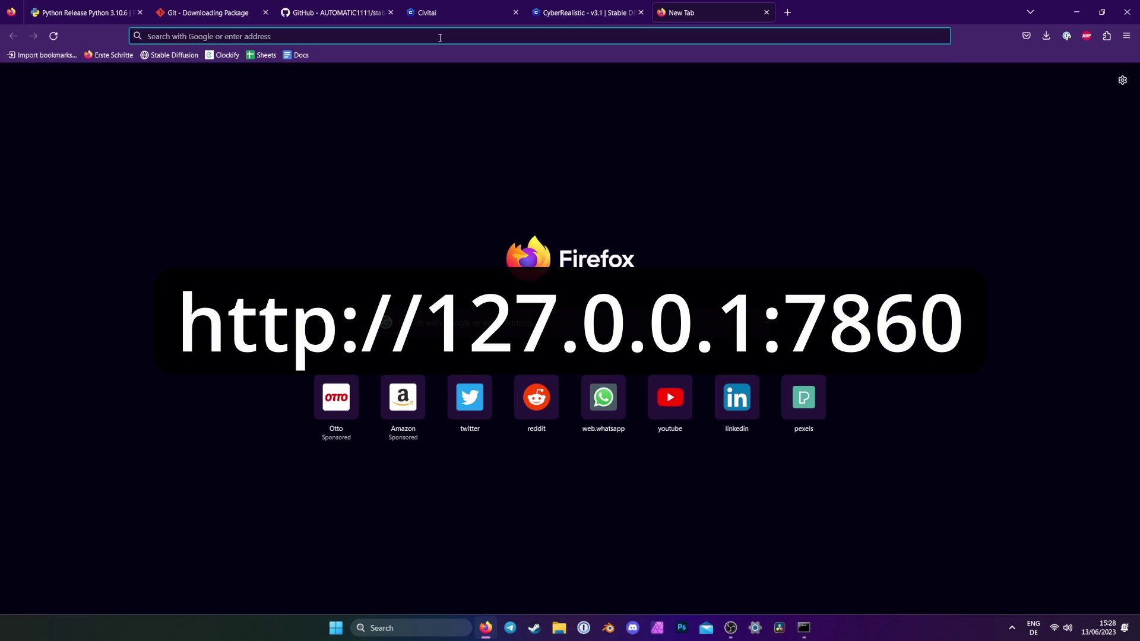
{"action": "left_click", "coordinate": [439, 37]}
{"action": "key", "text": "ctrl+v"}
{"action": "key", "text": "Return"}
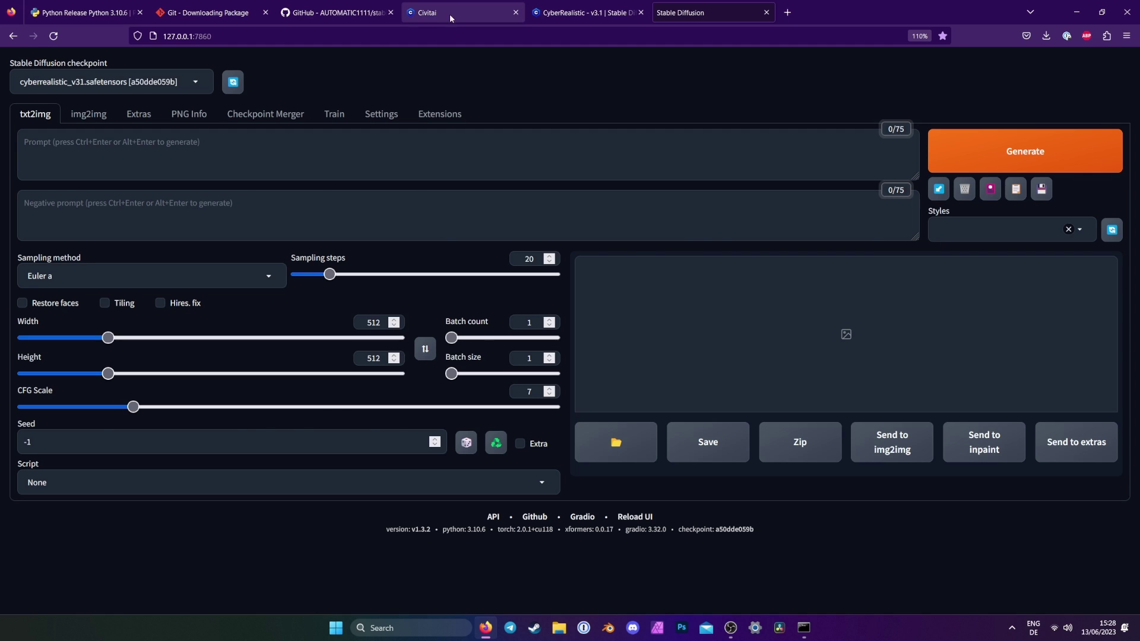
Scroll through Civitai's most-downloaded models and open the CyberRealistic checkpoint page
{"action": "left_click", "coordinate": [450, 13]}
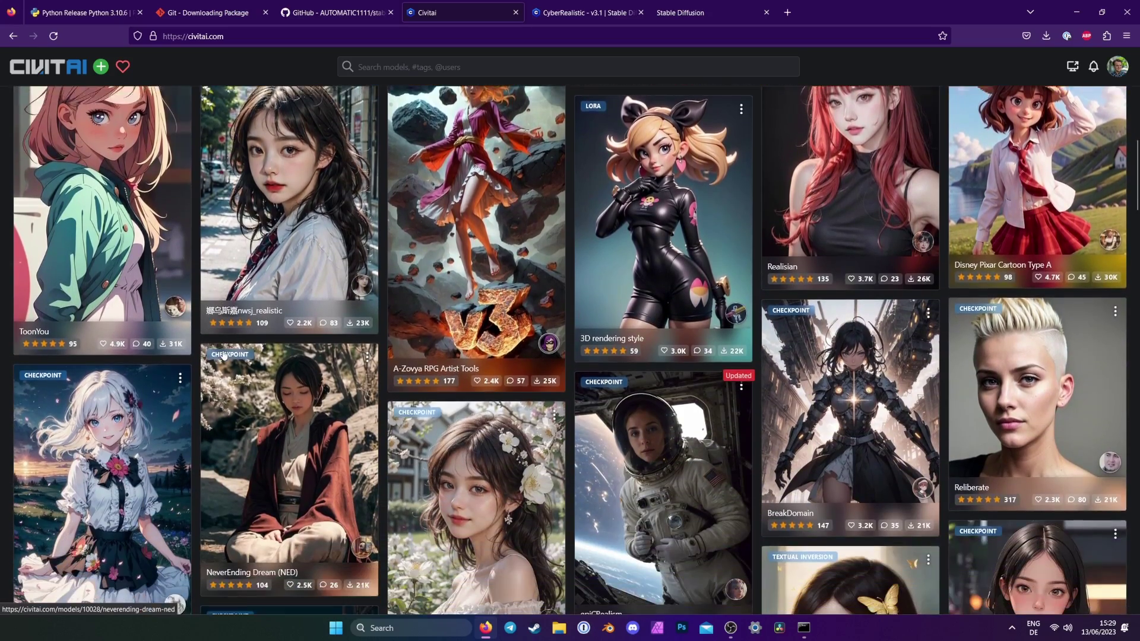
{"action": "scroll", "coordinate": [226, 353], "scroll_direction": "down", "scroll_amount": 6}
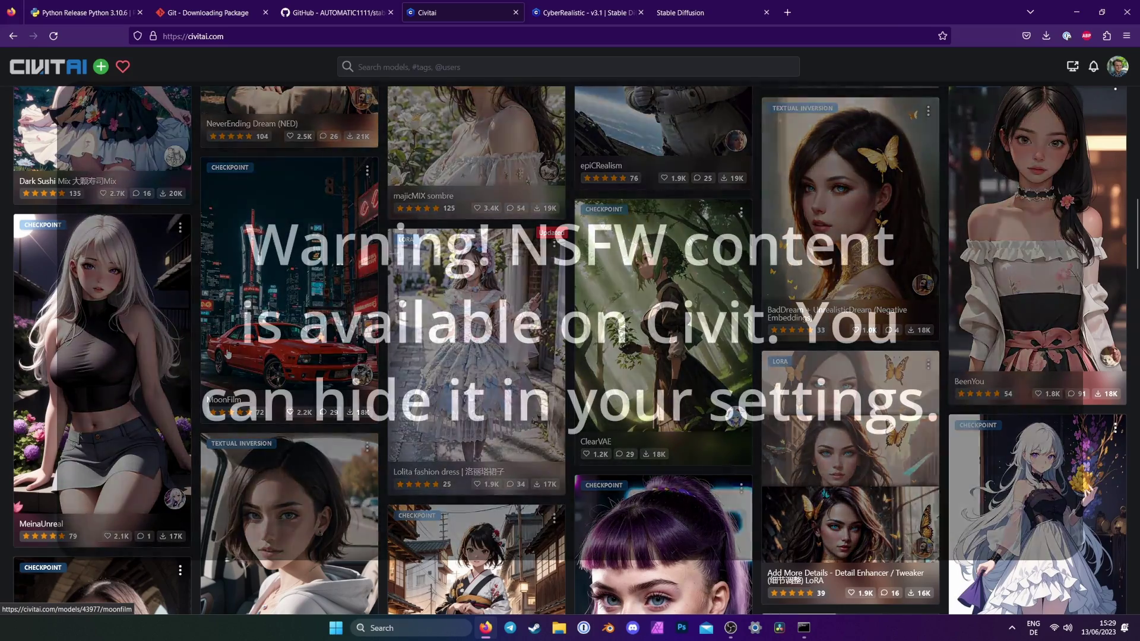
{"action": "scroll", "coordinate": [225, 354], "scroll_direction": "down", "scroll_amount": 5}
{"action": "scroll", "coordinate": [228, 354], "scroll_direction": "down", "scroll_amount": 2}
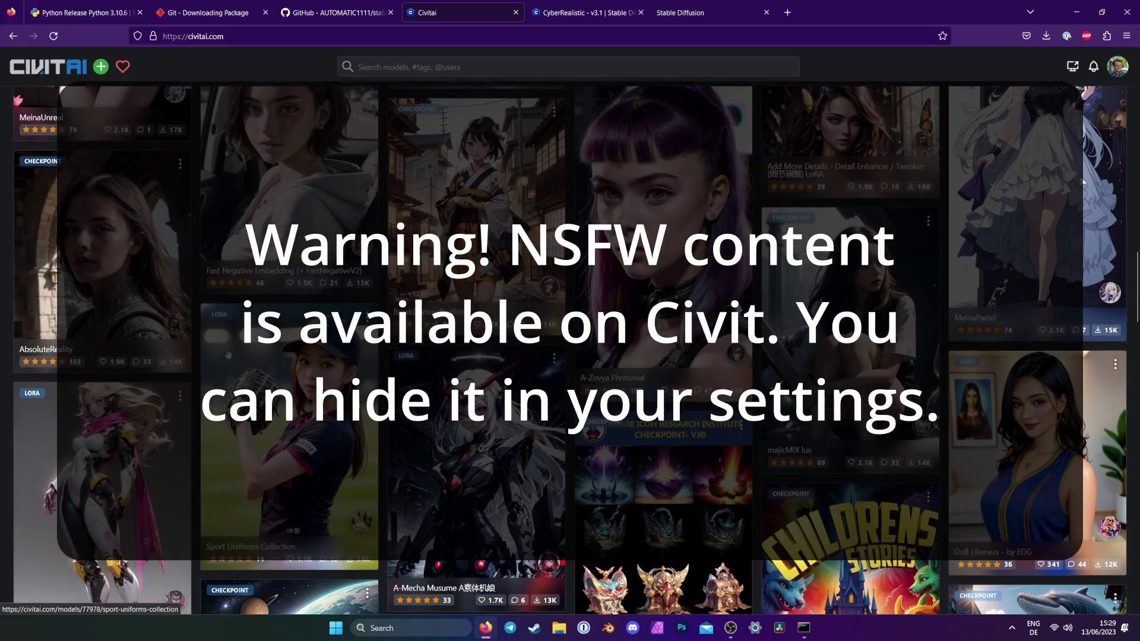
{"action": "scroll", "coordinate": [227, 353], "scroll_direction": "down", "scroll_amount": 6}
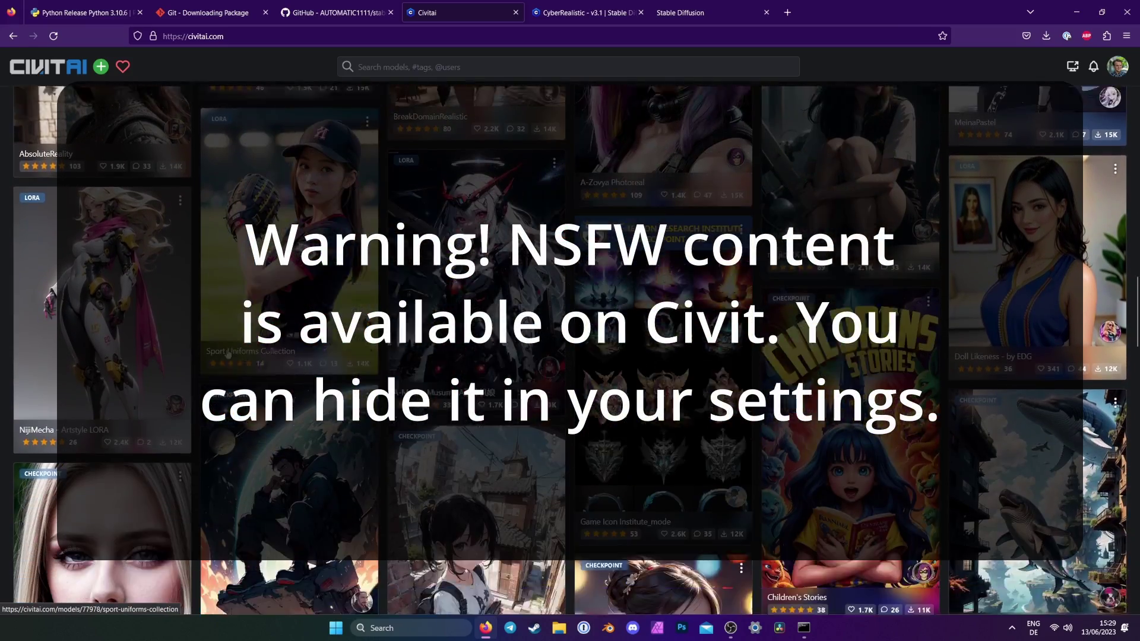
{"action": "scroll", "coordinate": [227, 354], "scroll_direction": "down", "scroll_amount": 1}
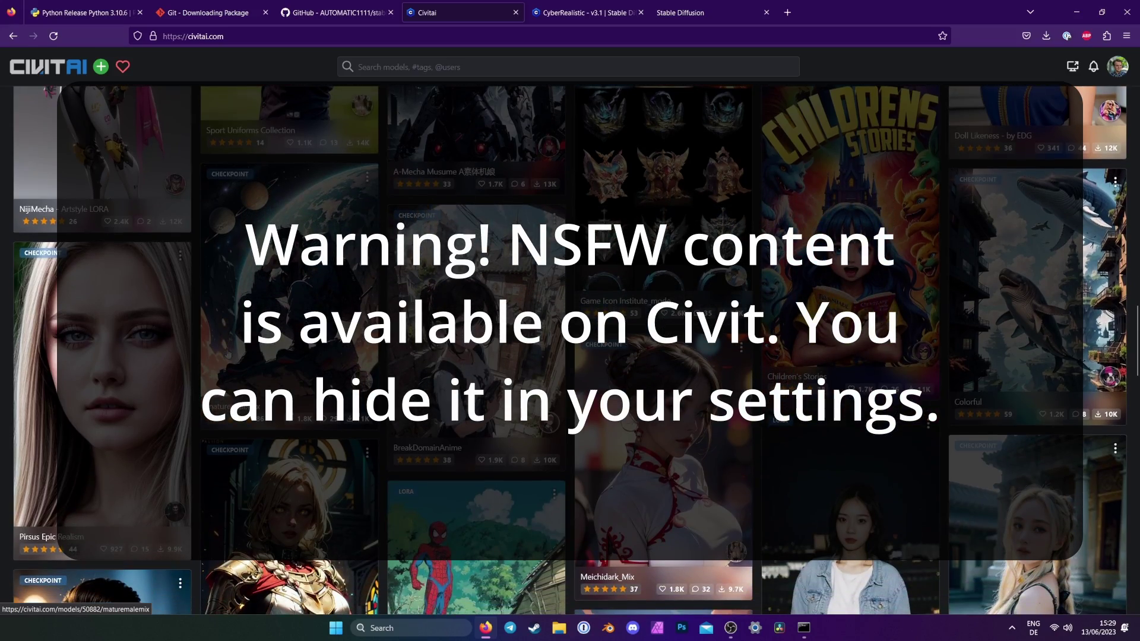
{"action": "scroll", "coordinate": [227, 353], "scroll_direction": "down", "scroll_amount": 9}
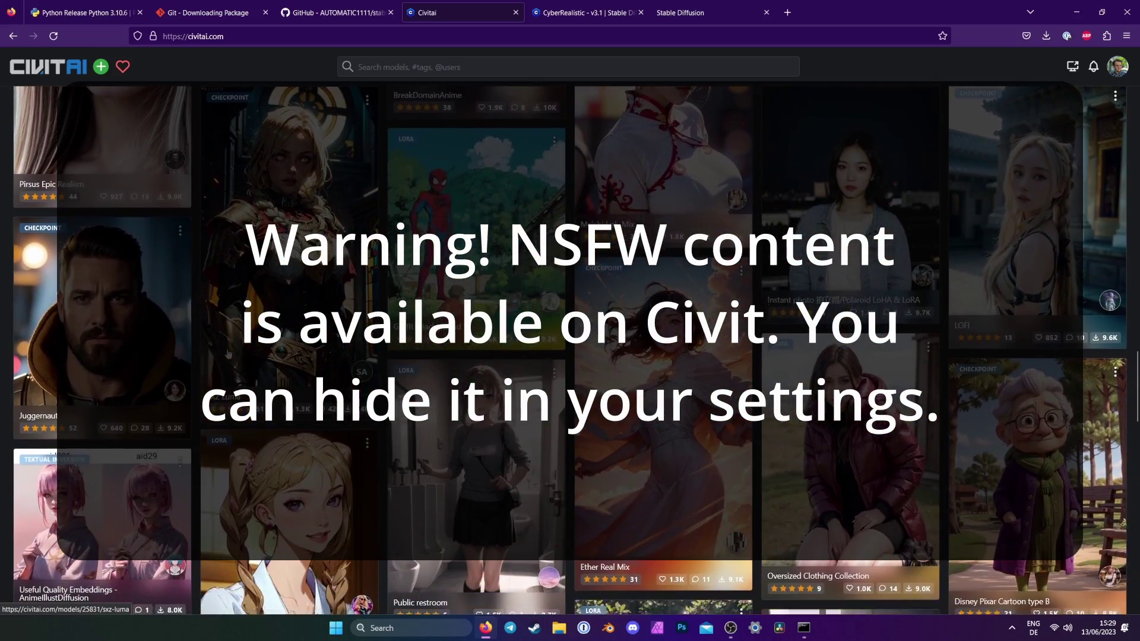
{"action": "scroll", "coordinate": [230, 354], "scroll_direction": "up", "scroll_amount": 20}
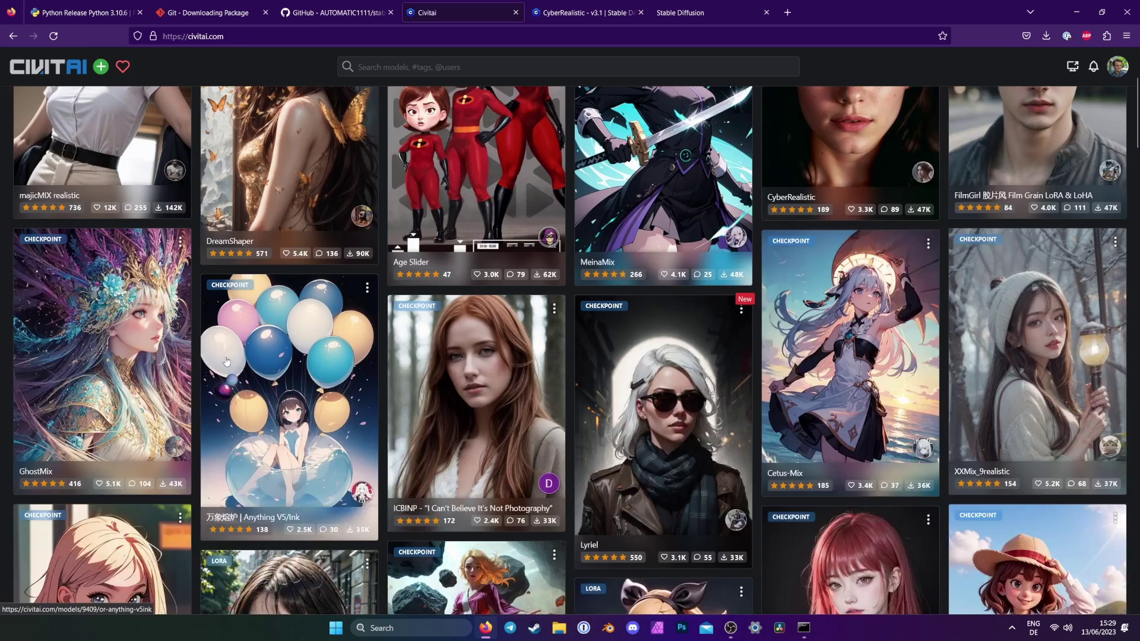
{"action": "scroll", "coordinate": [226, 360], "scroll_direction": "up", "scroll_amount": 4}
{"action": "left_click", "coordinate": [899, 303]}
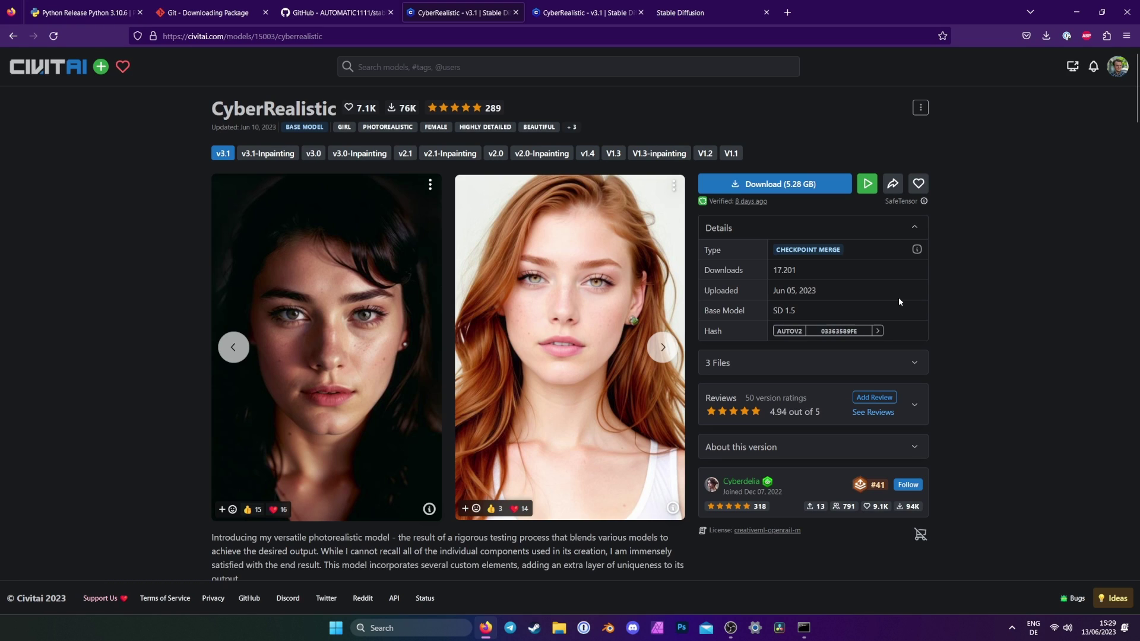
Download the Pruned Model fp32 CyberRealistic v3.1 file and open the sd-vae-ft-mse-original VAE page
{"action": "left_click", "coordinate": [907, 362]}
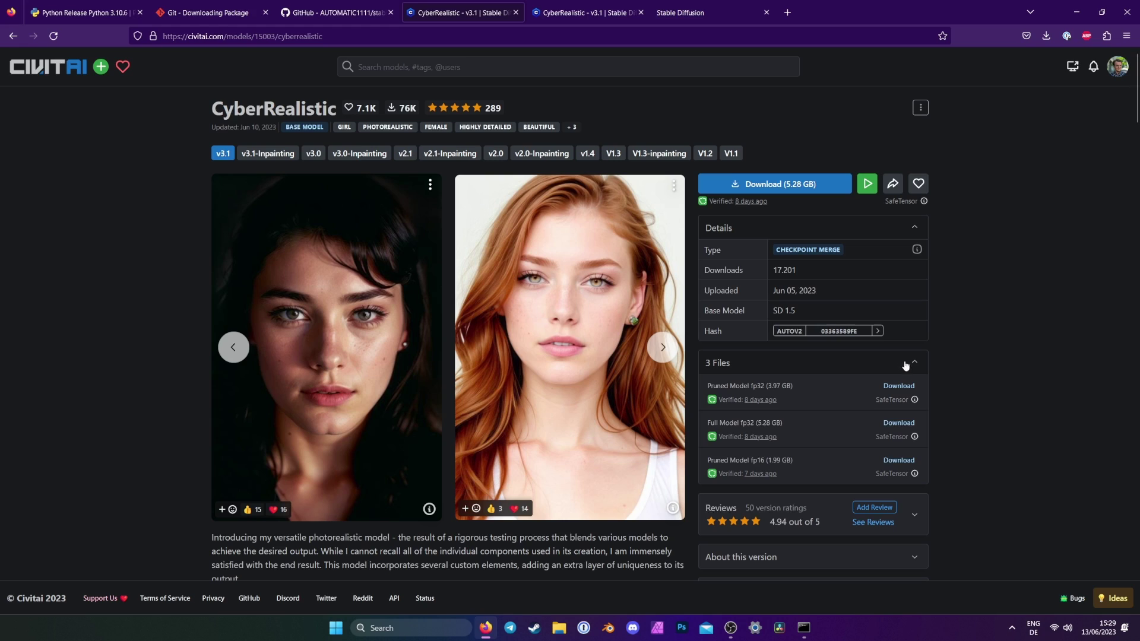
{"action": "left_click", "coordinate": [900, 387]}
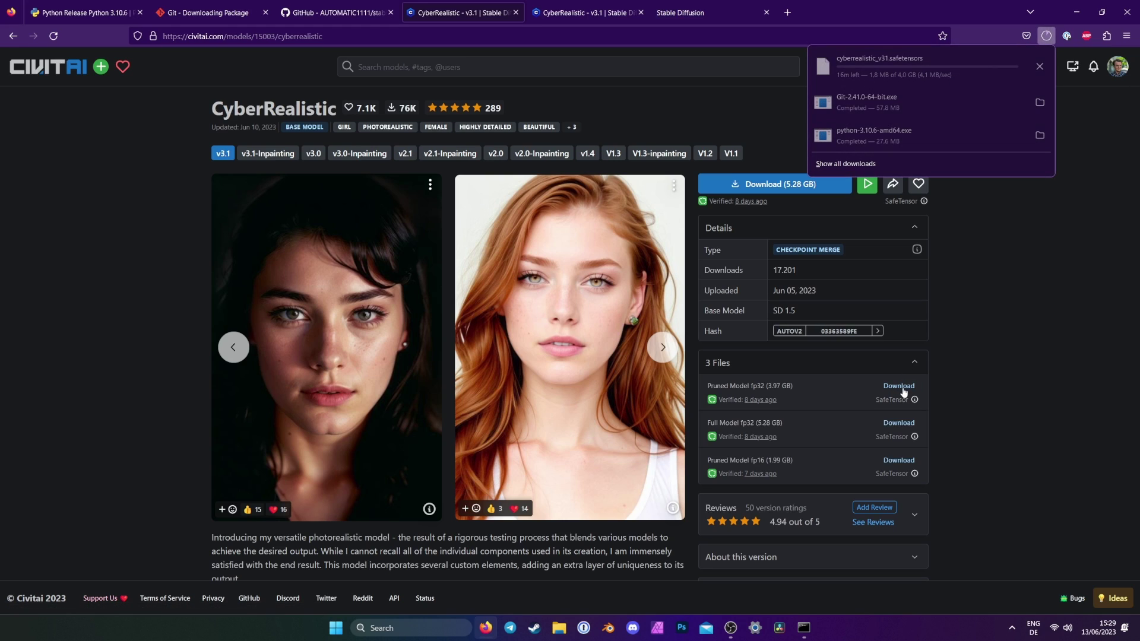
{"action": "left_click", "coordinate": [978, 393]}
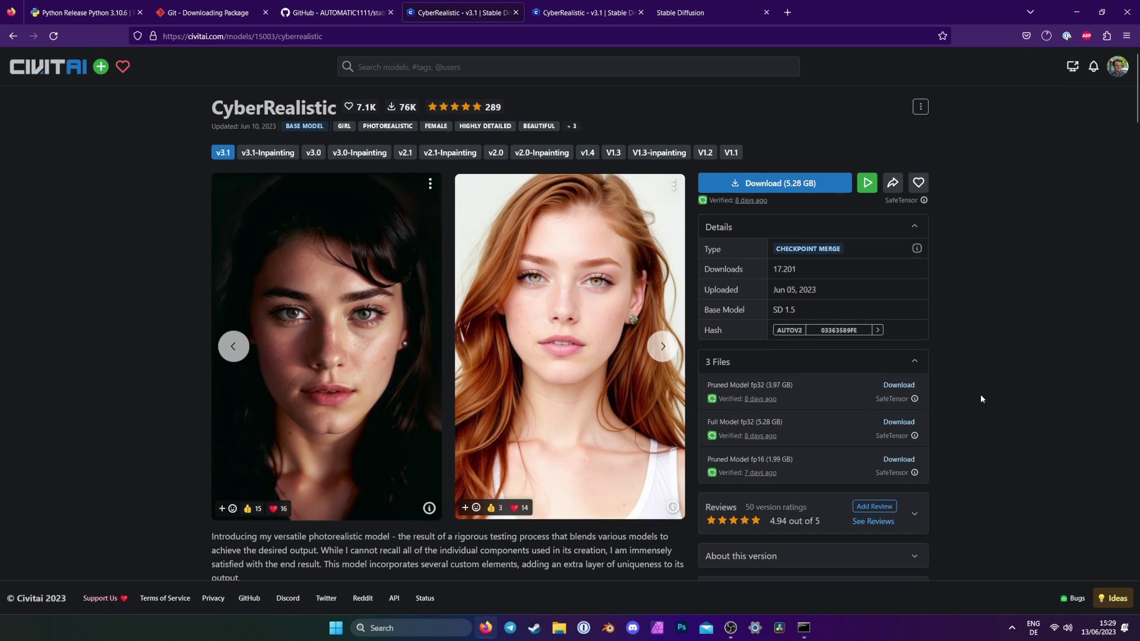
{"action": "scroll", "coordinate": [980, 394], "scroll_direction": "down", "scroll_amount": 5}
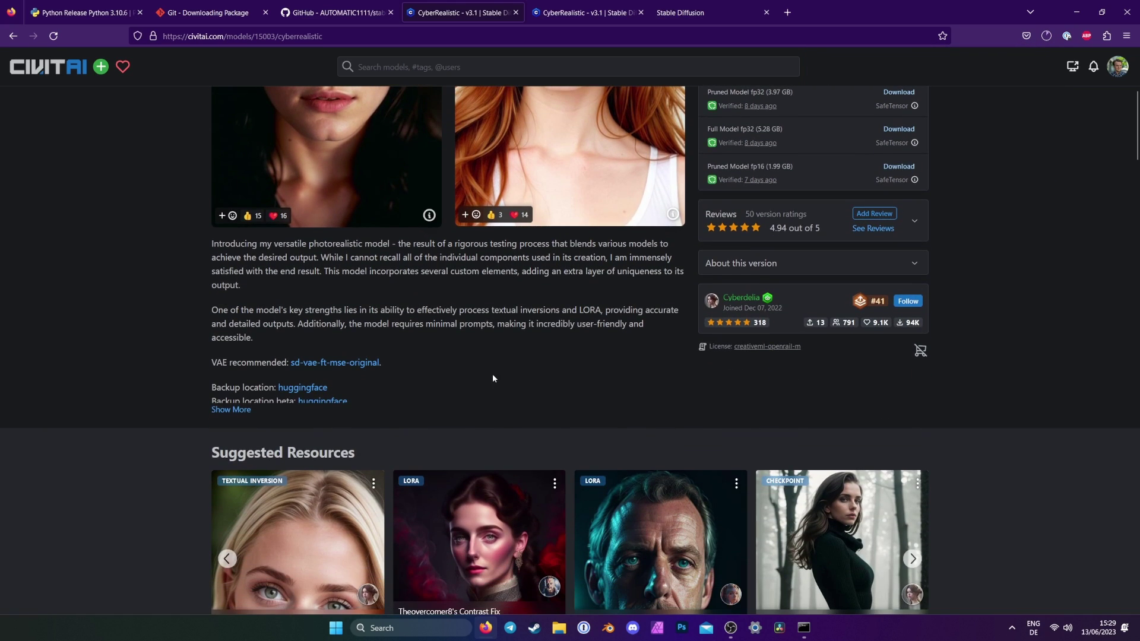
{"action": "left_click", "coordinate": [366, 364]}
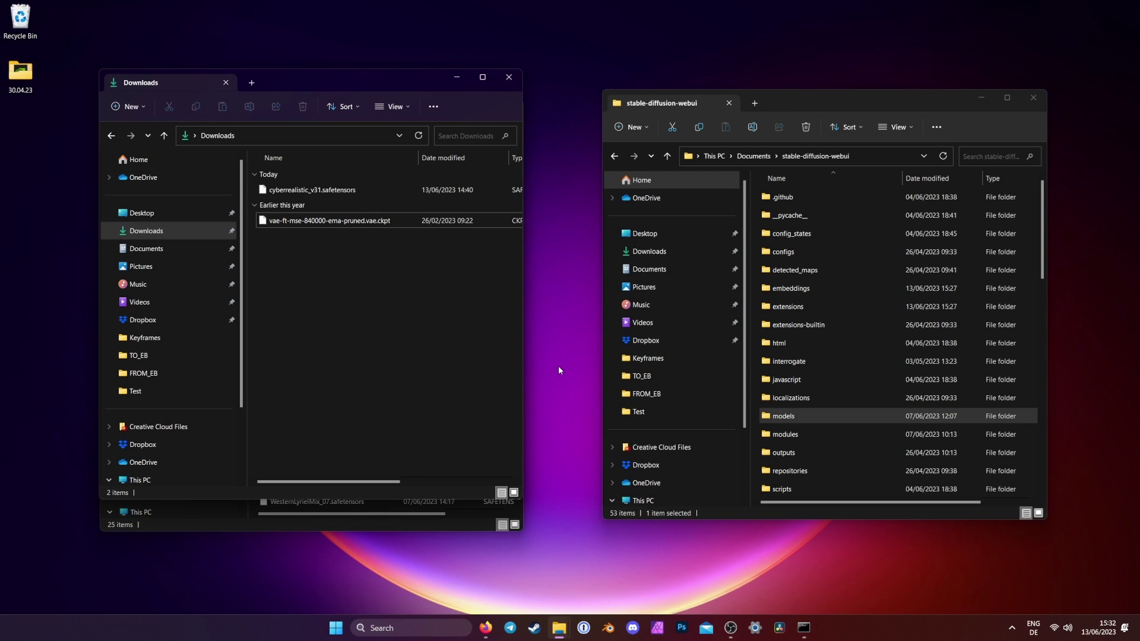
Move cyberrealistic_v31.safetensors from Downloads into models\Stable-diffusion
{"action": "double_click", "coordinate": [803, 415]}
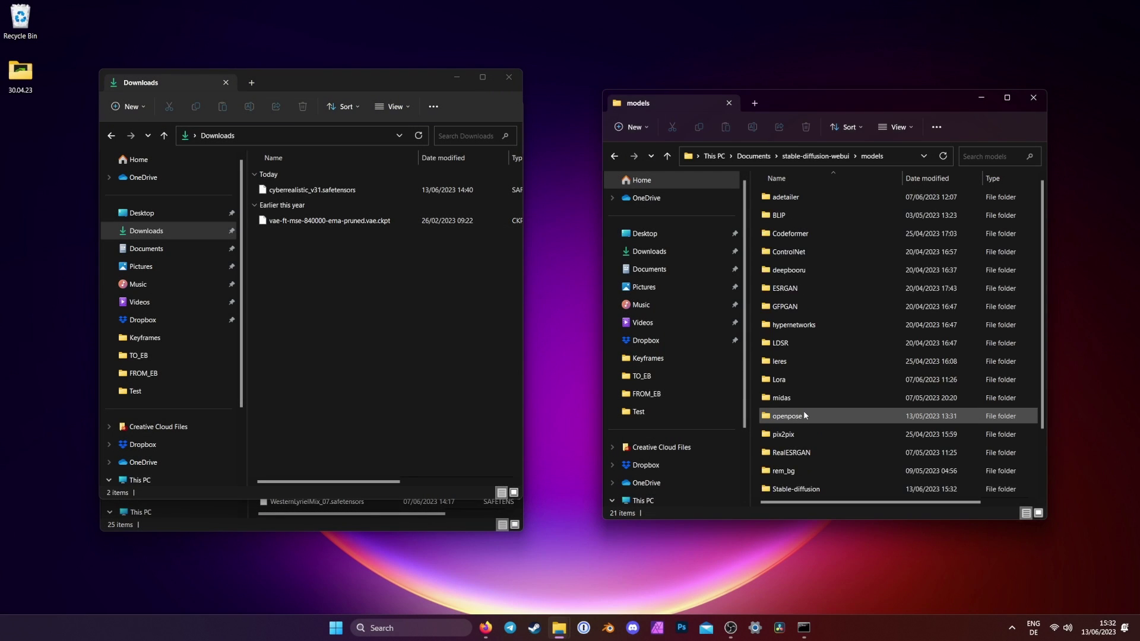
{"action": "scroll", "coordinate": [803, 411], "scroll_direction": "down", "scroll_amount": 2}
{"action": "double_click", "coordinate": [803, 415]}
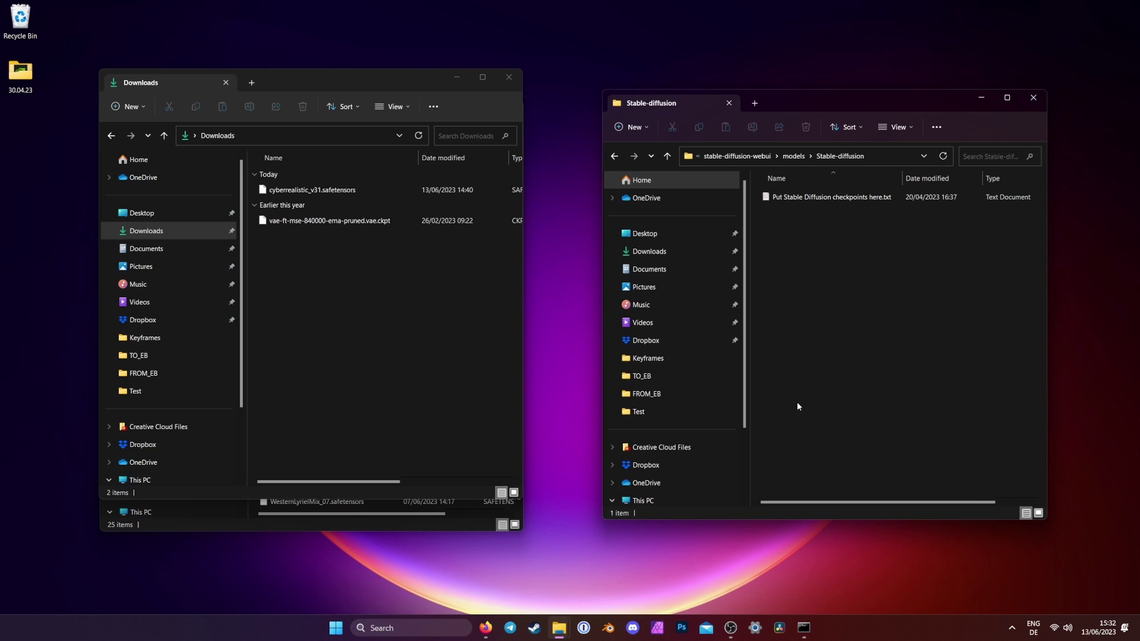
{"action": "left_click_drag", "start_coordinate": [356, 188], "coordinate": [840, 275]}
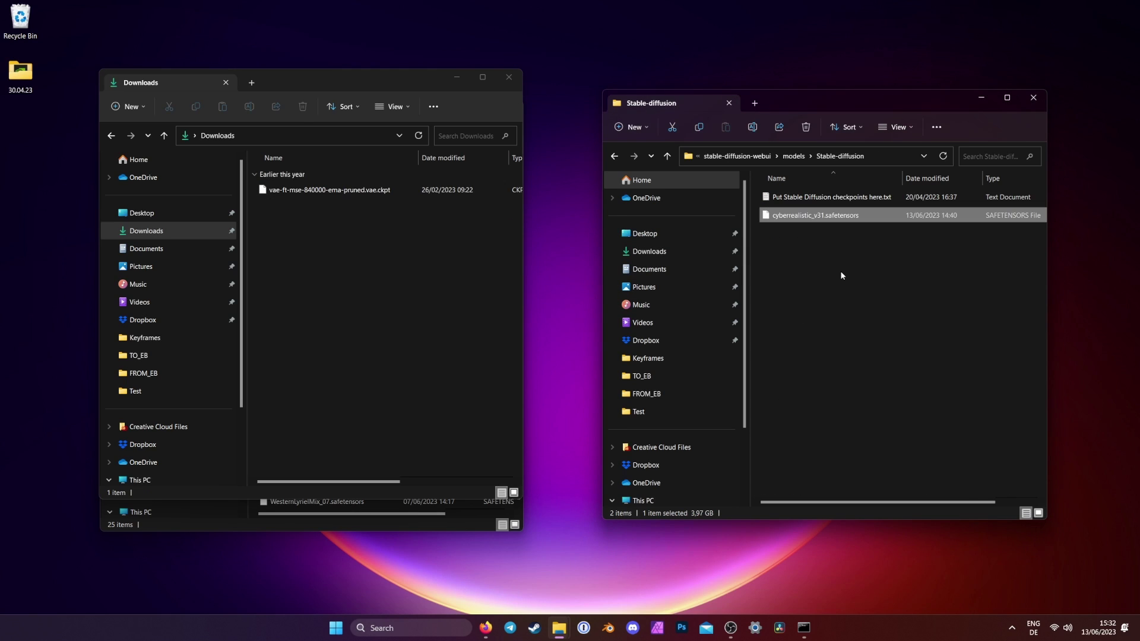
Move the vae-ft-mse VAE .ckpt file into models\VAE
{"action": "left_click", "coordinate": [794, 156]}
{"action": "scroll", "coordinate": [800, 457], "scroll_direction": "down", "scroll_amount": 2}
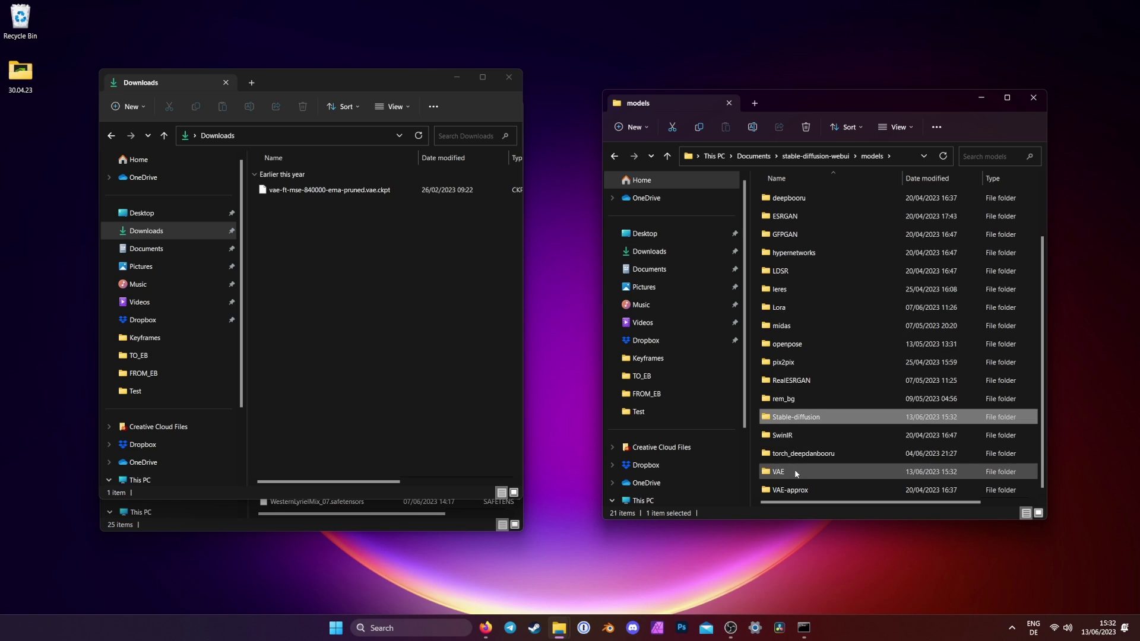
{"action": "double_click", "coordinate": [794, 469]}
{"action": "left_click_drag", "start_coordinate": [305, 190], "coordinate": [815, 272]}
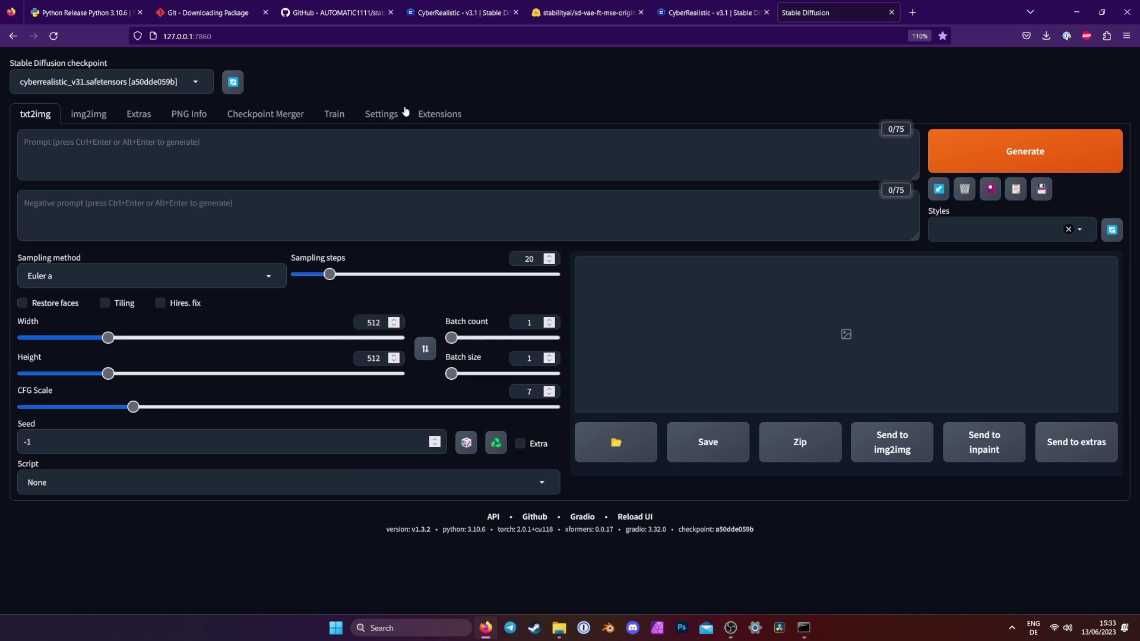
Add sd_vae to the User interface Quicksettings list, apply settings and reload the UI
{"action": "left_click", "coordinate": [381, 114]}
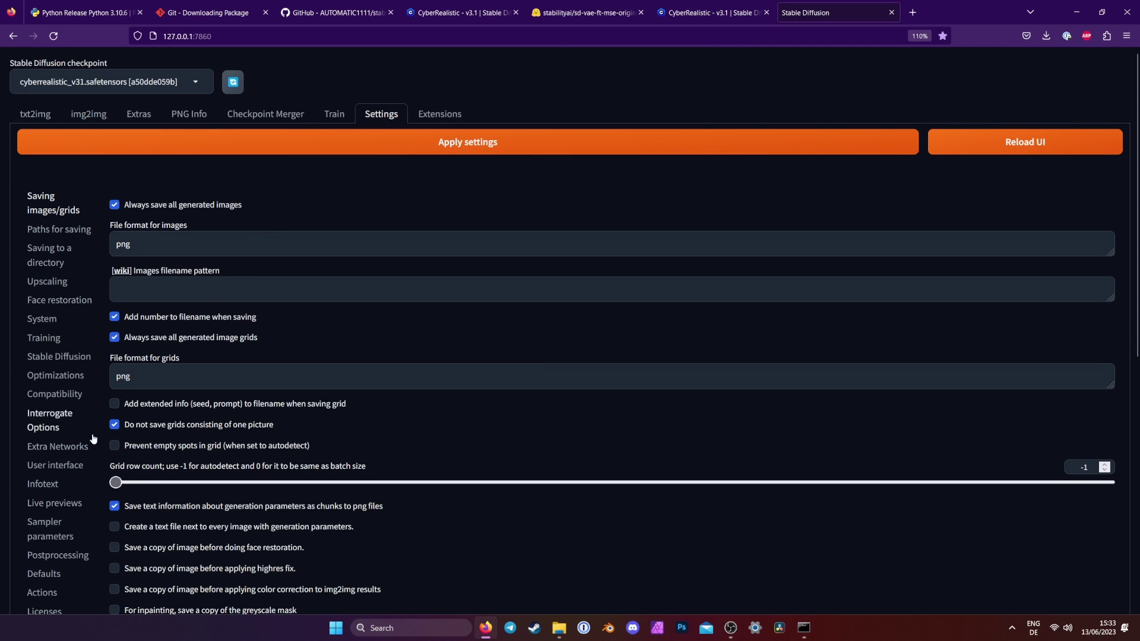
{"action": "left_click", "coordinate": [62, 466]}
{"action": "scroll", "coordinate": [118, 464], "scroll_direction": "down", "scroll_amount": 1}
{"action": "scroll", "coordinate": [118, 465], "scroll_direction": "down", "scroll_amount": 3}
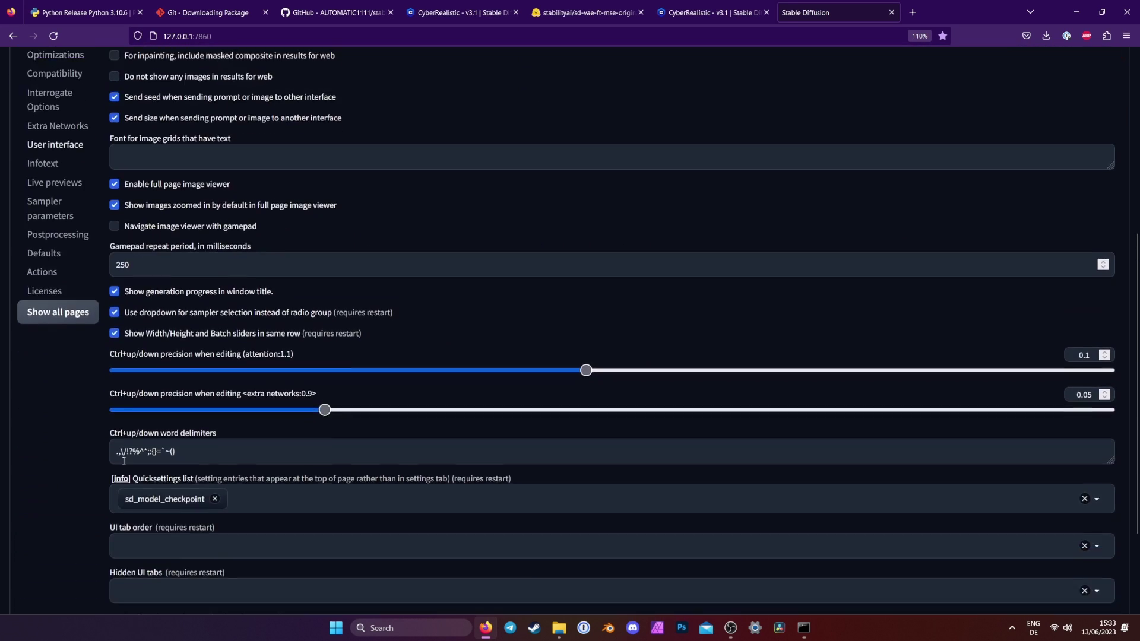
{"action": "left_click", "coordinate": [242, 504]}
{"action": "type", "text": "sd_vae"}
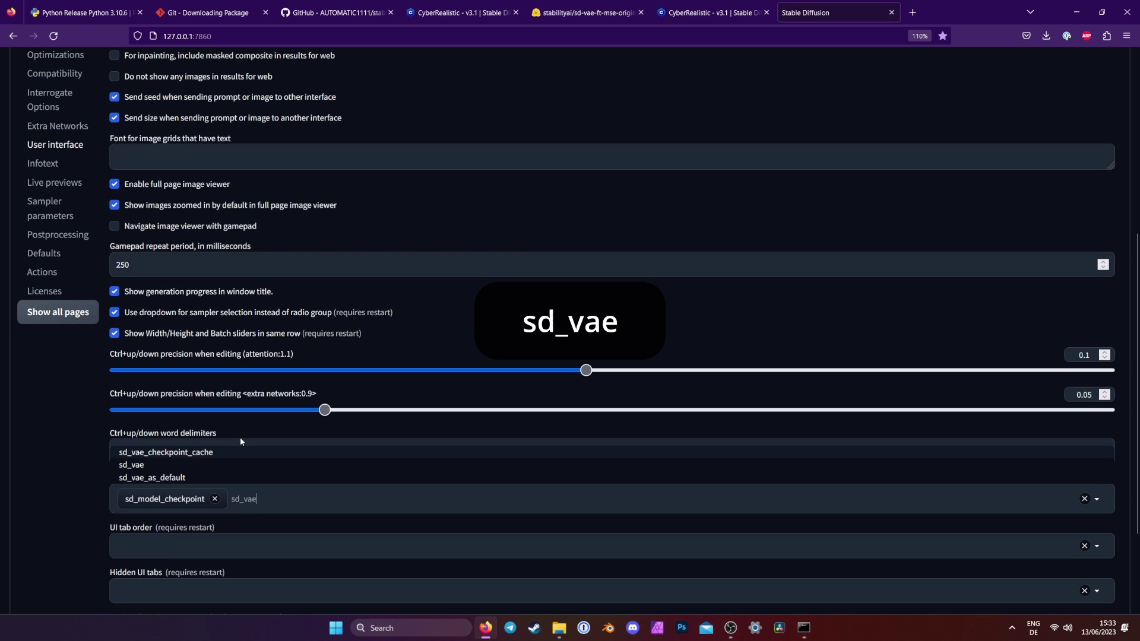
{"action": "left_click", "coordinate": [246, 465]}
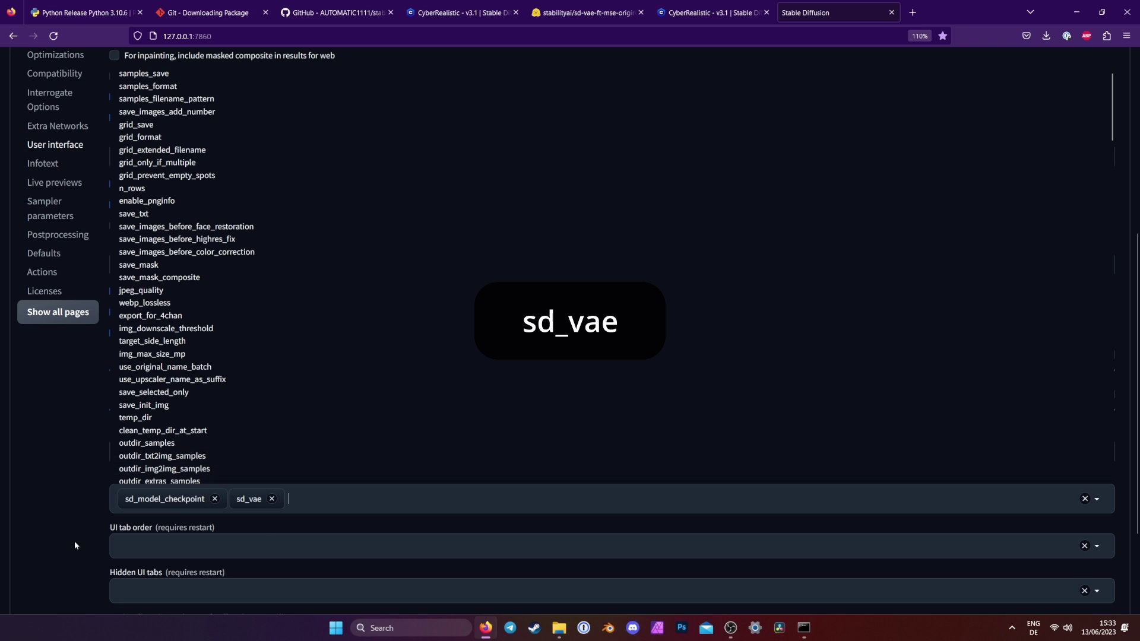
{"action": "left_click", "coordinate": [95, 532]}
{"action": "scroll", "coordinate": [95, 532], "scroll_direction": "up", "scroll_amount": 5}
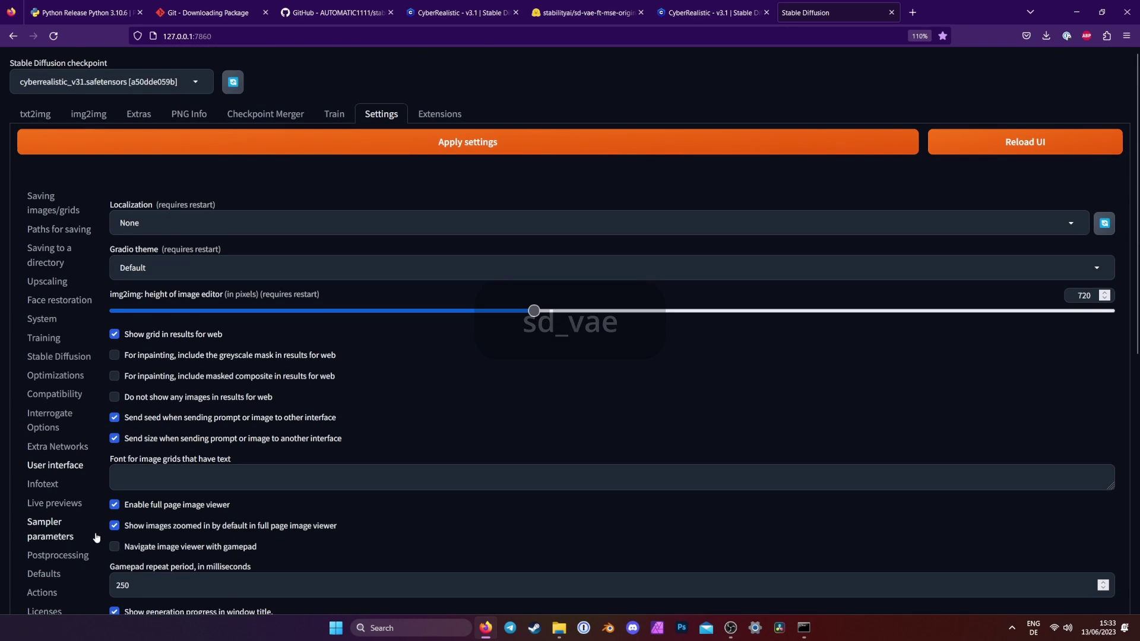
{"action": "left_click", "coordinate": [547, 151]}
{"action": "left_click", "coordinate": [1020, 140]}
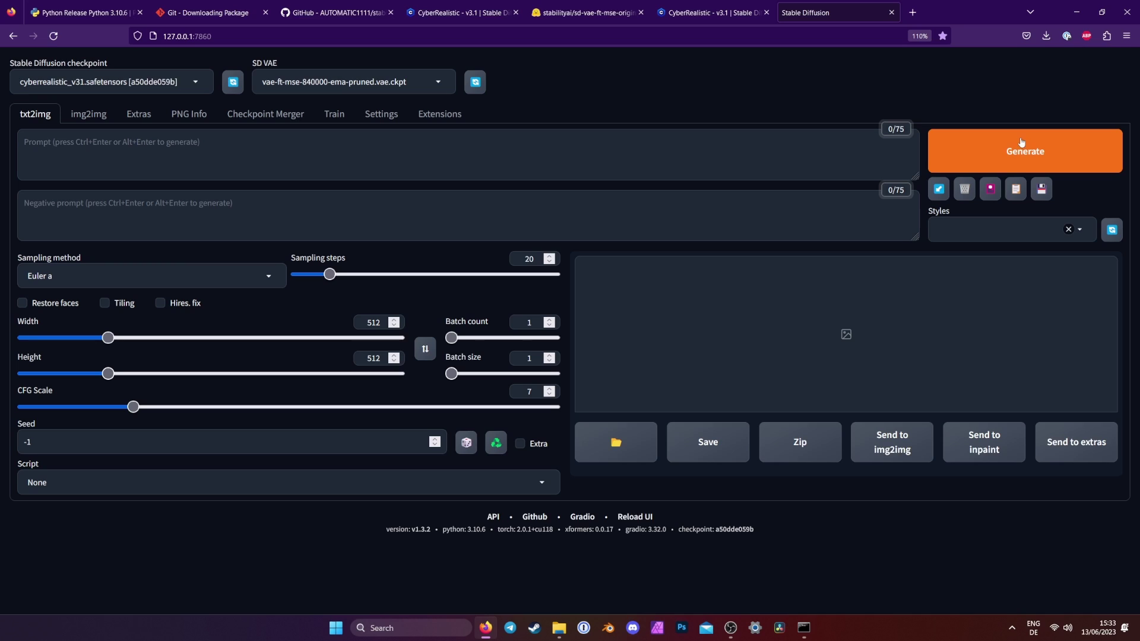
Select vae-ft-mse-840000-ema-pruned as SD VAE and cyberrealistic_v31 as the checkpoint
{"action": "left_click", "coordinate": [304, 84]}
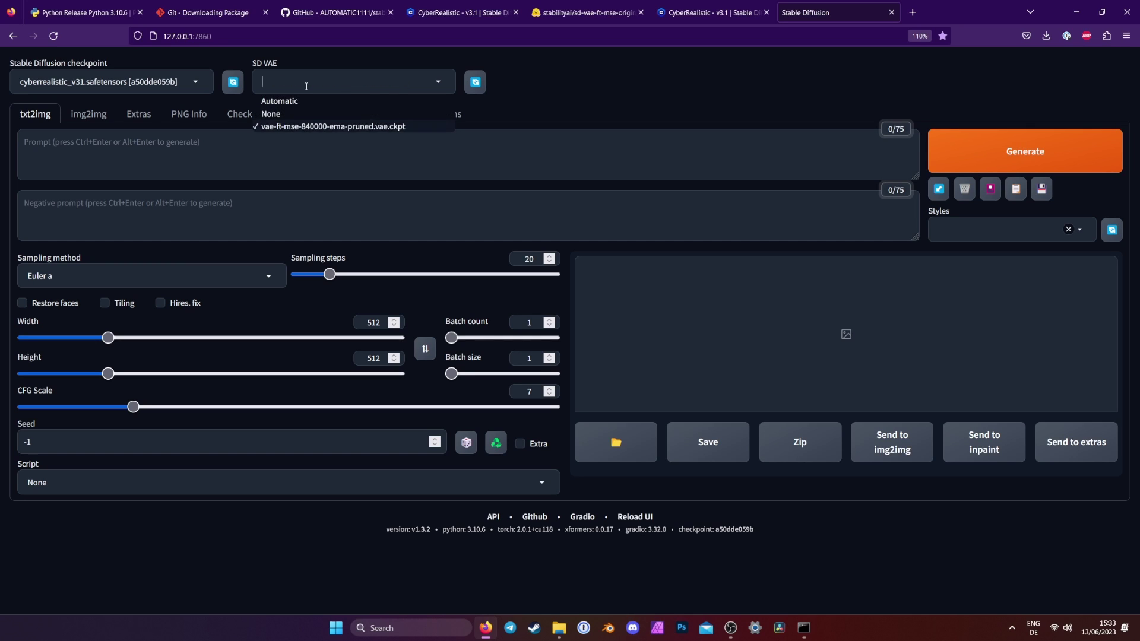
{"action": "left_click", "coordinate": [302, 127]}
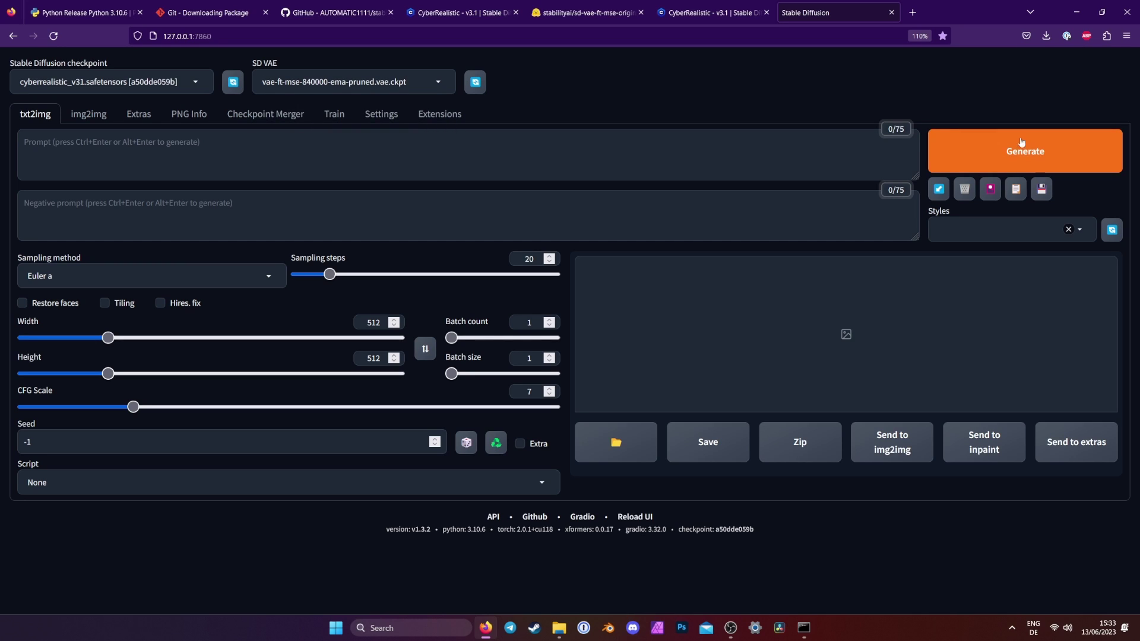
{"action": "left_click", "coordinate": [190, 90]}
{"action": "left_click", "coordinate": [164, 104]}
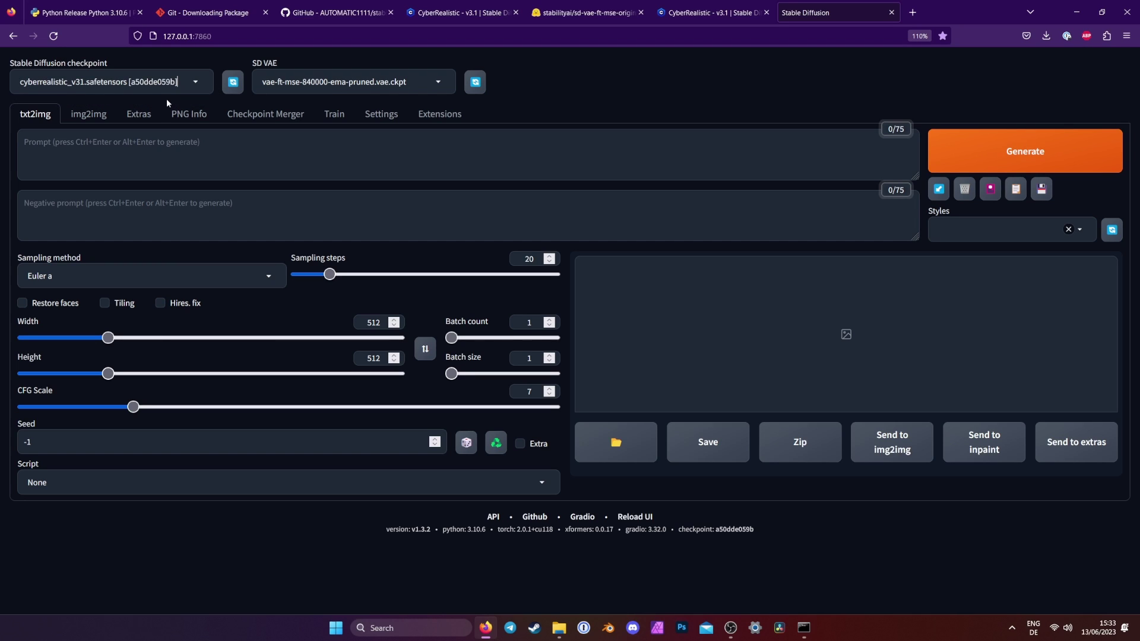
{"action": "left_click", "coordinate": [286, 147]}
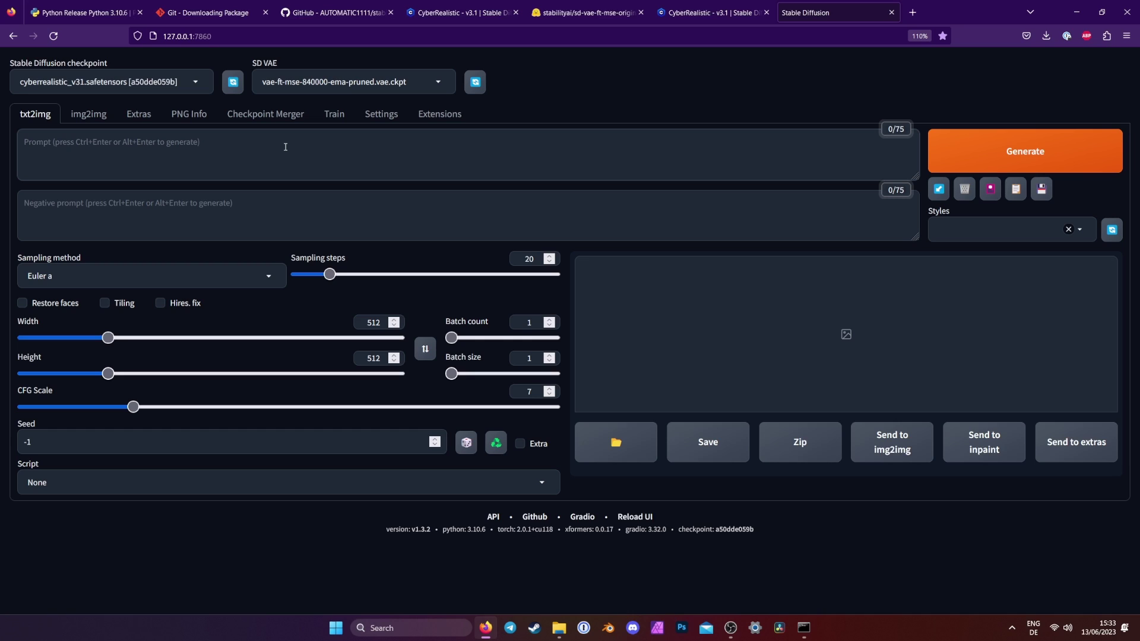
Type the prompt 'a photo portrait of a man in fantasy armor, forty years old, brave expression, grizzled…' with a medieval camp at sunset
{"action": "type", "text": "a p"}
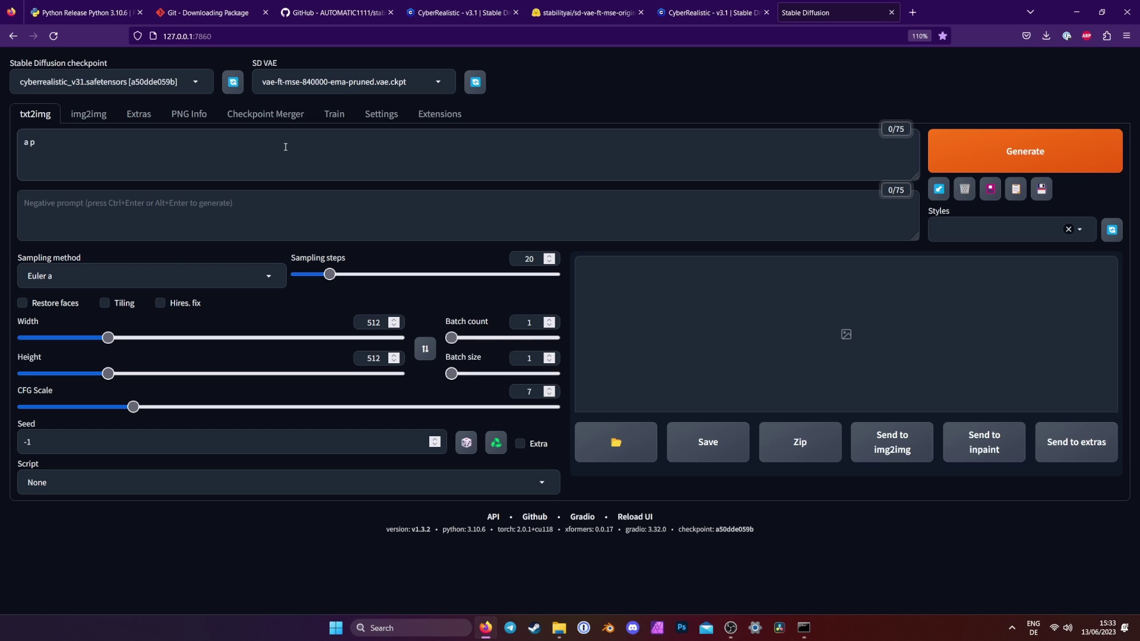
{"action": "type", "text": "hoto portrait of a man in fantasy armor"}
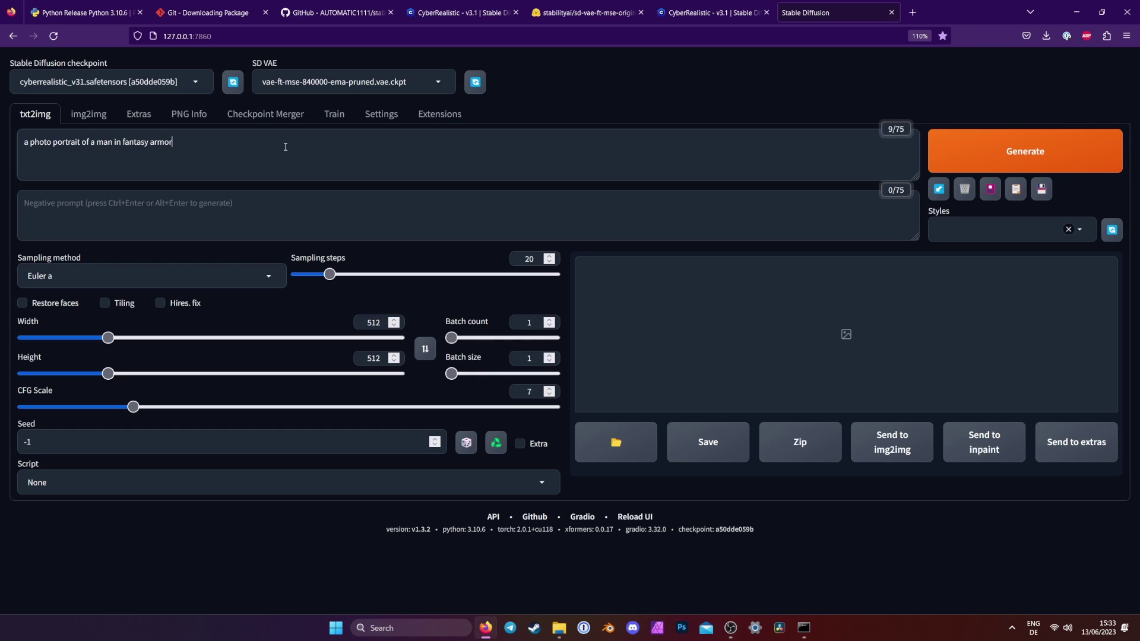
{"action": "type", "text": ", forty years old, brave expression"}
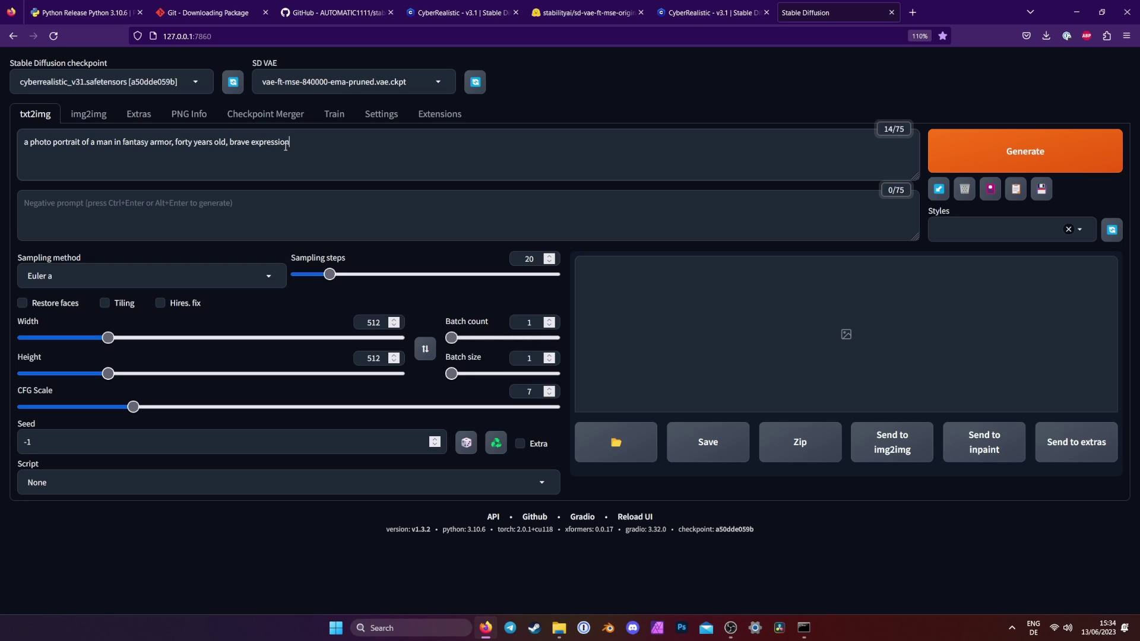
{"action": "type", "text": ", grizzled, brown hair, detailed fac"}
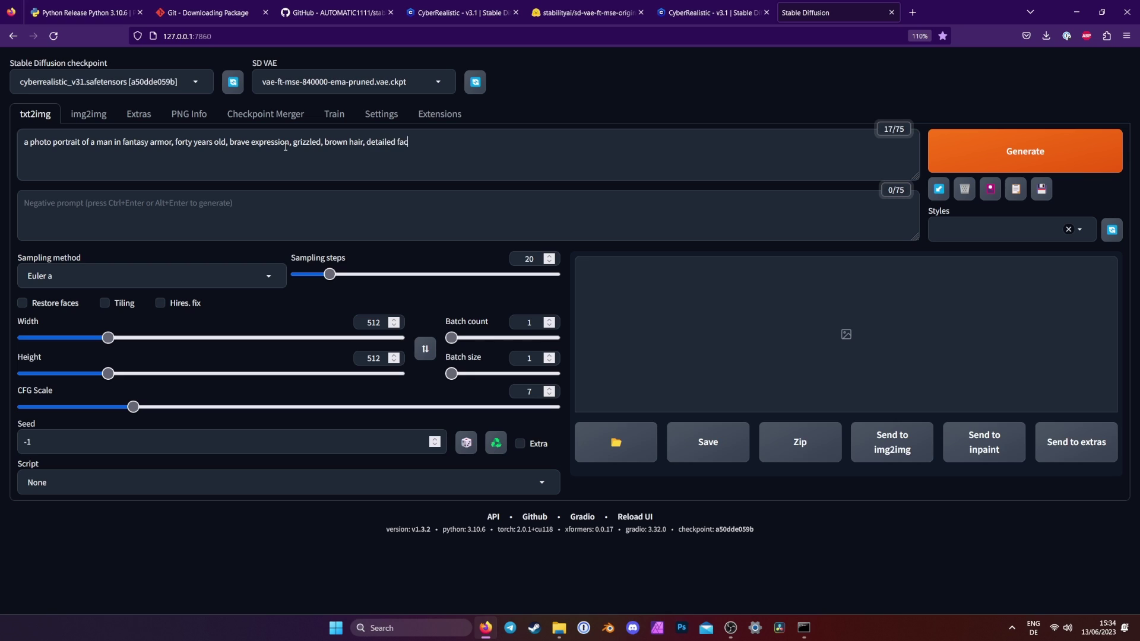
{"action": "type", "text": "e, background is medieval camp at sunset"}
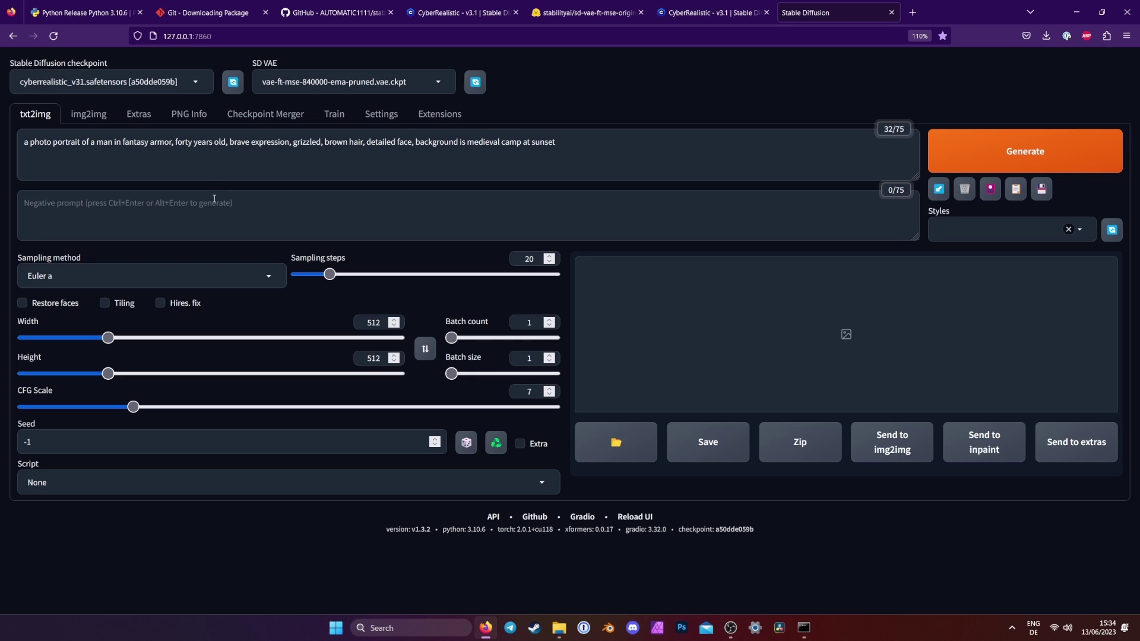
Enter 'cartoon, illustration, monochrome' as the negative prompt
{"action": "left_click", "coordinate": [214, 200]}
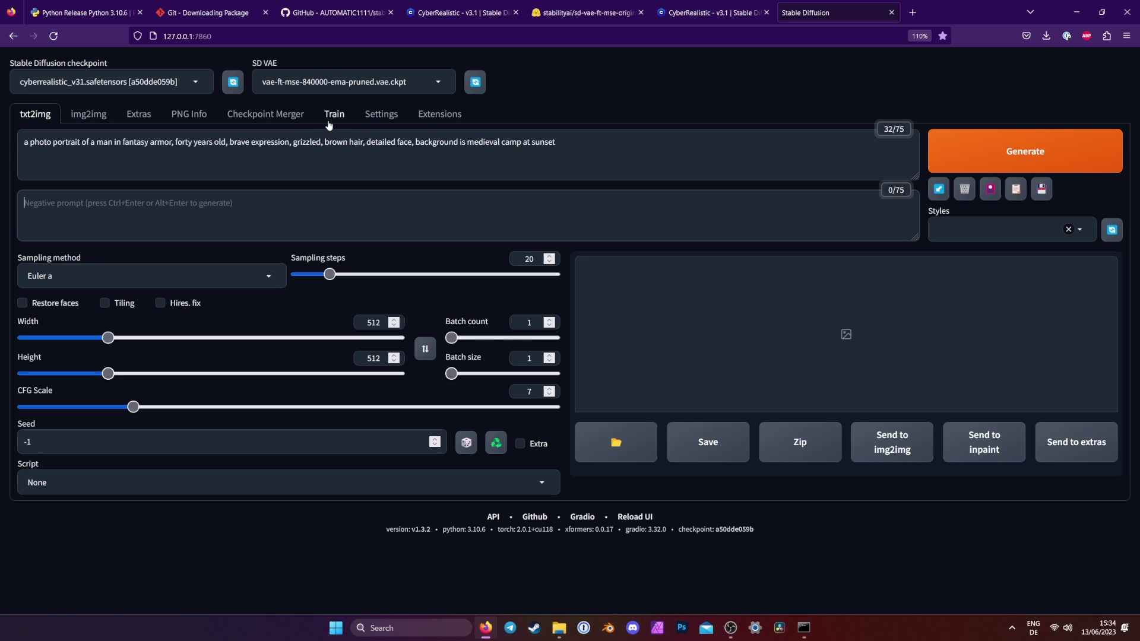
{"action": "type", "text": "carto"}
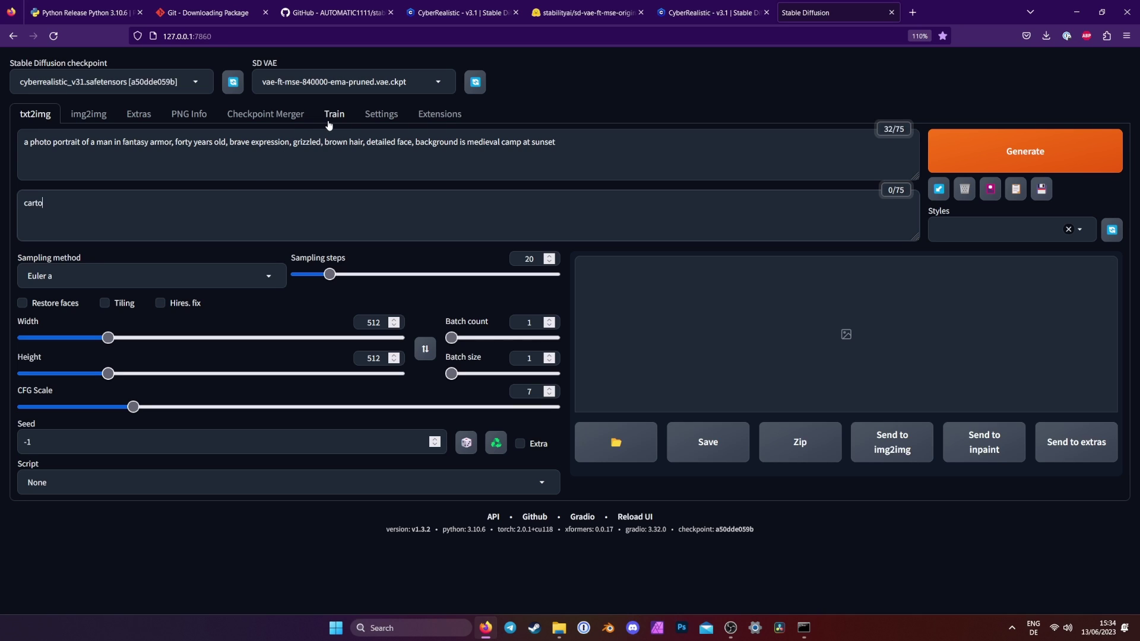
{"action": "type", "text": "on, illustration, monochrome"}
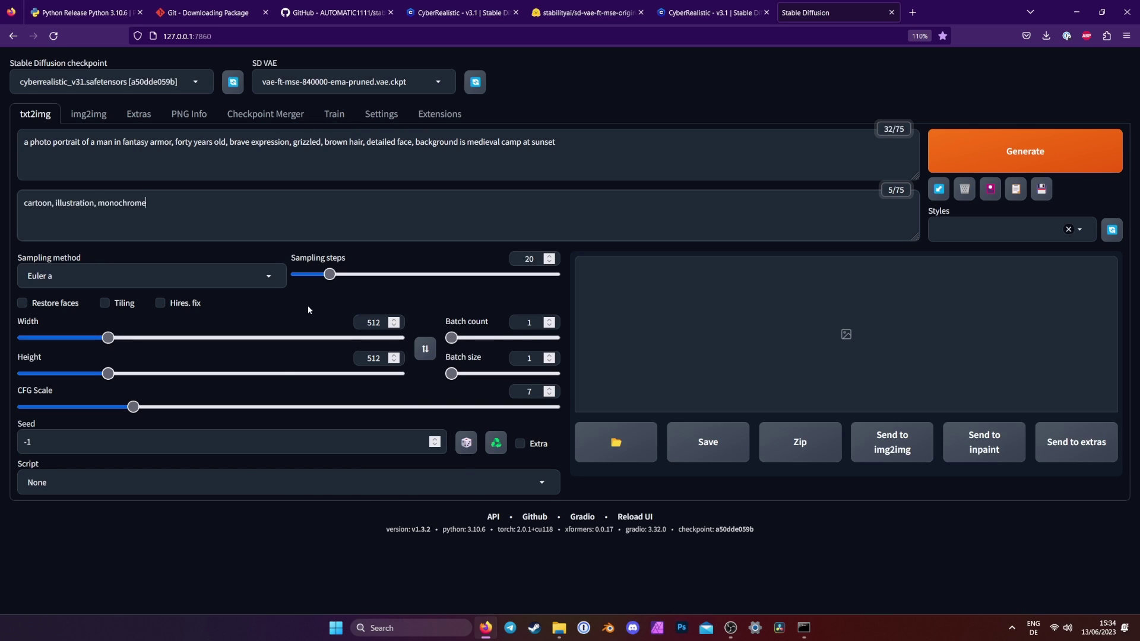
Pick DPM++ 2M Karras from the Sampling method dropdown
{"action": "left_click", "coordinate": [259, 274]}
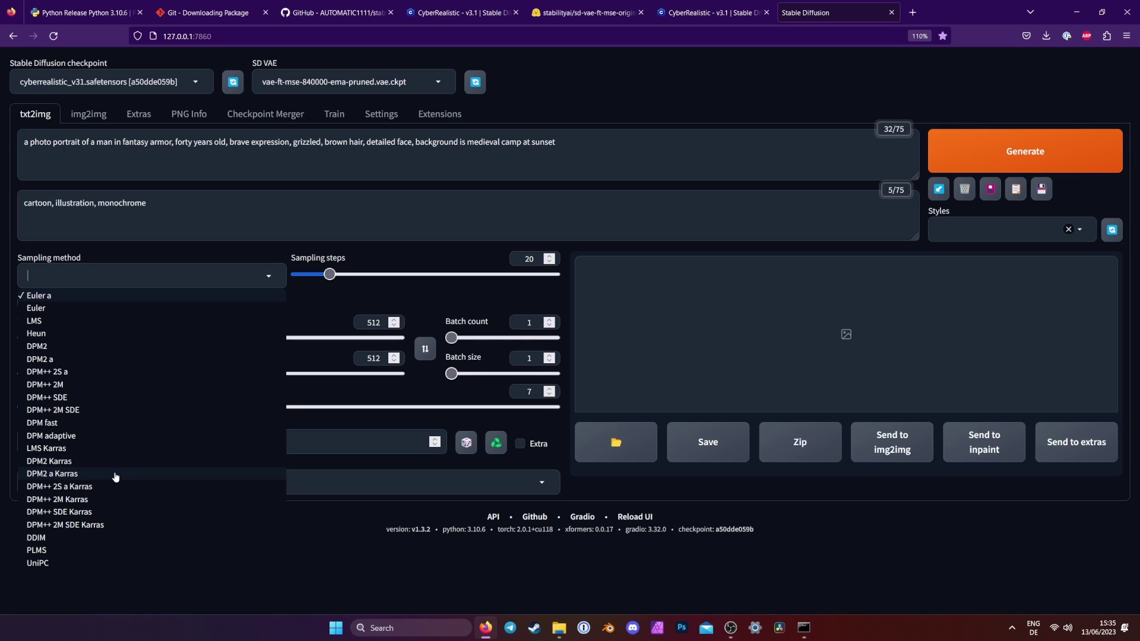
{"action": "left_click", "coordinate": [102, 506]}
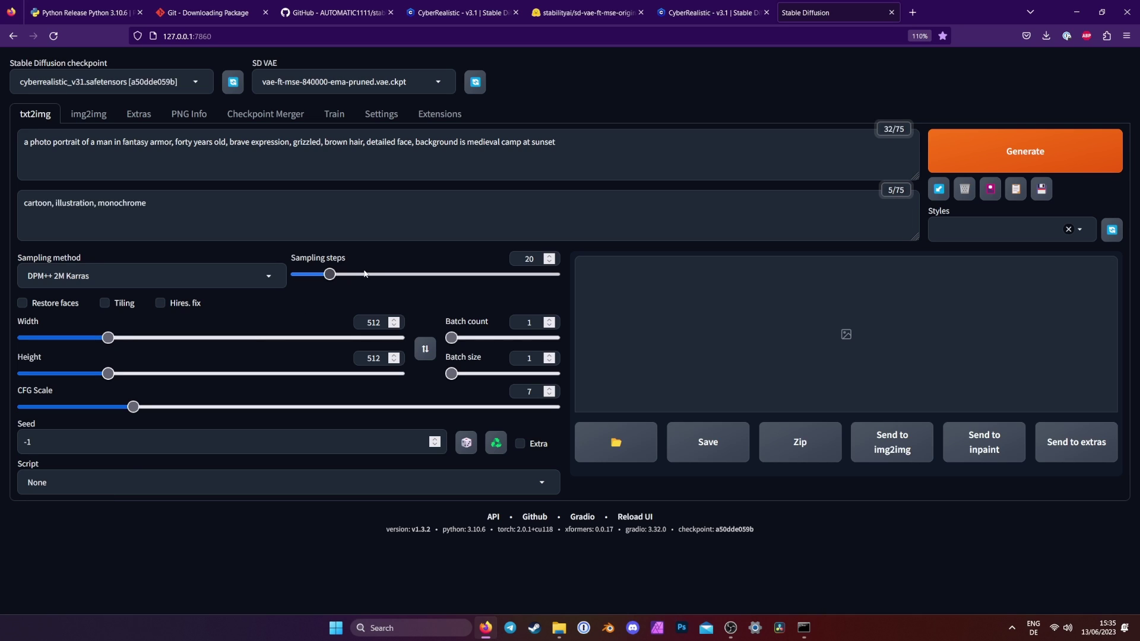
Set the sampling steps to 35
{"action": "left_click_drag", "start_coordinate": [333, 277], "coordinate": [629, 288]}
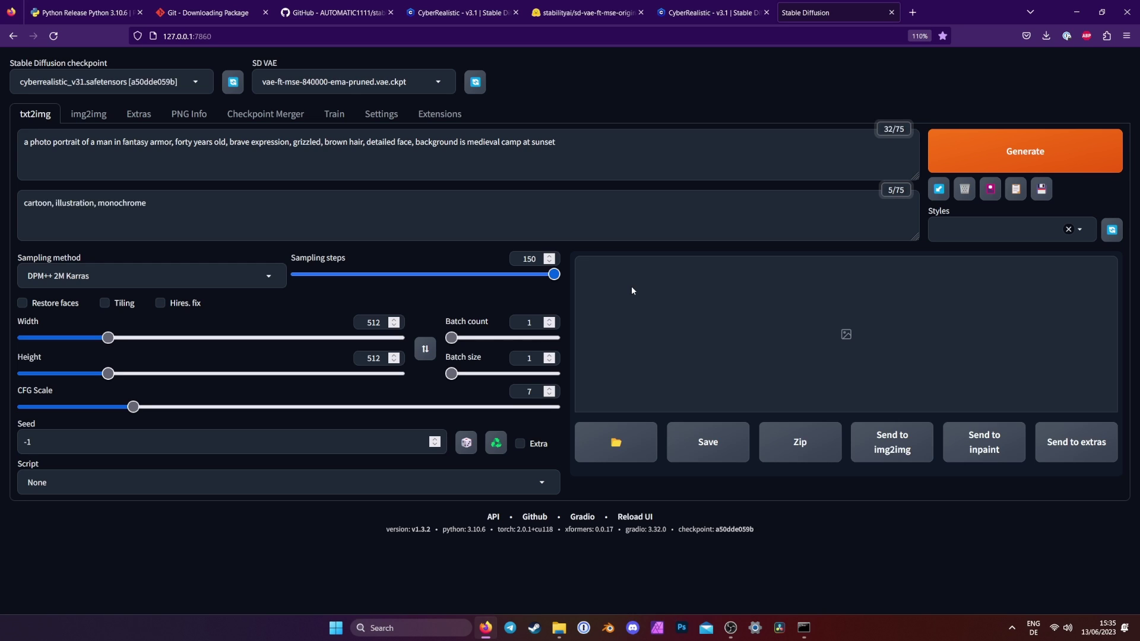
{"action": "left_click_drag", "start_coordinate": [553, 275], "coordinate": [351, 287]}
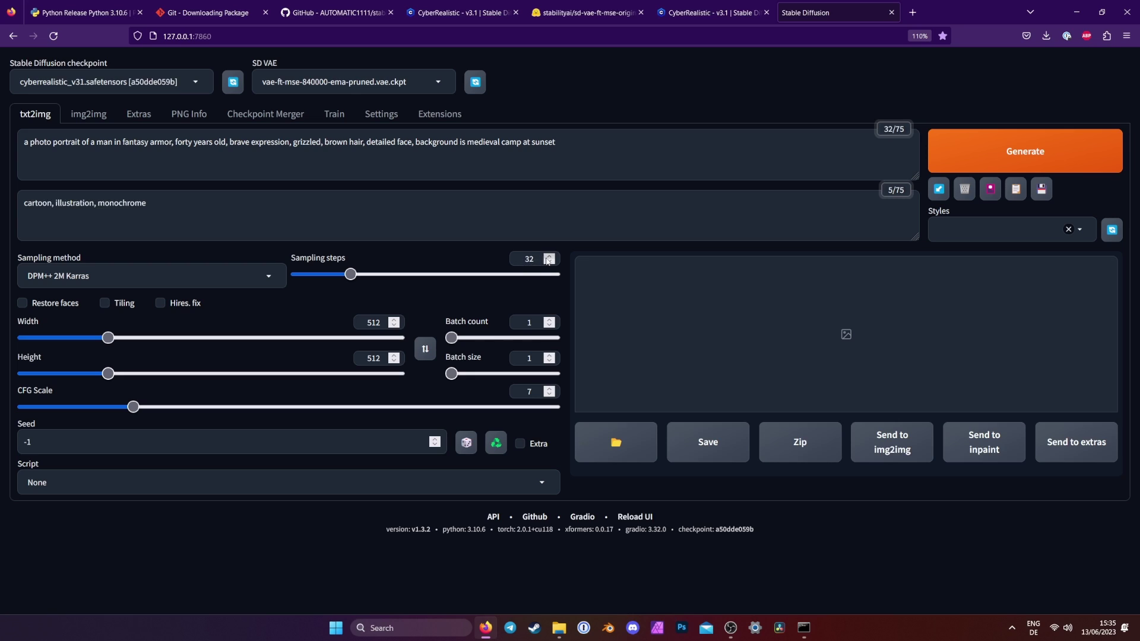
{"action": "left_click_drag", "start_coordinate": [535, 259], "coordinate": [515, 260]}
{"action": "type", "text": "35"}
Set the width back to 512 after sliding it up to 2048
{"action": "left_click_drag", "start_coordinate": [108, 338], "coordinate": [475, 339]}
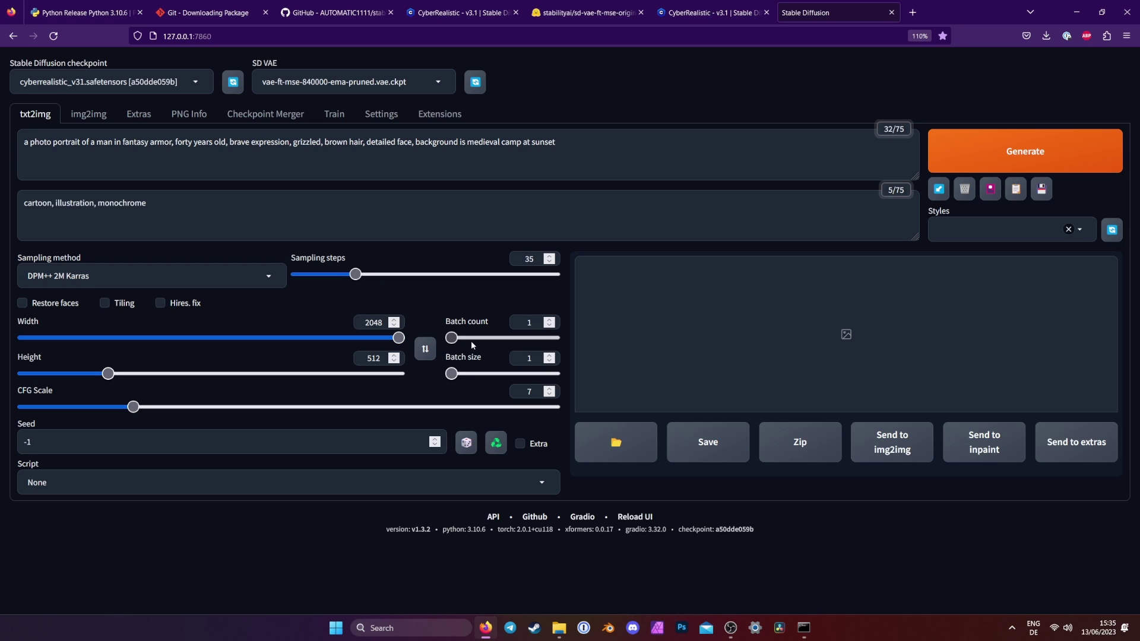
{"action": "double_click", "coordinate": [374, 322]}
{"action": "type", "text": "512"}
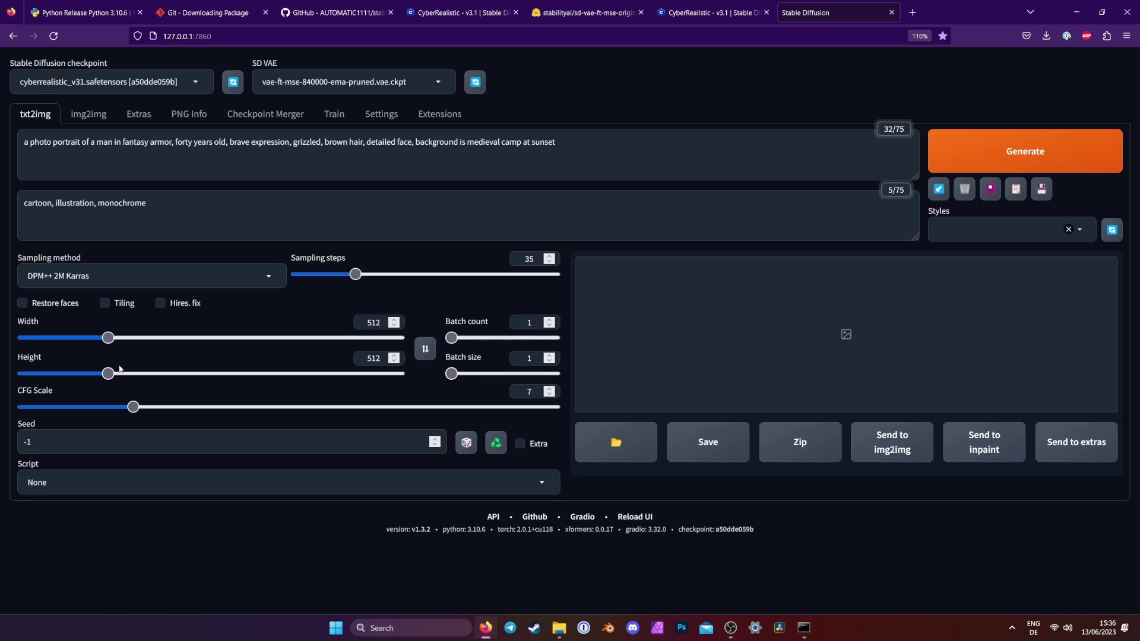
{"action": "left_click", "coordinate": [160, 304]}
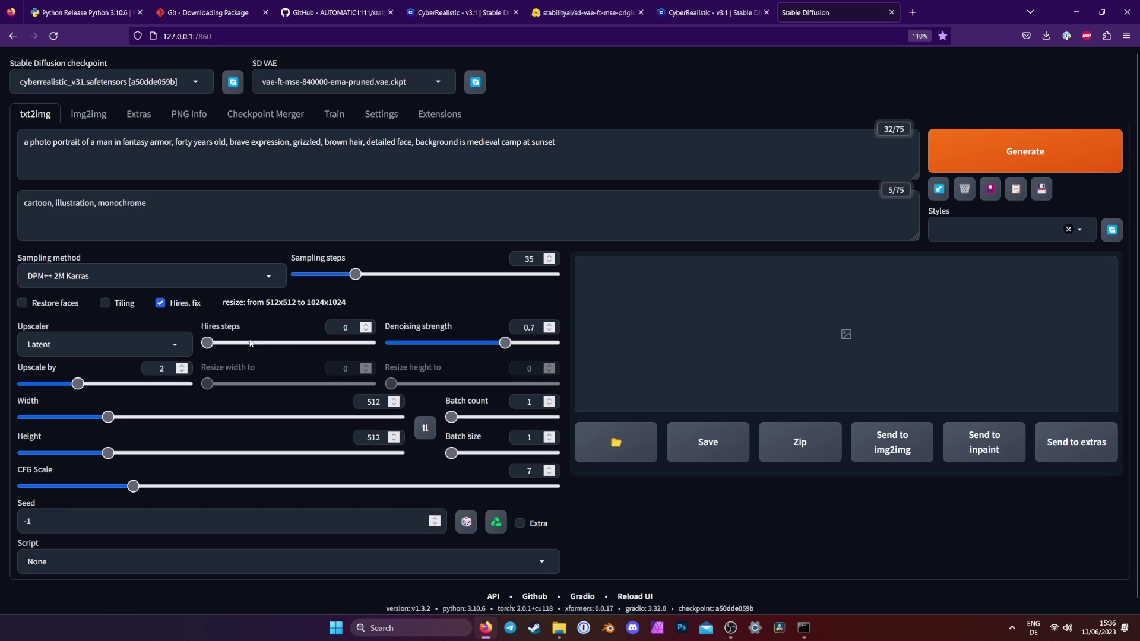
{"action": "left_click", "coordinate": [160, 304]}
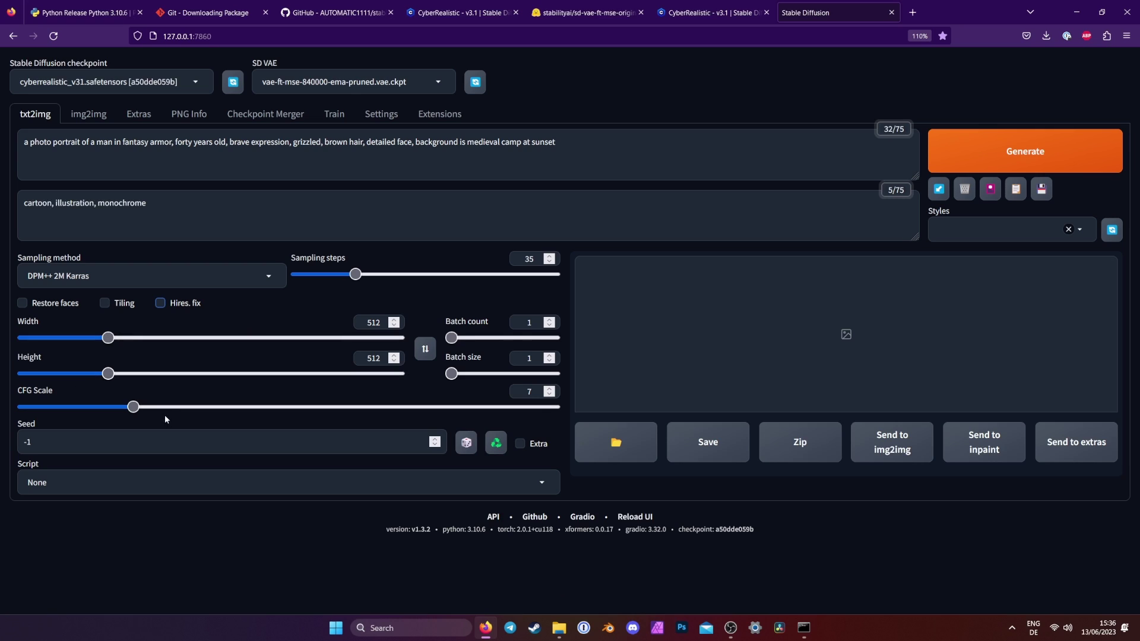
{"action": "left_click_drag", "start_coordinate": [131, 408], "coordinate": [51, 407]}
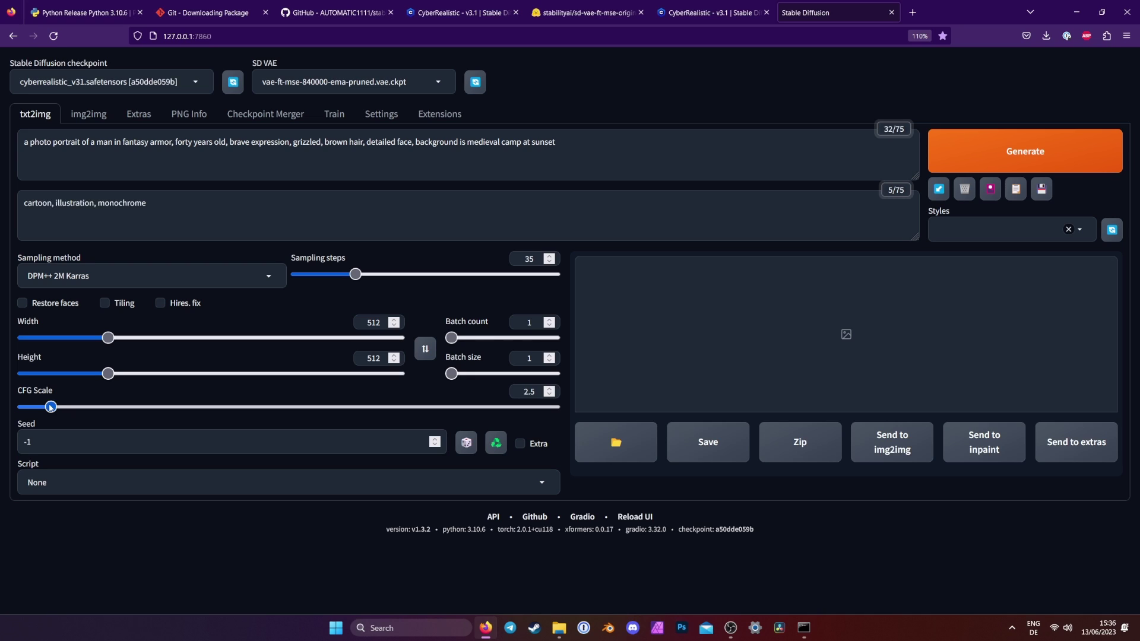
{"action": "left_click_drag", "start_coordinate": [51, 408], "coordinate": [322, 404]}
{"action": "right_click", "coordinate": [322, 405]}
{"action": "left_click", "coordinate": [281, 405]}
{"action": "left_click_drag", "start_coordinate": [142, 407], "coordinate": [298, 410]}
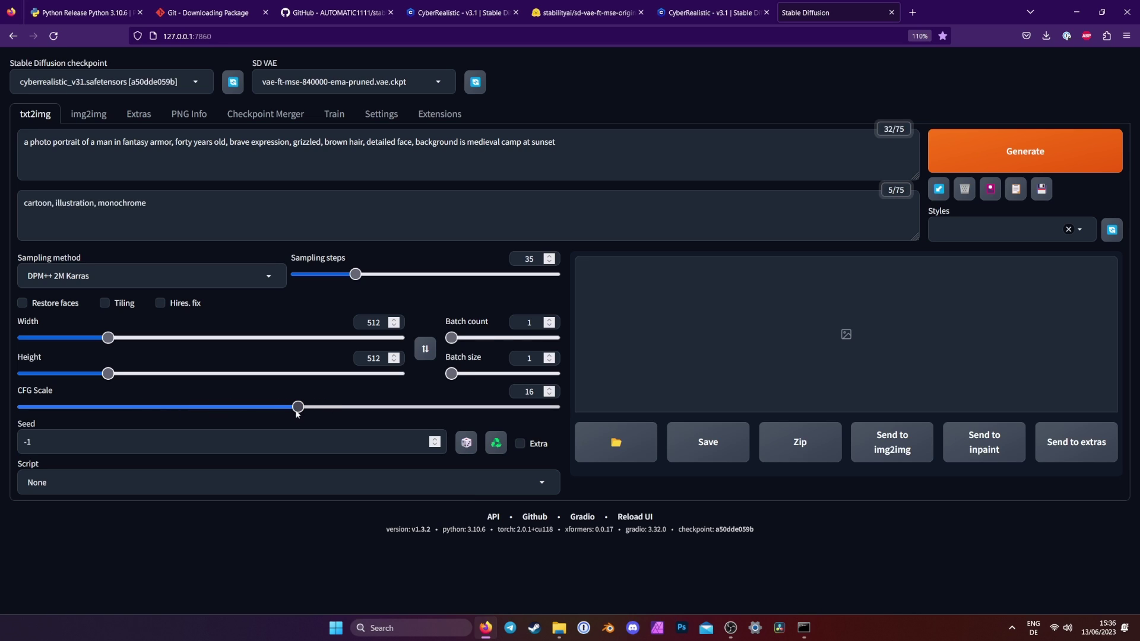
{"action": "double_click", "coordinate": [529, 392]}
{"action": "type", "text": "7"}
{"action": "left_click", "coordinate": [475, 389]}
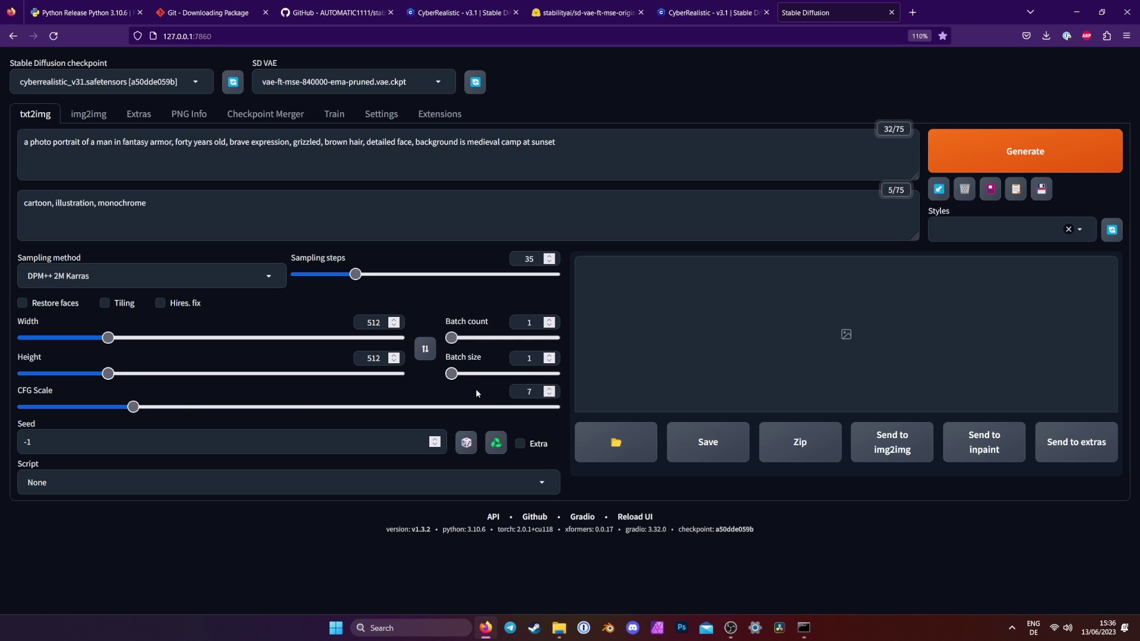
Generate with Restore faces off, batch count 4 and batch size 1
{"action": "left_click", "coordinate": [31, 306]}
{"action": "left_click", "coordinate": [34, 304]}
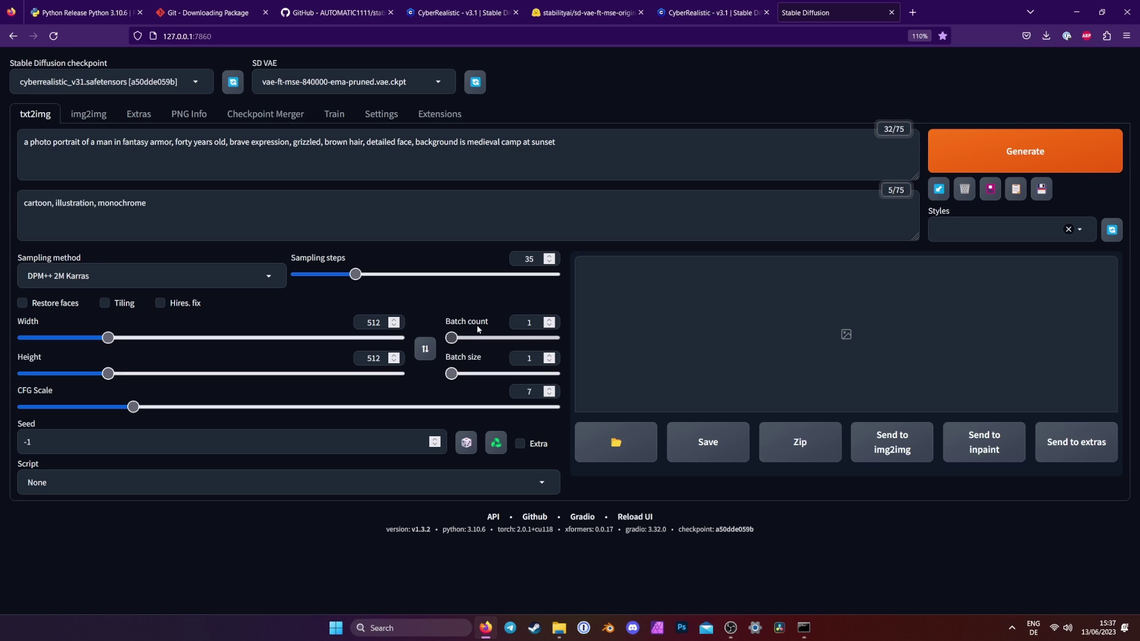
{"action": "left_click", "coordinate": [550, 319]}
{"action": "left_click", "coordinate": [549, 320]}
{"action": "left_click", "coordinate": [550, 319]}
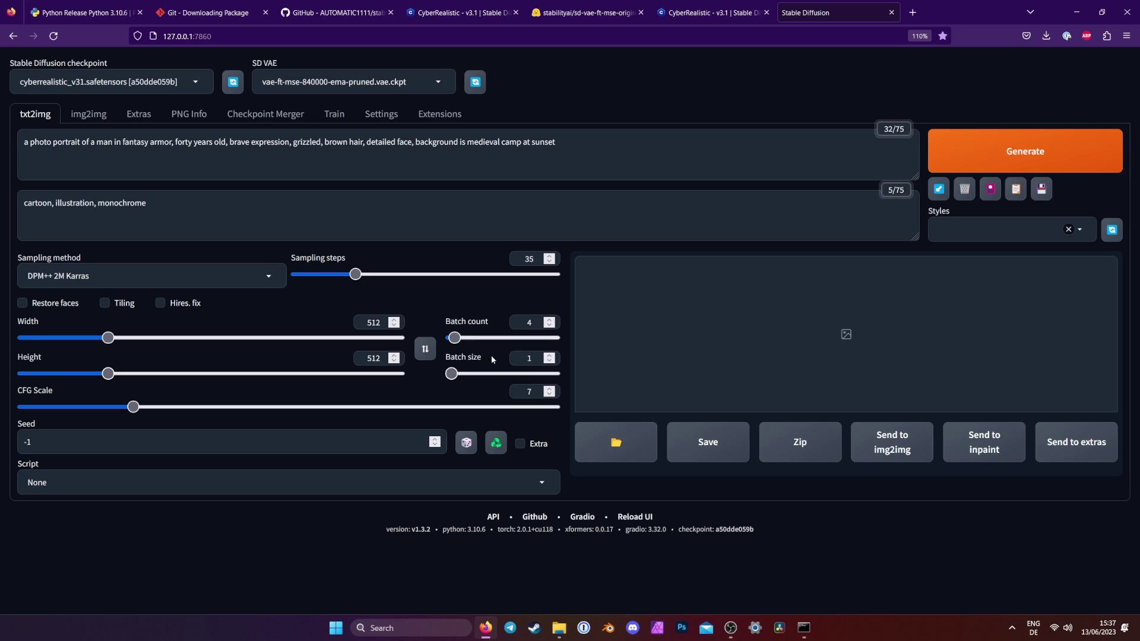
{"action": "left_click", "coordinate": [549, 355]}
{"action": "left_click", "coordinate": [549, 361]}
{"action": "left_click", "coordinate": [1057, 156]}
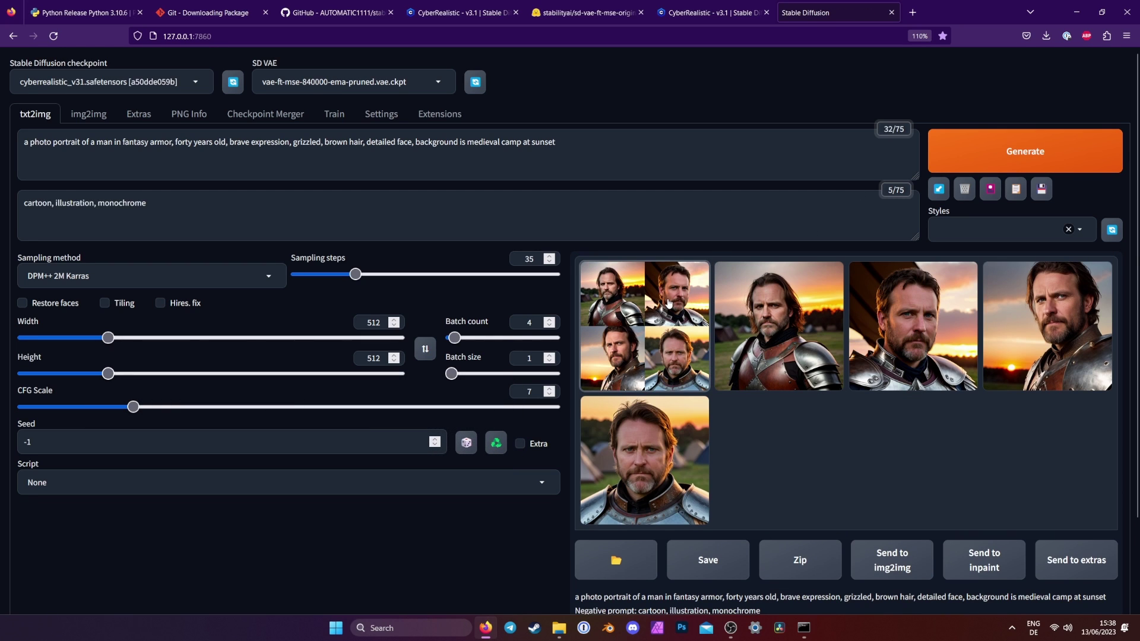
Open the portrait grid in the full-screen viewer and step through the individual portraits
{"action": "left_click", "coordinate": [669, 303]}
{"action": "left_click", "coordinate": [818, 348]}
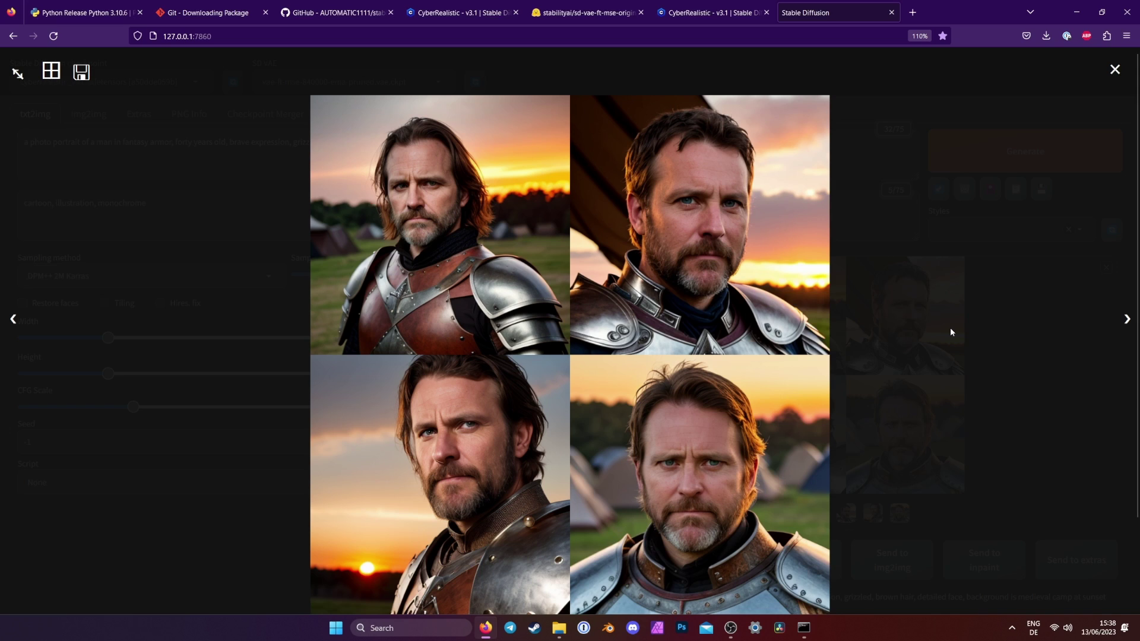
{"action": "key", "text": "Right"}
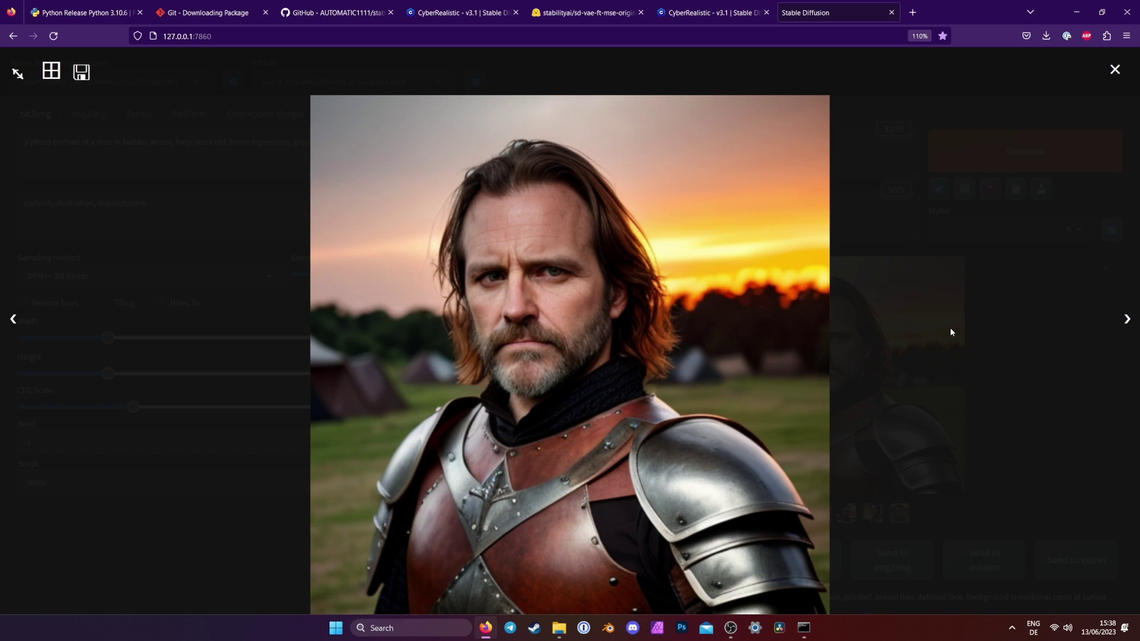
{"action": "key", "text": "Right"}
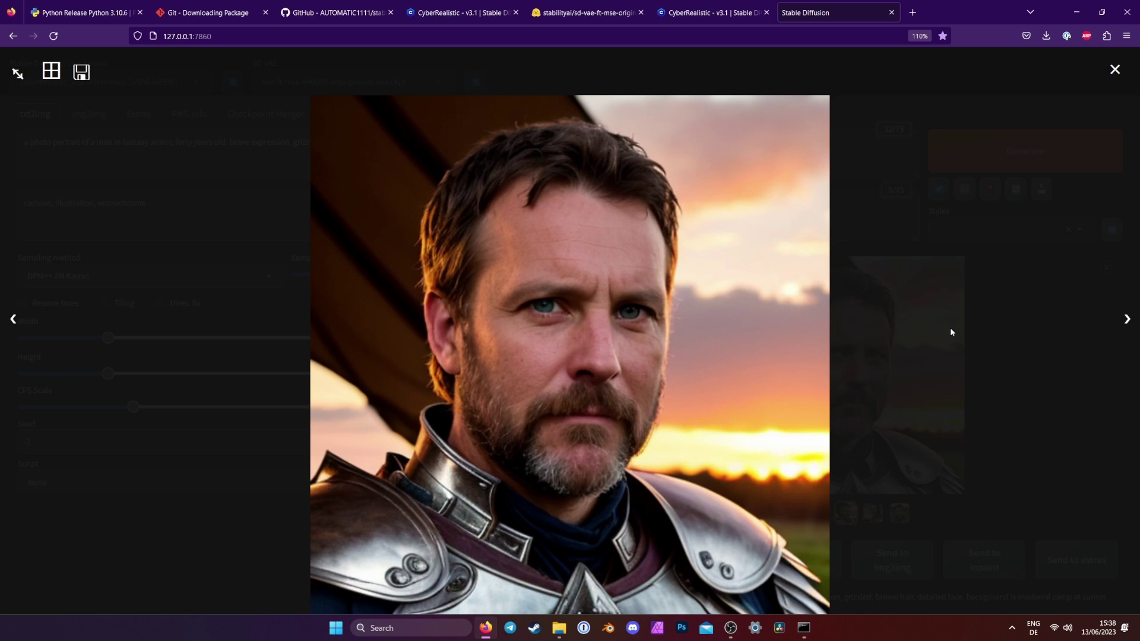
{"action": "key", "text": "Right"}
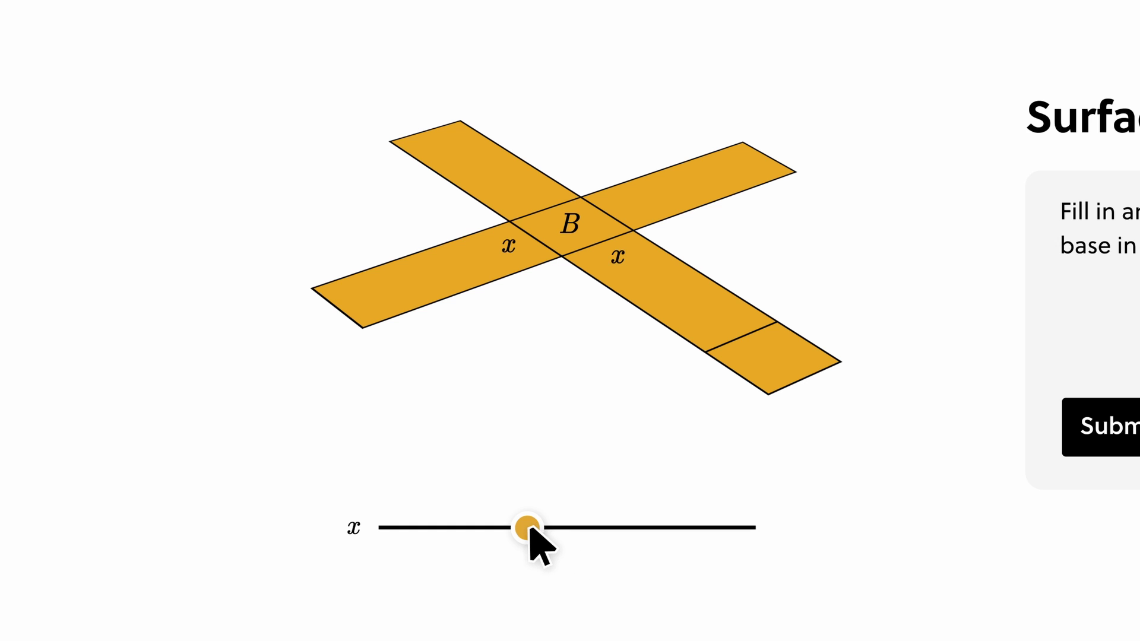
Adjust the box net's x and submit x^2 as the base area
{"action": "left_click_drag", "start_coordinate": [530, 529], "coordinate": [680, 529]}
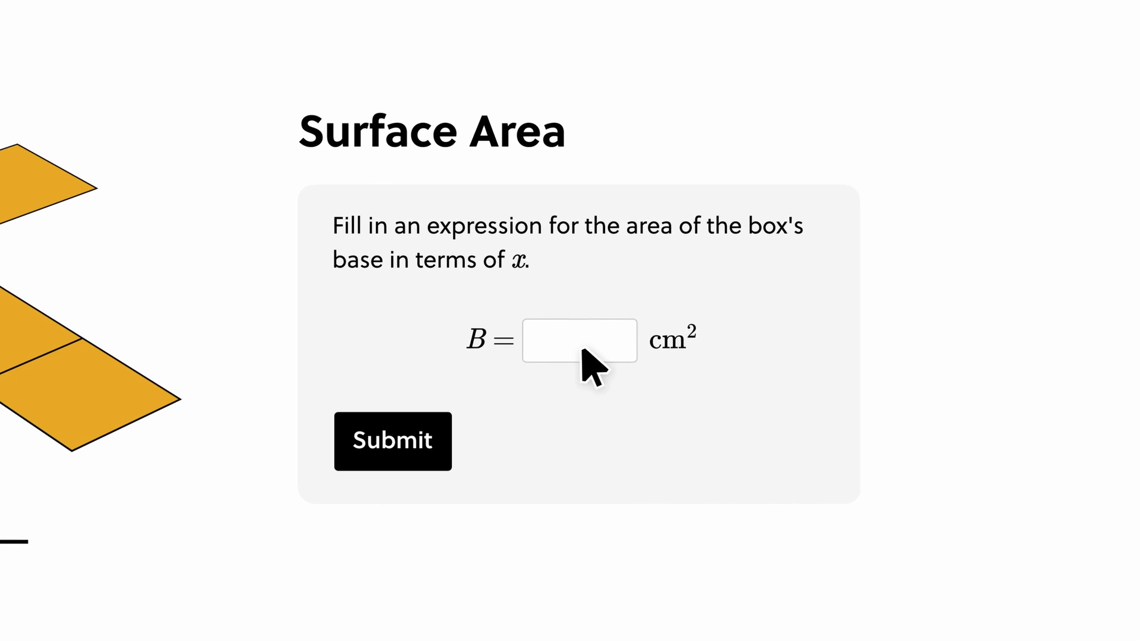
{"action": "left_click", "coordinate": [585, 351]}
{"action": "type", "text": "x^2"}
{"action": "left_click", "coordinate": [419, 452]}
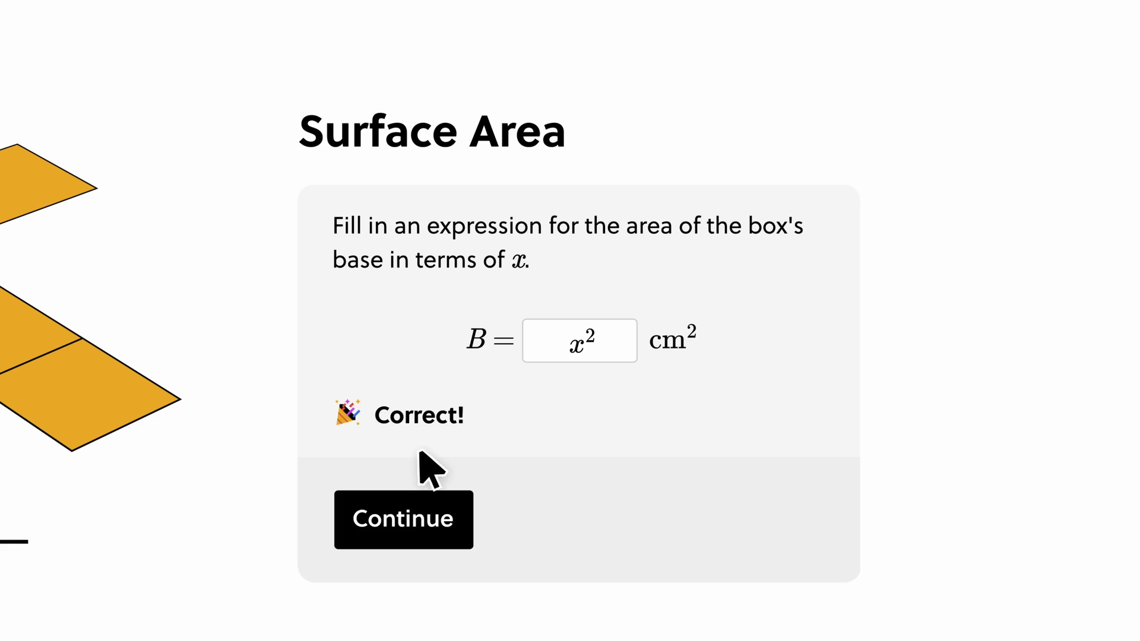
Run the rover simulation, draw a right triangle, and submit 'One or more HL neurons'
{"action": "left_click", "coordinate": [745, 467]}
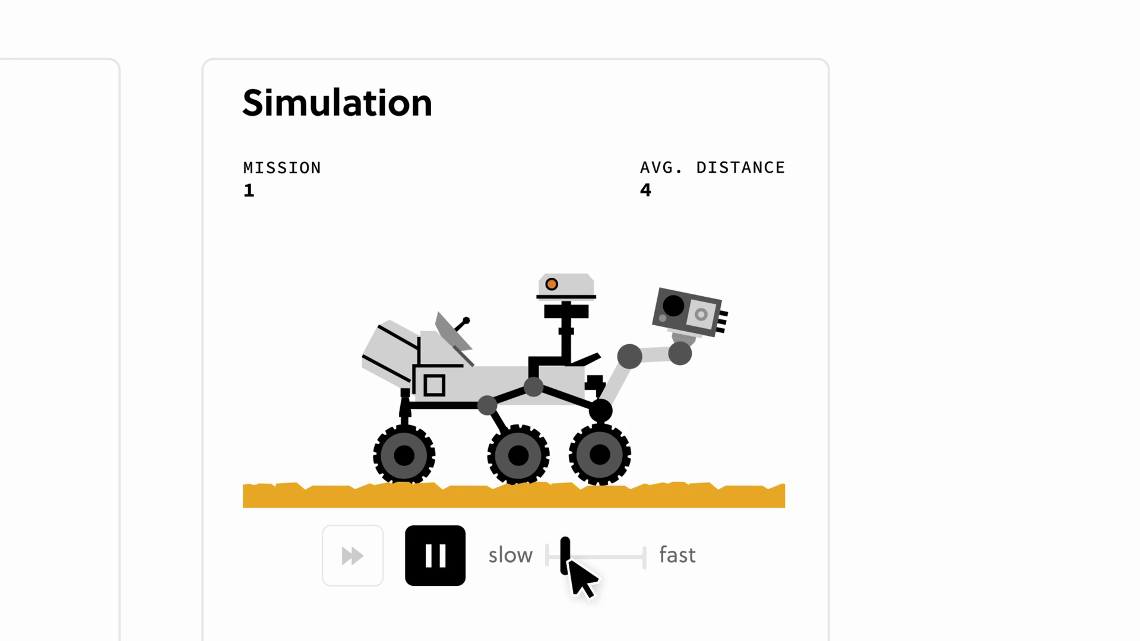
{"action": "left_click_drag", "start_coordinate": [831, 469], "coordinate": [882, 472]}
{"action": "mouse_move", "coordinate": [506, 326]}
{"action": "left_mouse_down"}
{"action": "mouse_move", "coordinate": [707, 540]}
{"action": "mouse_move", "coordinate": [500, 443]}
{"action": "mouse_move", "coordinate": [492, 332]}
{"action": "left_mouse_up"}
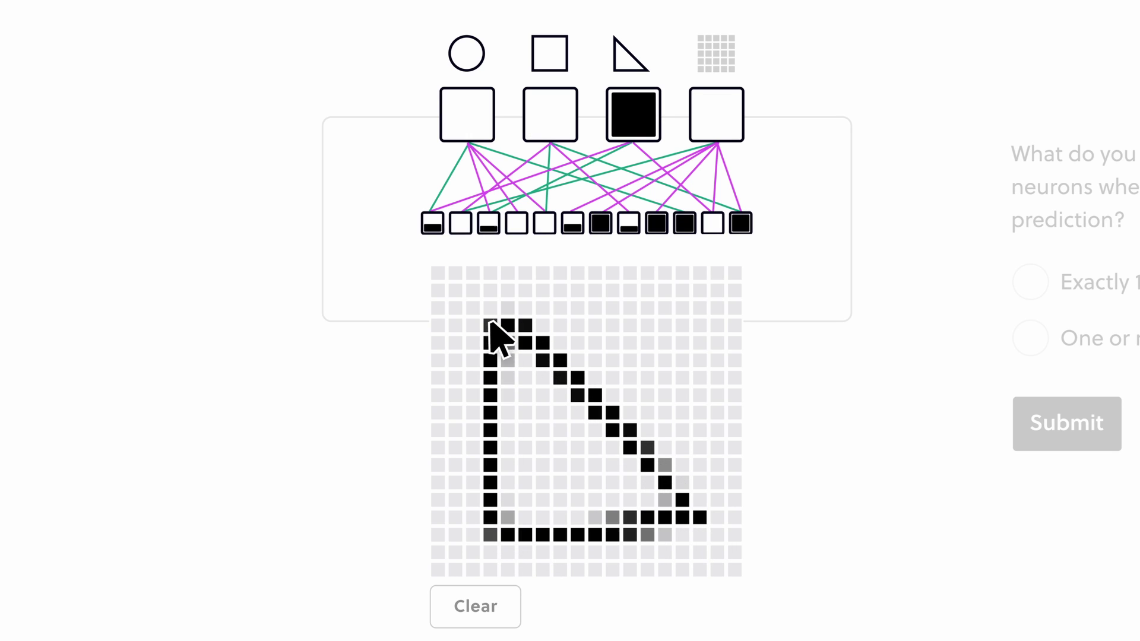
{"action": "left_click", "coordinate": [1033, 336]}
{"action": "left_click", "coordinate": [1104, 433]}
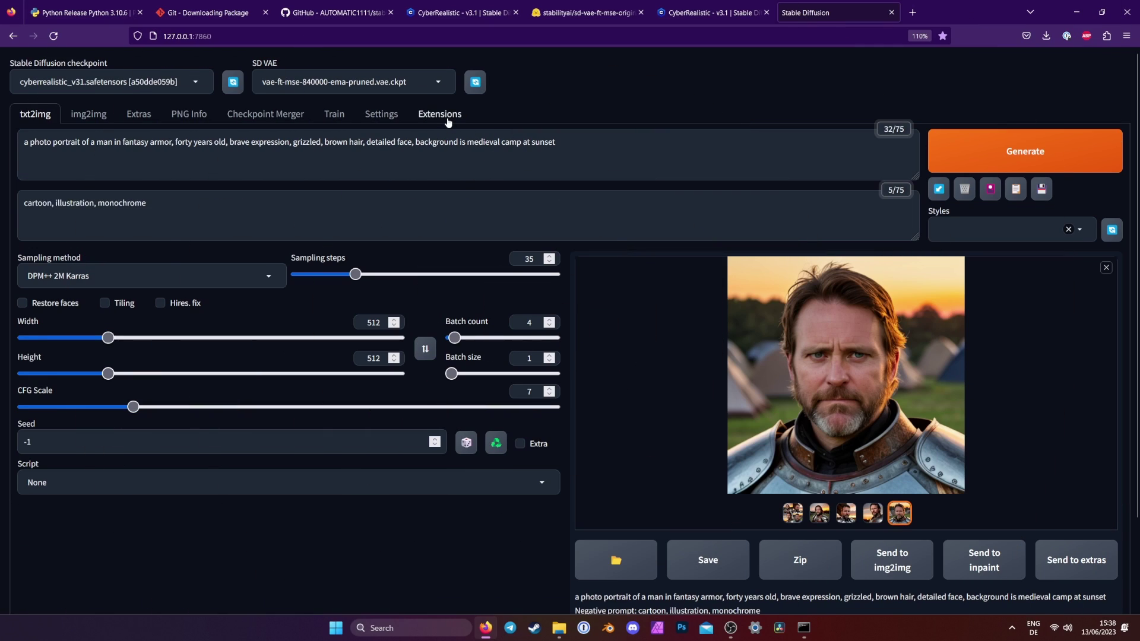
Search the Available extensions for controlnet and install sd-webui-controlnet
{"action": "left_click", "coordinate": [448, 122]}
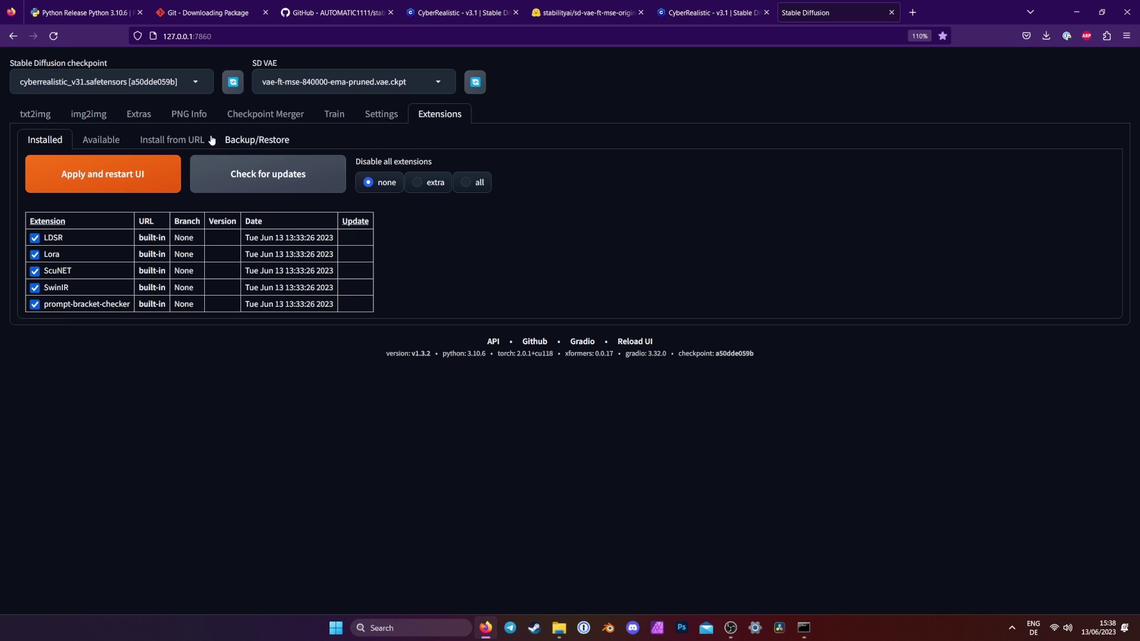
{"action": "left_click", "coordinate": [102, 142]}
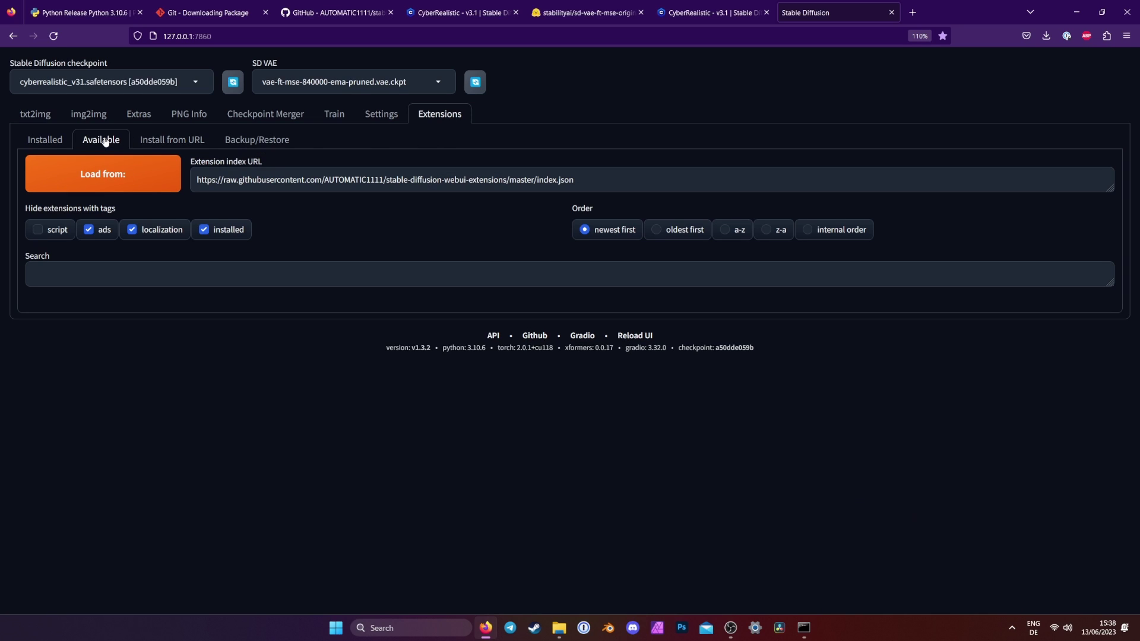
{"action": "left_click", "coordinate": [107, 188]}
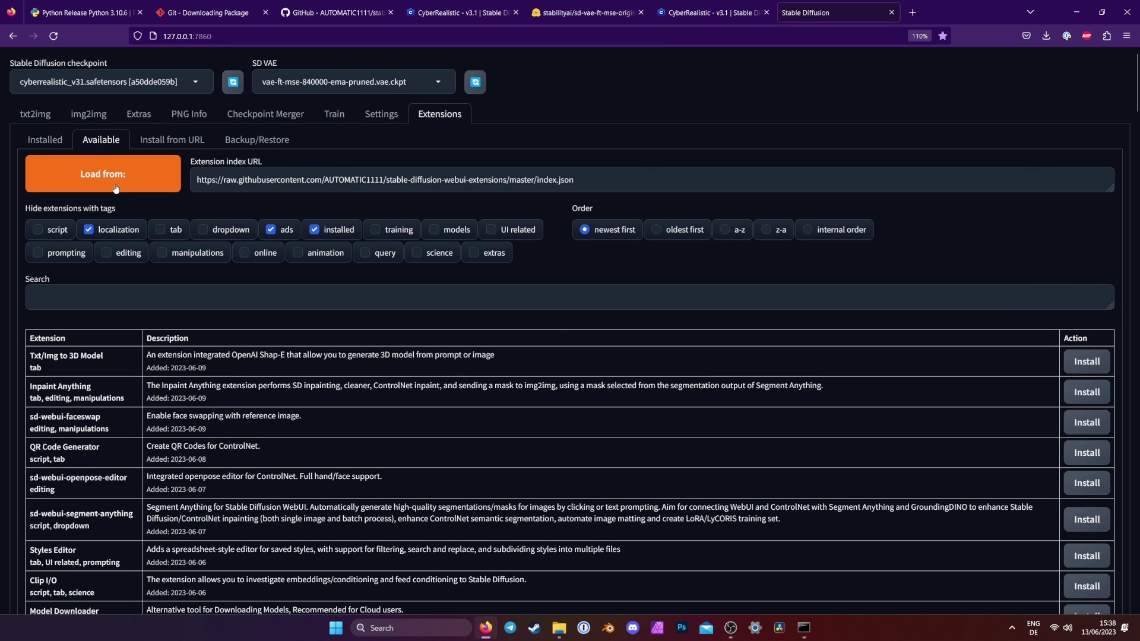
{"action": "left_click", "coordinate": [78, 292]}
{"action": "type", "text": "contro"}
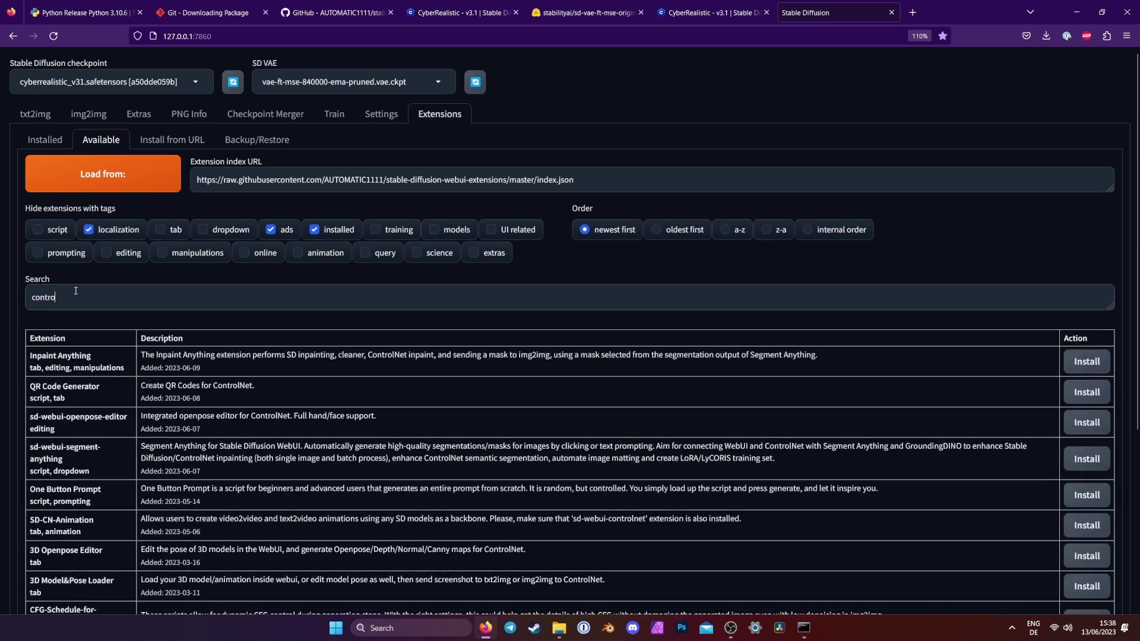
{"action": "type", "text": "lnet"}
{"action": "scroll", "coordinate": [106, 513], "scroll_direction": "down", "scroll_amount": 2}
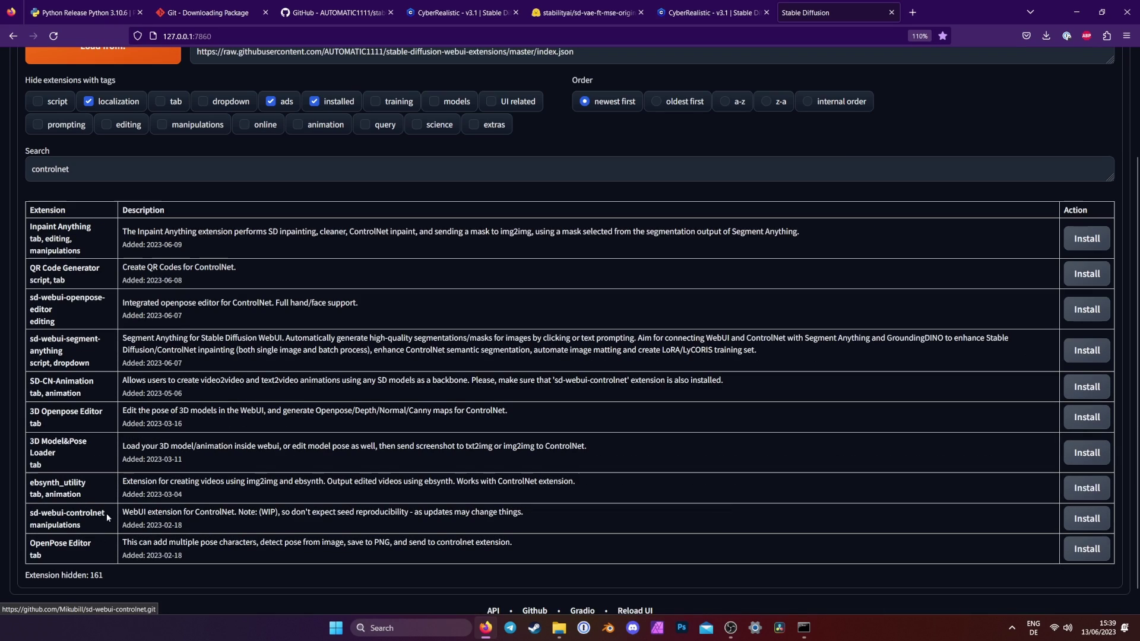
{"action": "left_click", "coordinate": [1071, 520]}
Apply the changes and restart the UI from the Installed extensions list
{"action": "scroll", "coordinate": [534, 357], "scroll_direction": "up", "scroll_amount": 2}
{"action": "left_click", "coordinate": [48, 141]}
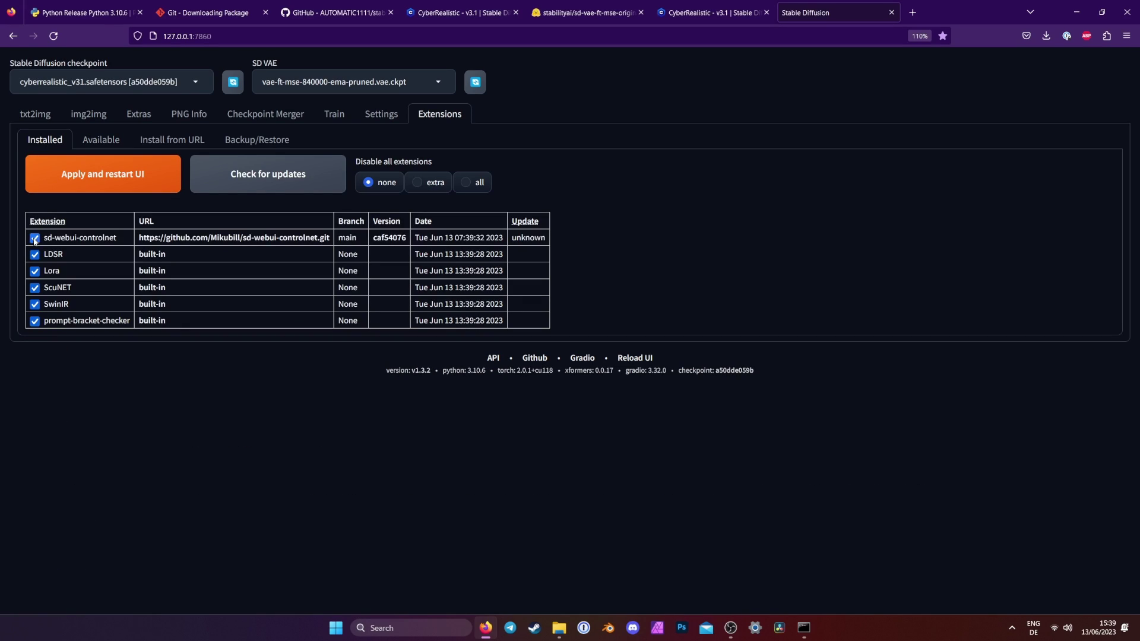
{"action": "left_click", "coordinate": [100, 191]}
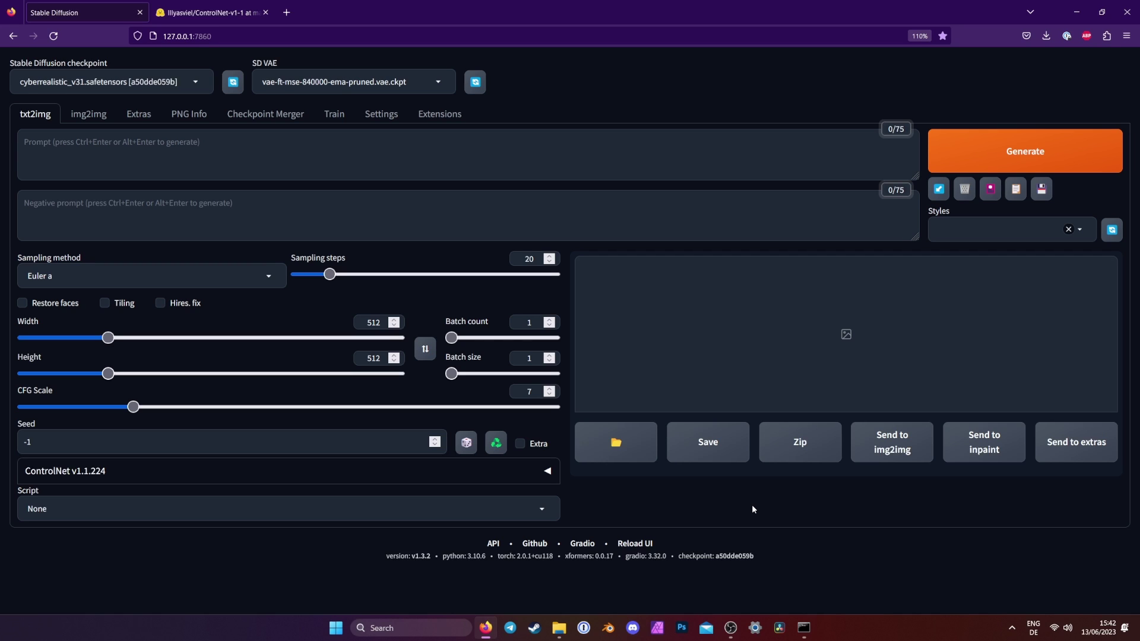
Switch to the ControlNet-v1-1 page and scroll through its model files
{"action": "left_click", "coordinate": [238, 12]}
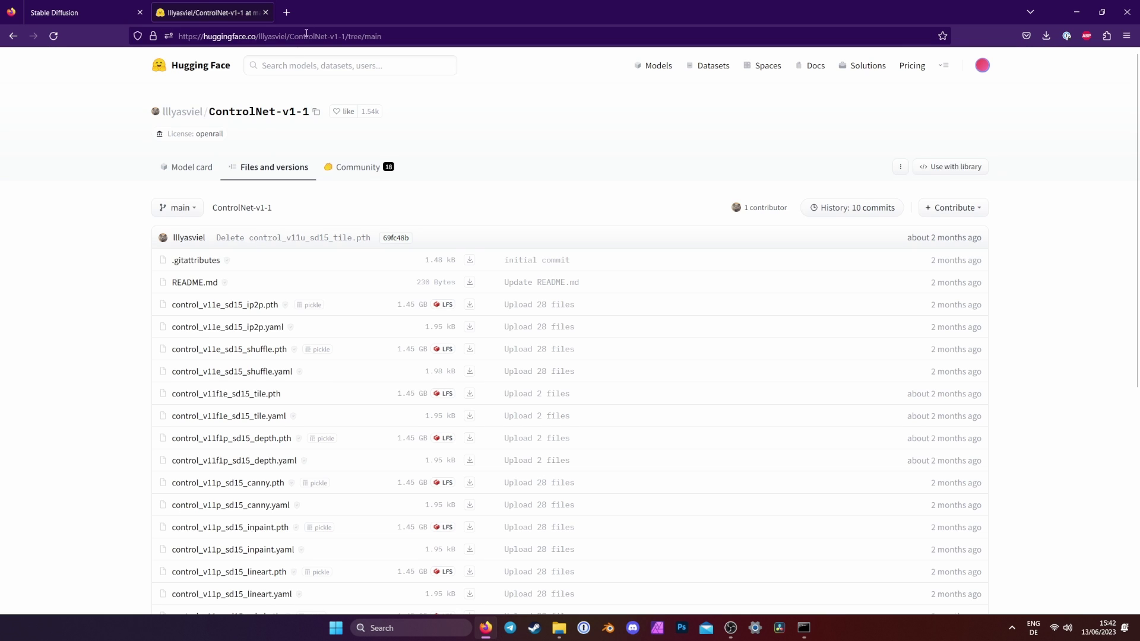
{"action": "scroll", "coordinate": [99, 411], "scroll_direction": "down", "scroll_amount": 3}
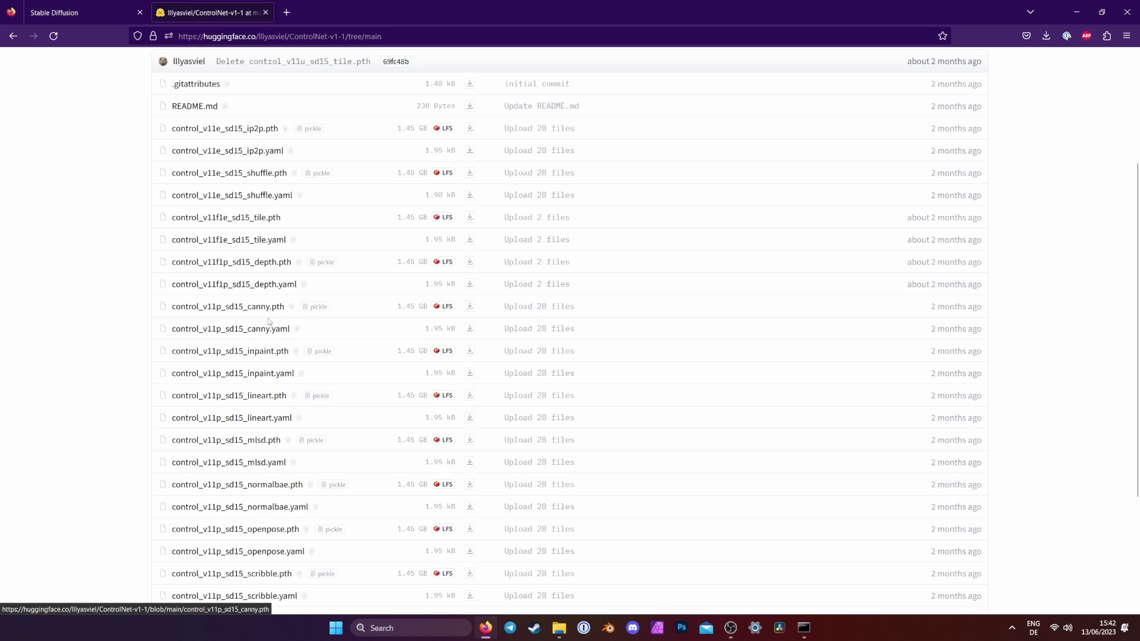
{"action": "scroll", "coordinate": [261, 321], "scroll_direction": "down", "scroll_amount": 3}
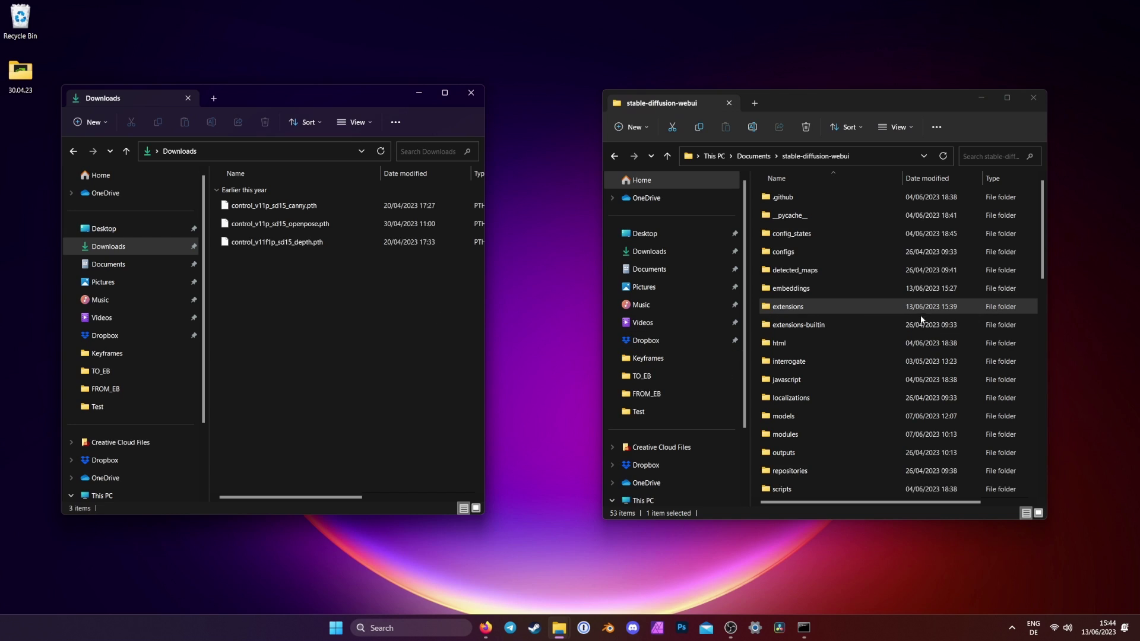
Open extensions > sd-webui-controlnet > models, drag in the three downloaded .pth files, and return to the browser
{"action": "double_click", "coordinate": [863, 313]}
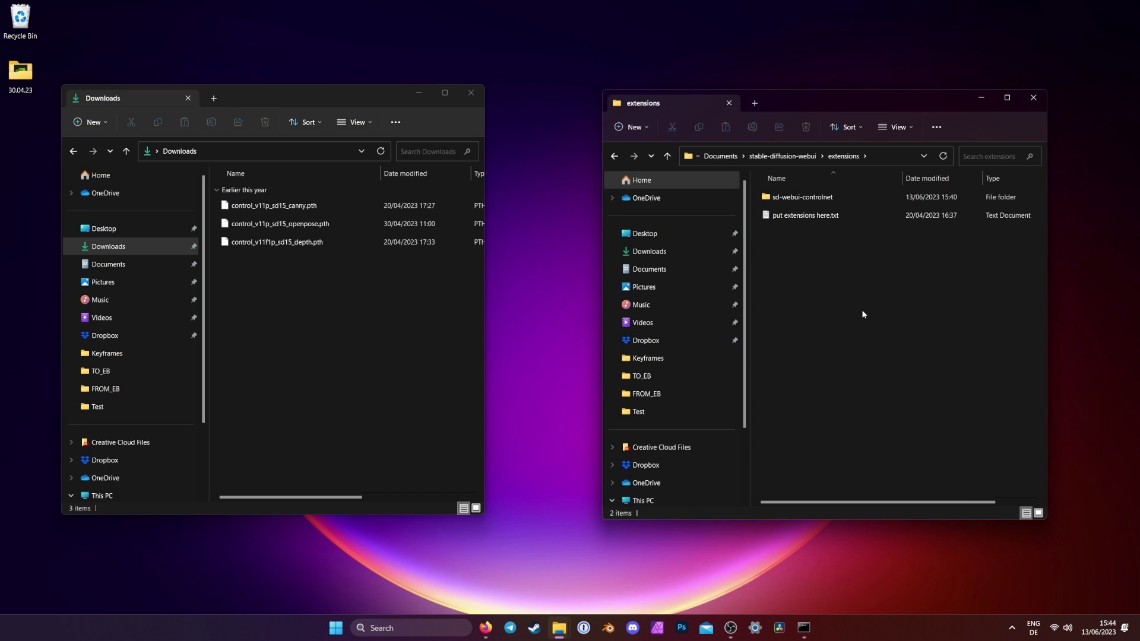
{"action": "double_click", "coordinate": [837, 198]}
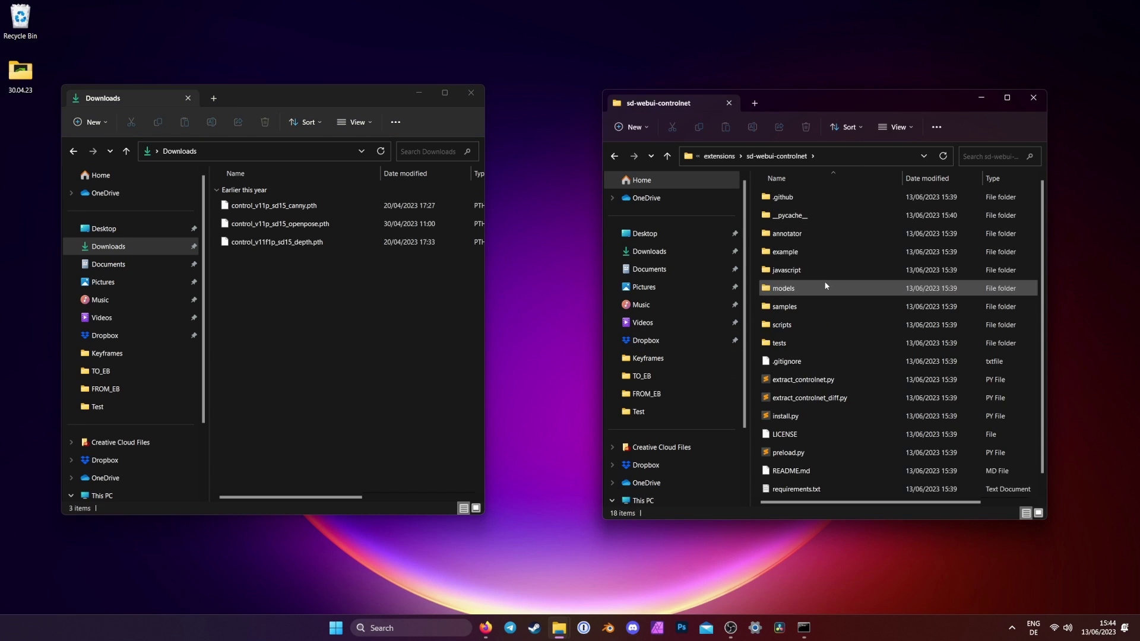
{"action": "double_click", "coordinate": [819, 288]}
{"action": "scroll", "coordinate": [819, 288], "scroll_direction": "down", "scroll_amount": 2}
{"action": "left_click_drag", "start_coordinate": [291, 310], "coordinate": [802, 190]}
{"action": "key", "text": "alt+Tab"}
Expand ControlNet, refresh its model list, and enable Unit 0 with the Depth control type
{"action": "left_click", "coordinate": [515, 477]}
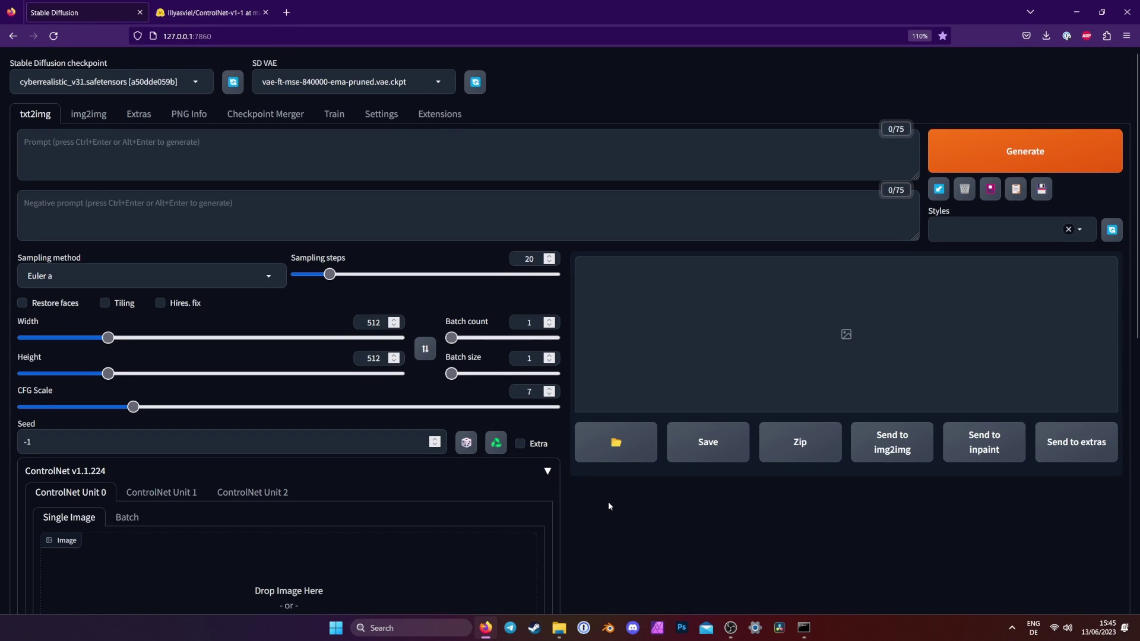
{"action": "scroll", "coordinate": [608, 501], "scroll_direction": "down", "scroll_amount": 5}
{"action": "scroll", "coordinate": [610, 502], "scroll_direction": "down", "scroll_amount": 1}
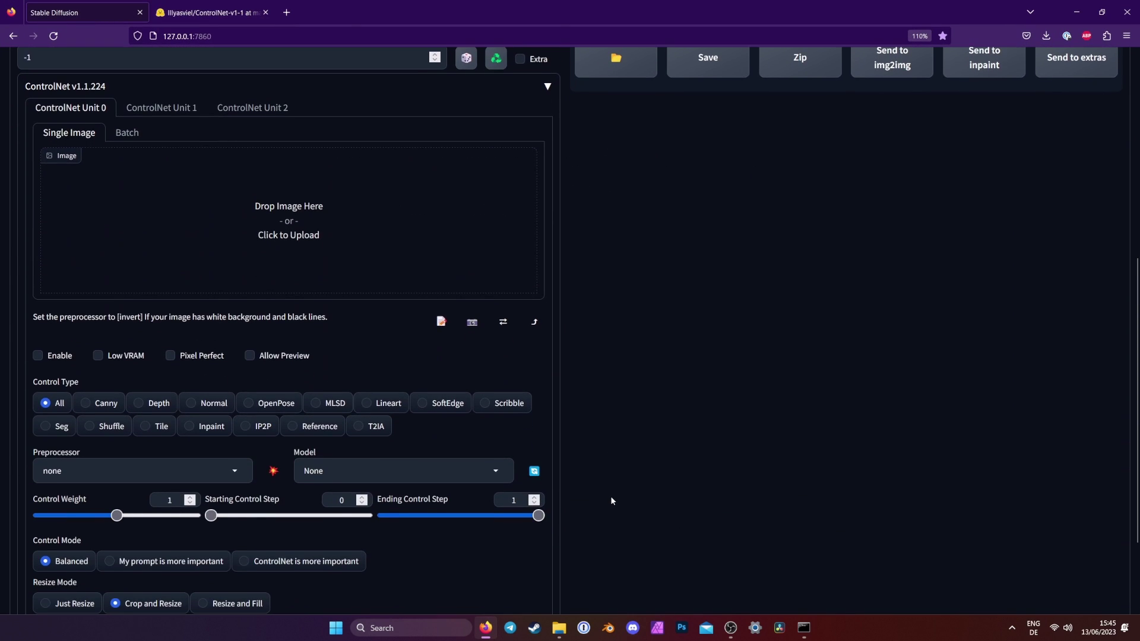
{"action": "left_click", "coordinate": [534, 471]}
{"action": "left_click", "coordinate": [504, 469]}
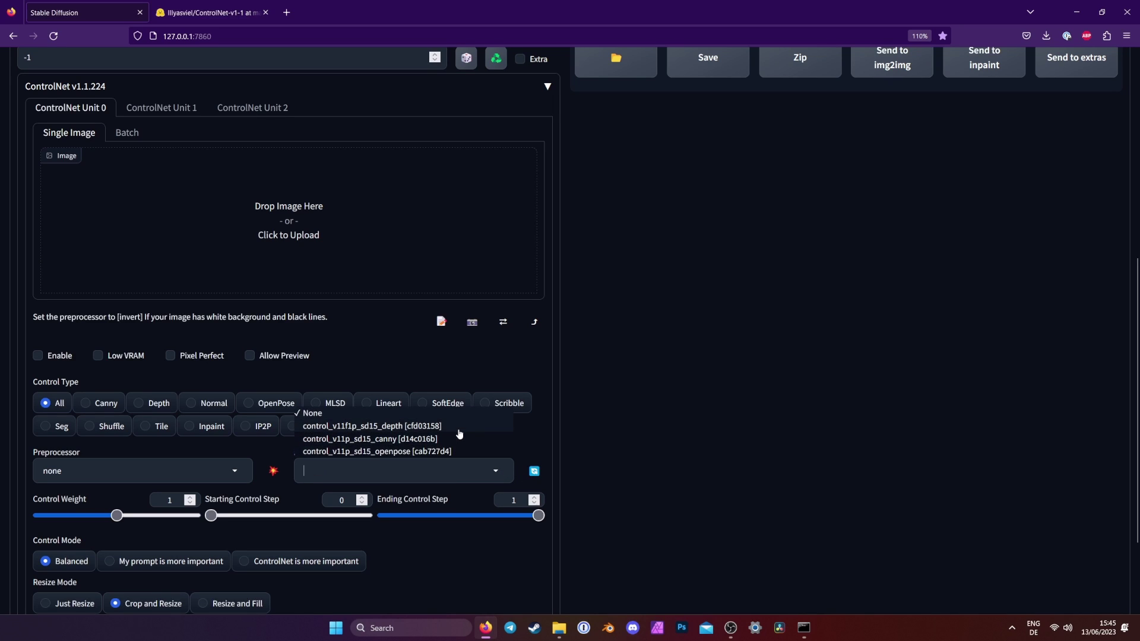
{"action": "left_click", "coordinate": [624, 407]}
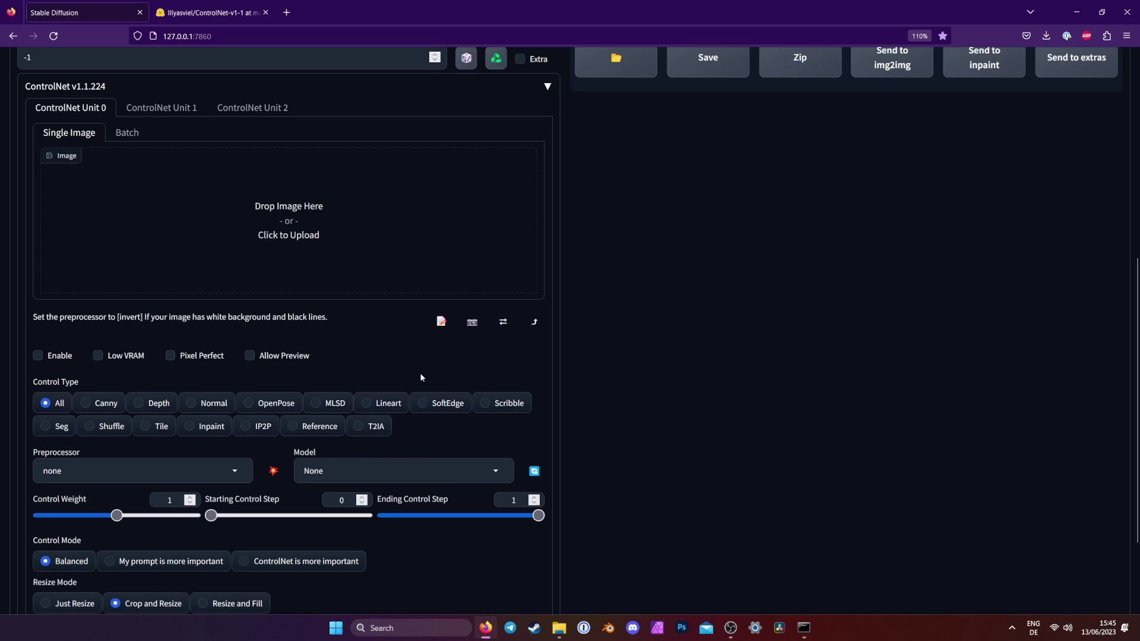
{"action": "left_click", "coordinate": [53, 358]}
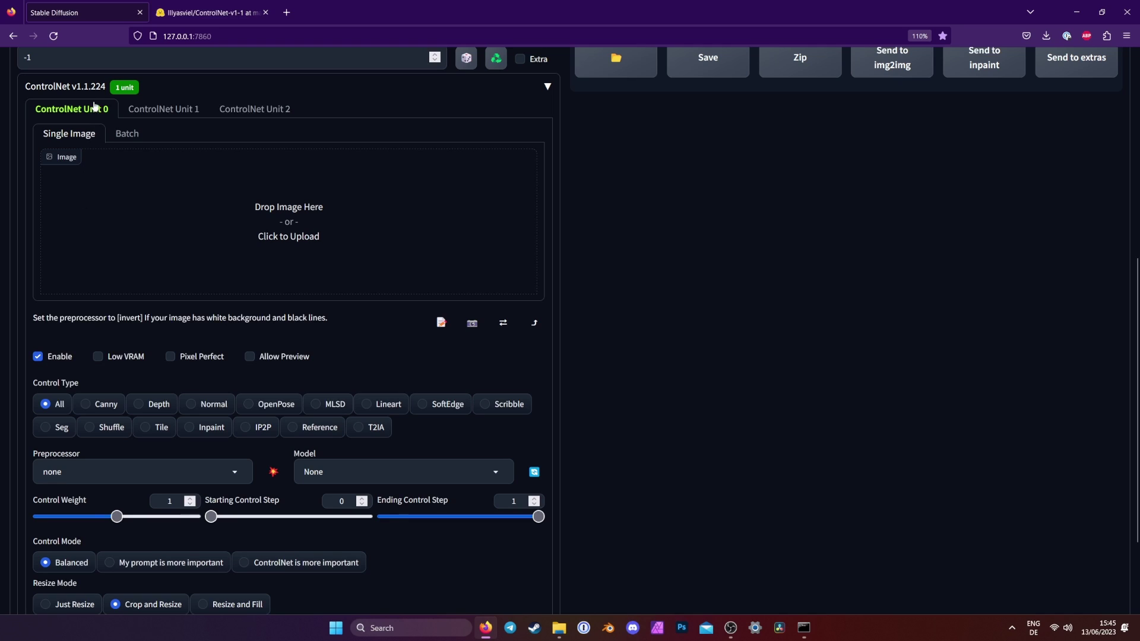
{"action": "left_click", "coordinate": [158, 408]}
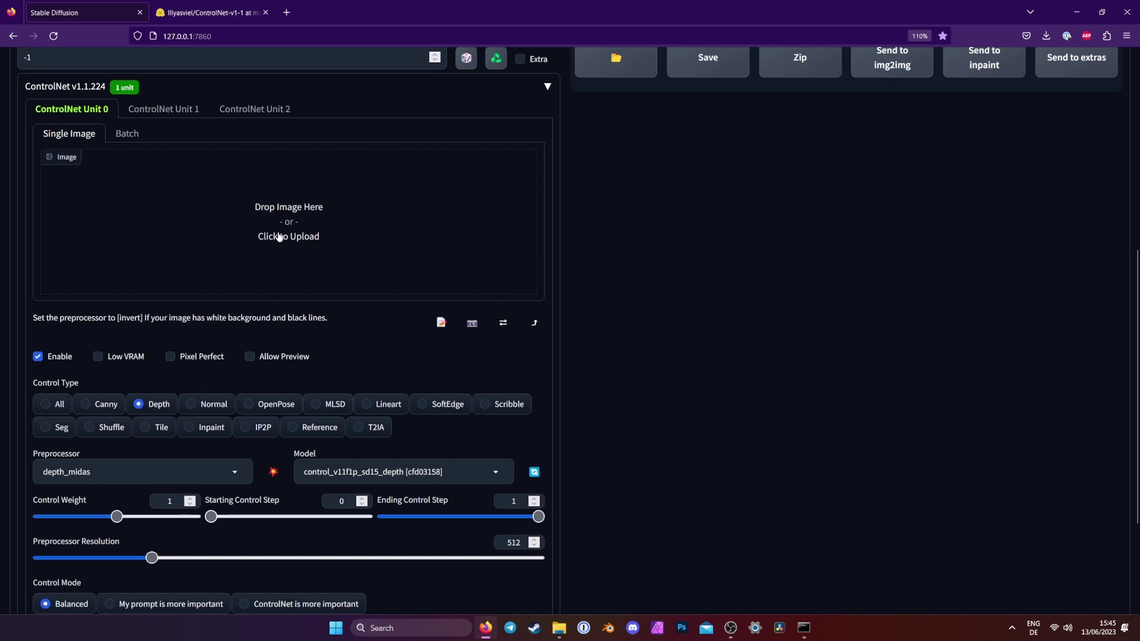
Download the Pexels house photo at Small 640×512, then return to the Stable Diffusion tab
{"action": "left_click", "coordinate": [286, 12]}
{"action": "type", "text": "pex"}
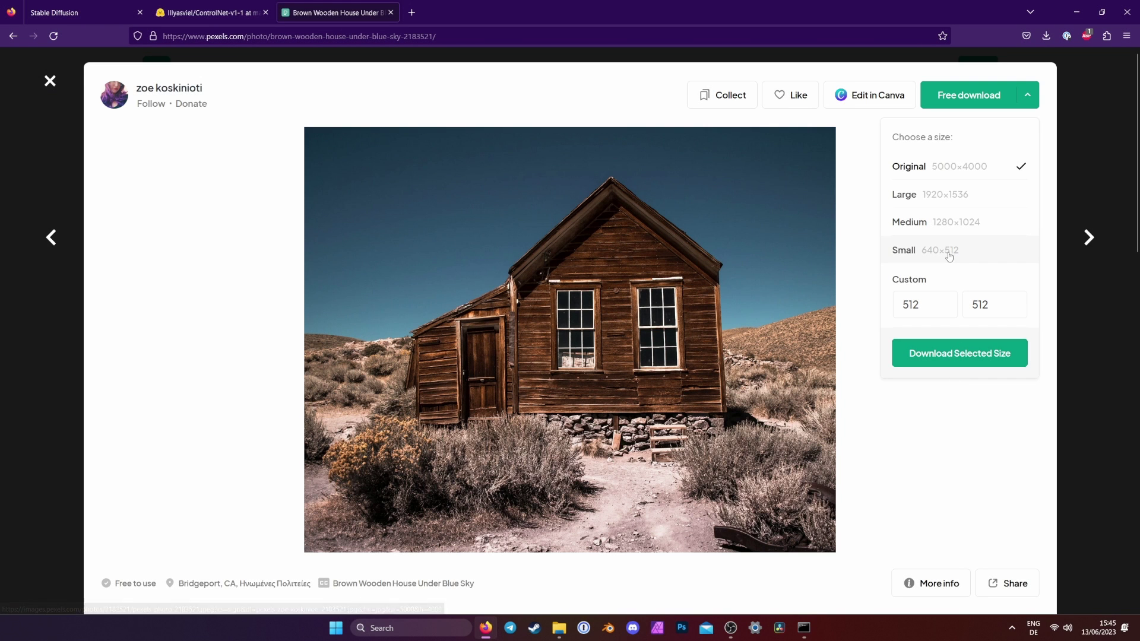
{"action": "left_click", "coordinate": [948, 255]}
{"action": "left_click", "coordinate": [961, 355]}
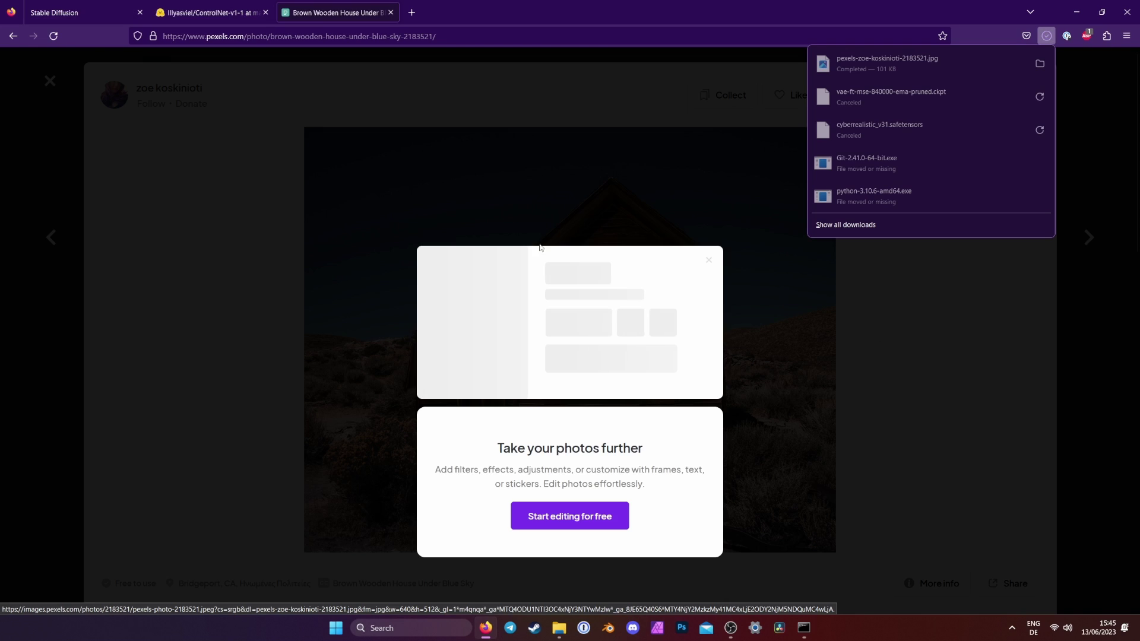
{"action": "left_click", "coordinate": [79, 19]}
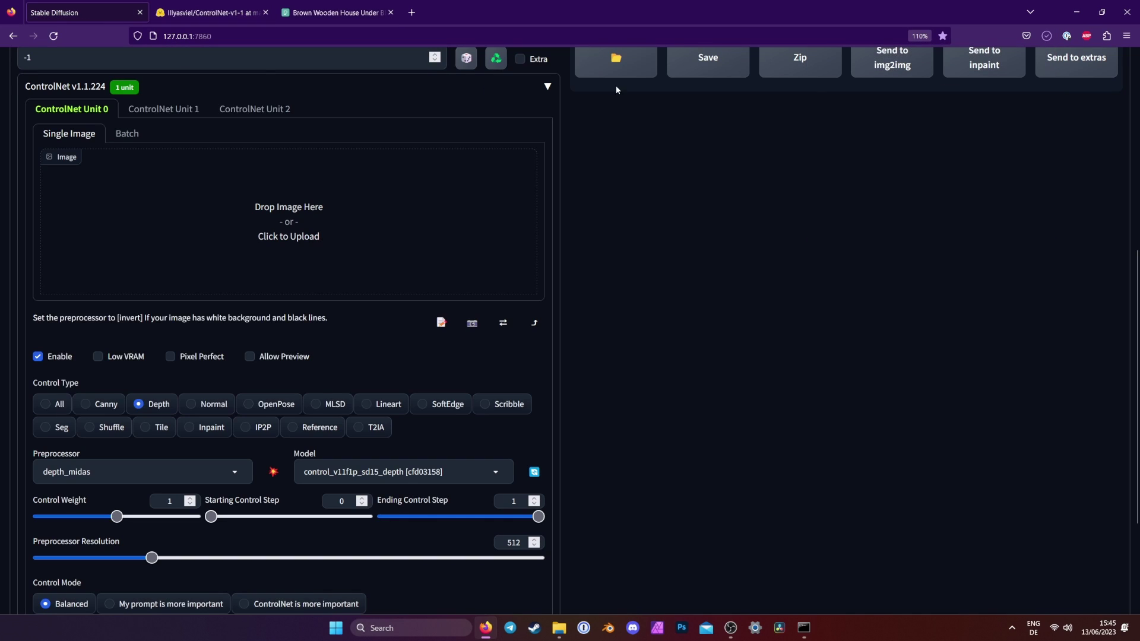
Drop the downloaded wooden house jpg into ControlNet Unit 0 and generate its depth-map preview
{"action": "left_click", "coordinate": [1045, 36]}
{"action": "left_click_drag", "start_coordinate": [887, 62], "coordinate": [299, 281]}
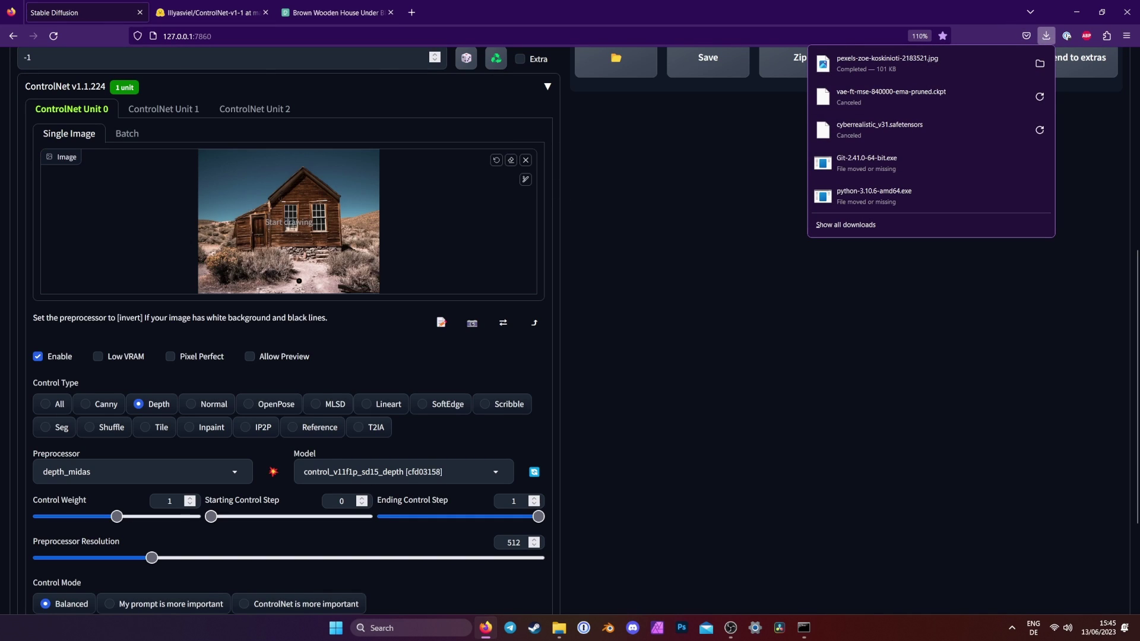
{"action": "left_click", "coordinate": [271, 358]}
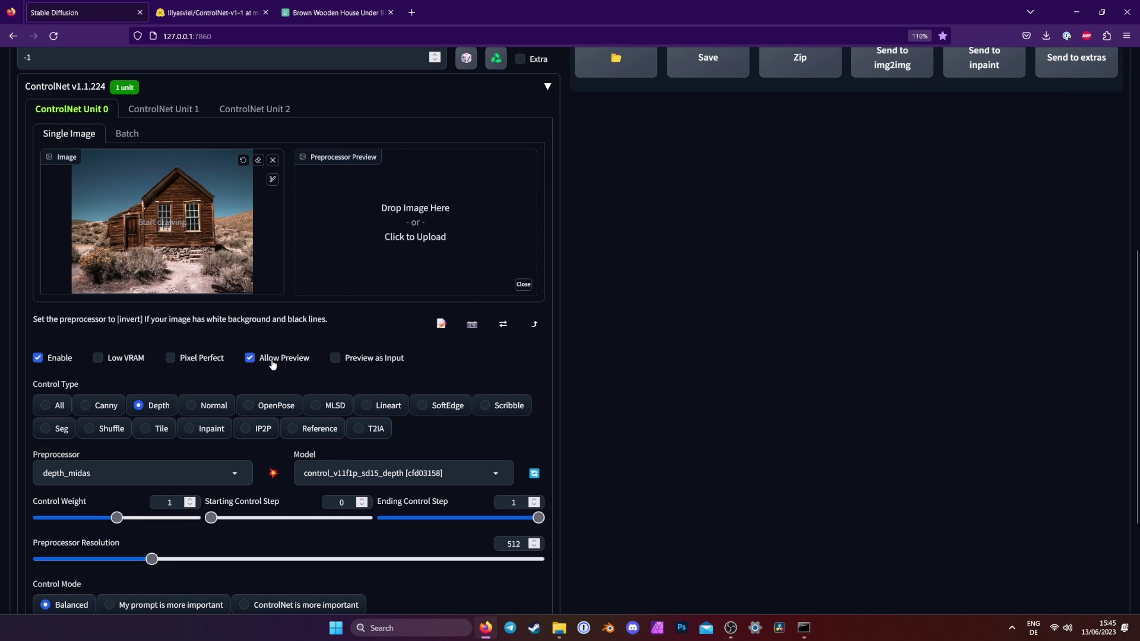
{"action": "left_click", "coordinate": [273, 477]}
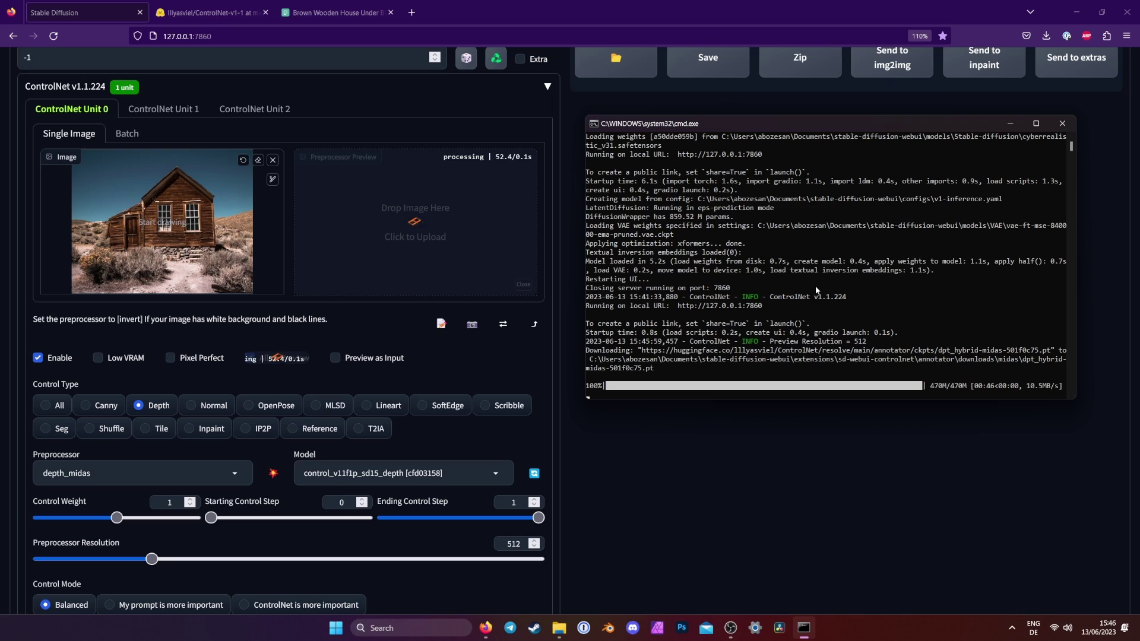
{"action": "left_click", "coordinate": [412, 223]}
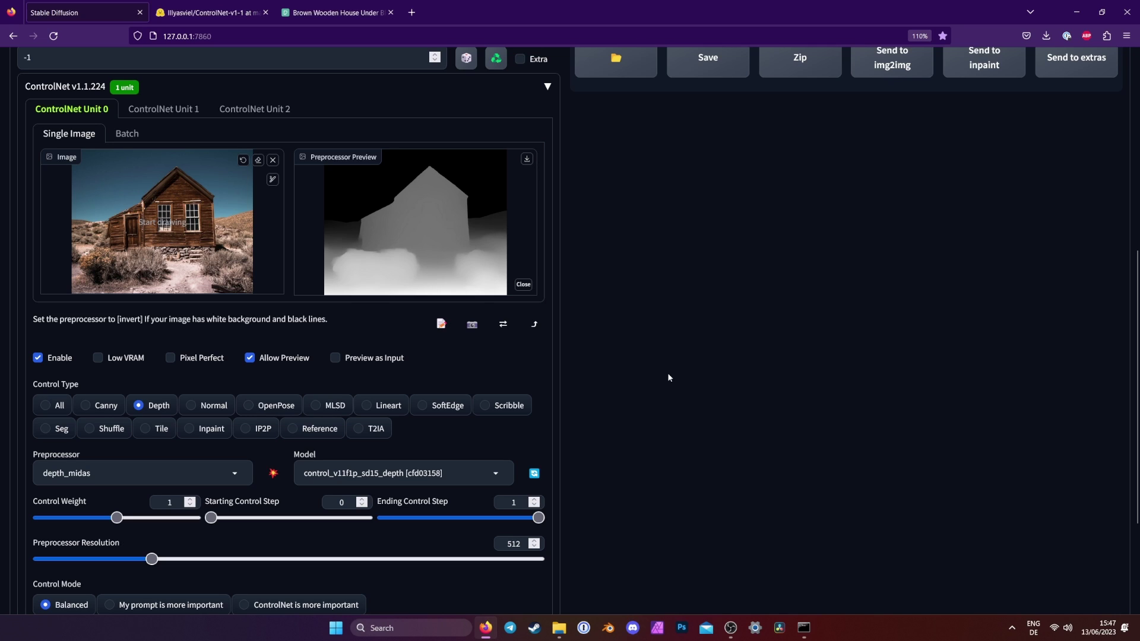
Enter the prompt 'a house in the rainforest' and choose the DPM++ 2M Karras sampler
{"action": "scroll", "coordinate": [682, 392], "scroll_direction": "up", "scroll_amount": 6}
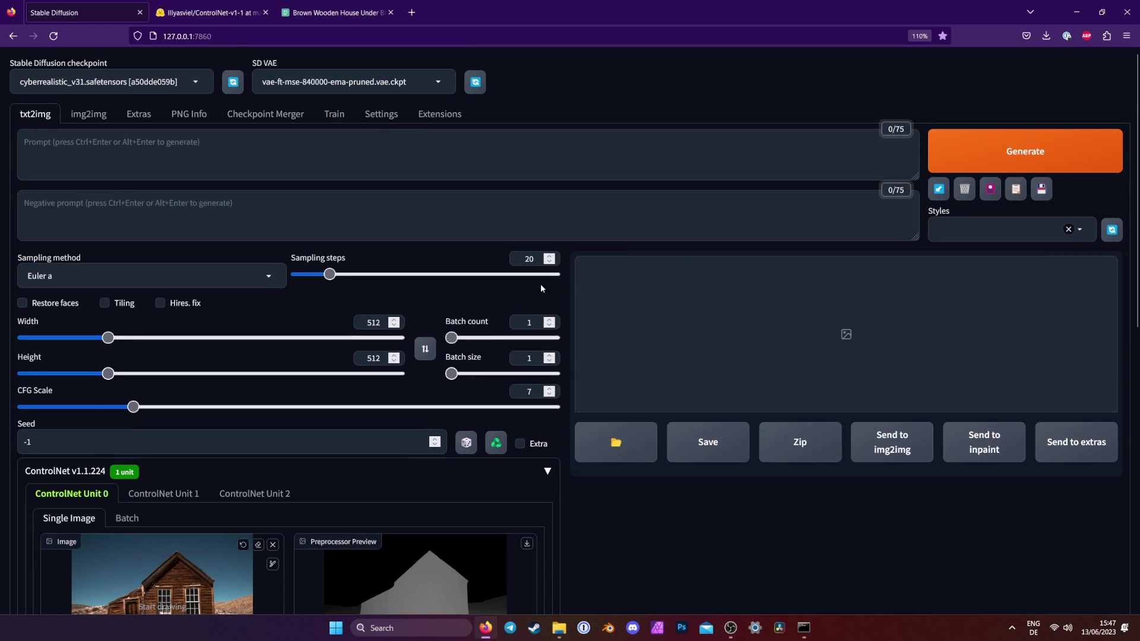
{"action": "left_click", "coordinate": [364, 156]}
{"action": "type", "text": "a house in the rainforest"}
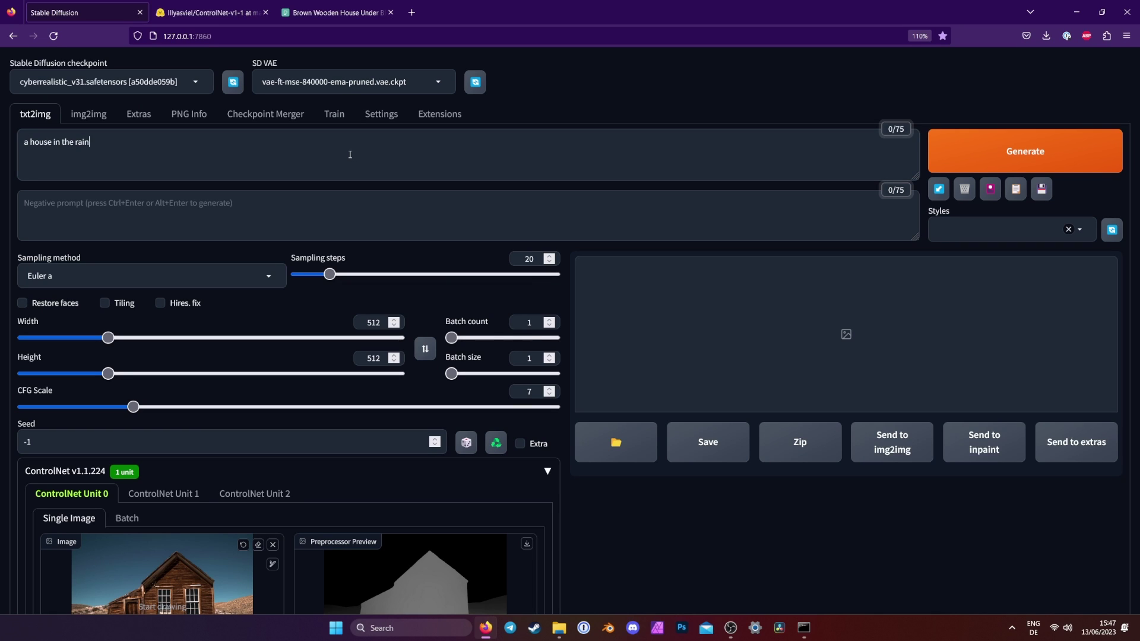
{"action": "left_click", "coordinate": [249, 275]}
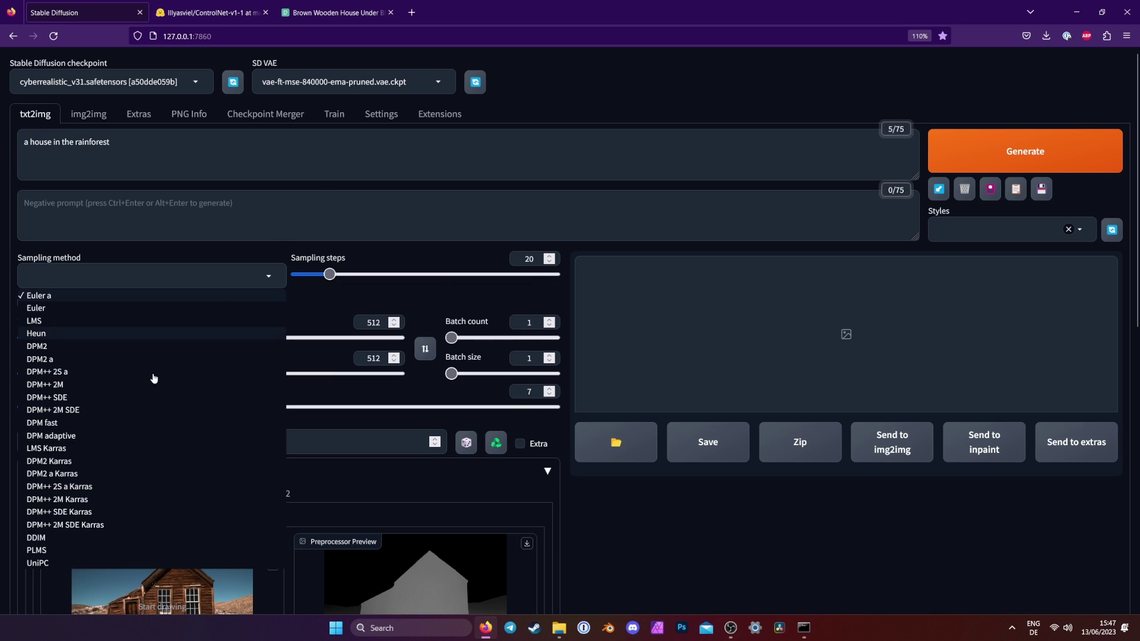
{"action": "left_click", "coordinate": [127, 498]}
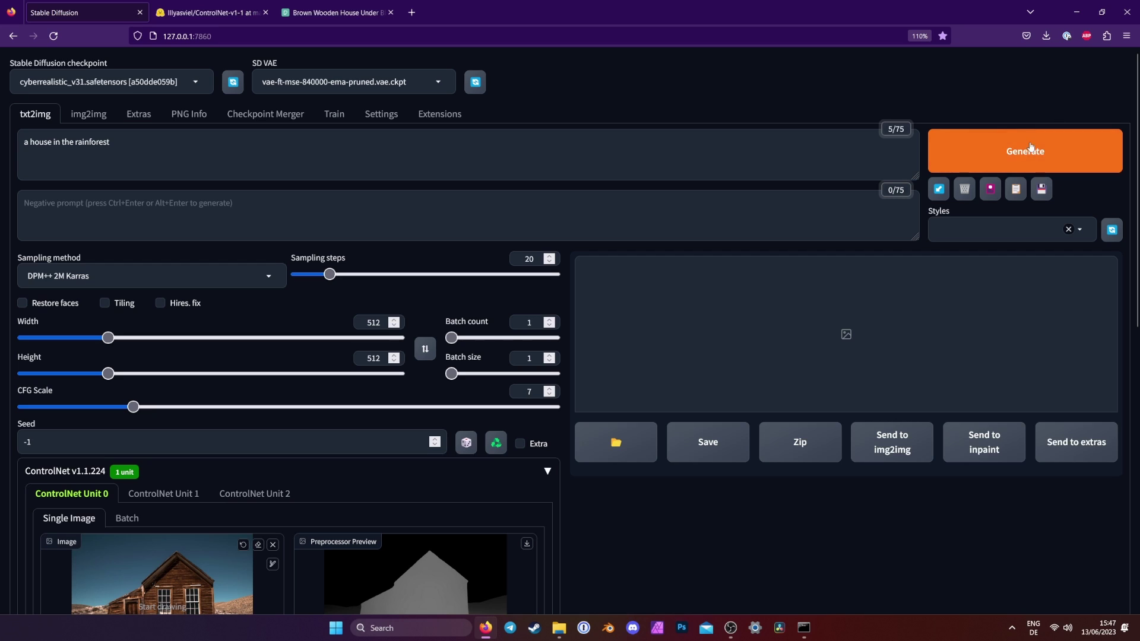
Generate the rainforest house image and view the first result enlarged
{"action": "left_click", "coordinate": [1008, 152]}
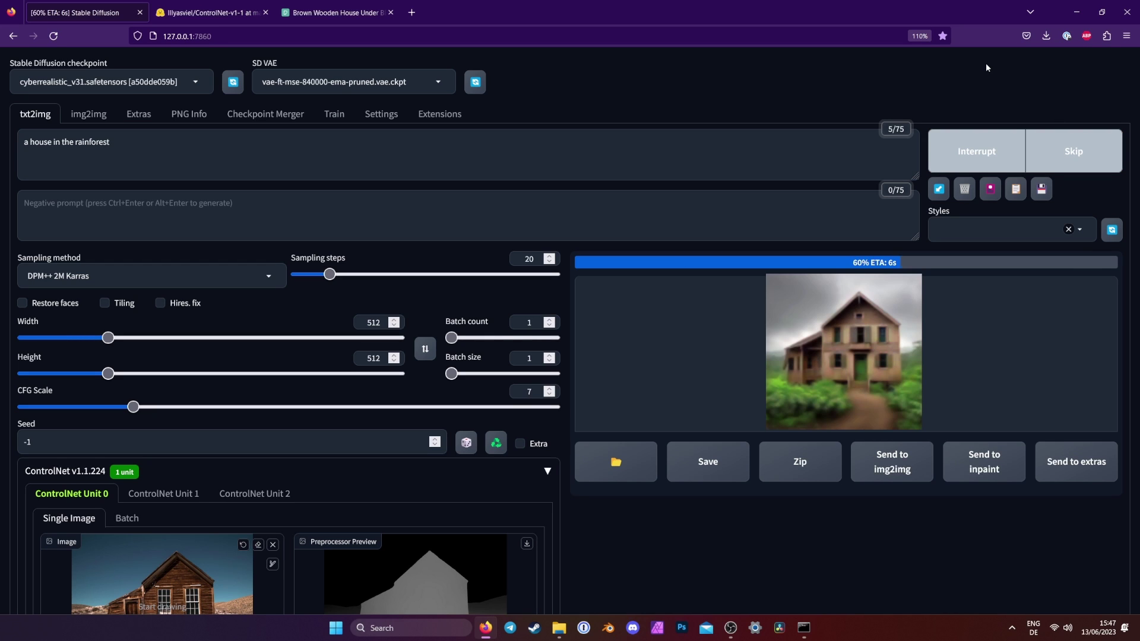
{"action": "scroll", "coordinate": [920, 395], "scroll_direction": "down", "scroll_amount": 3}
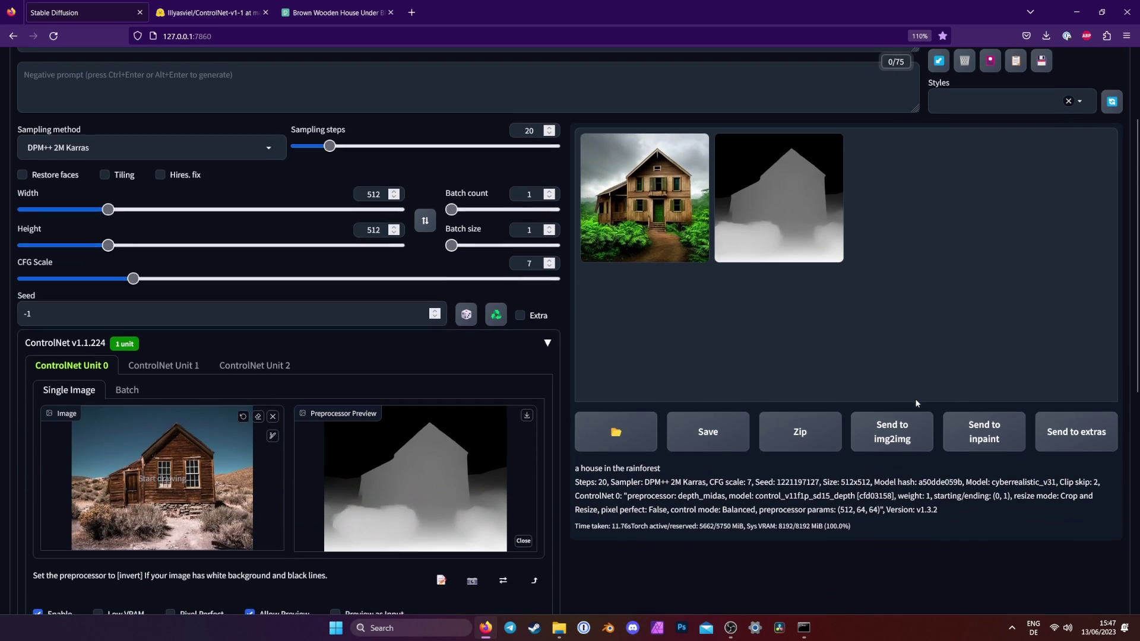
{"action": "scroll", "coordinate": [742, 303], "scroll_direction": "up", "scroll_amount": 1}
{"action": "left_click", "coordinate": [686, 235]}
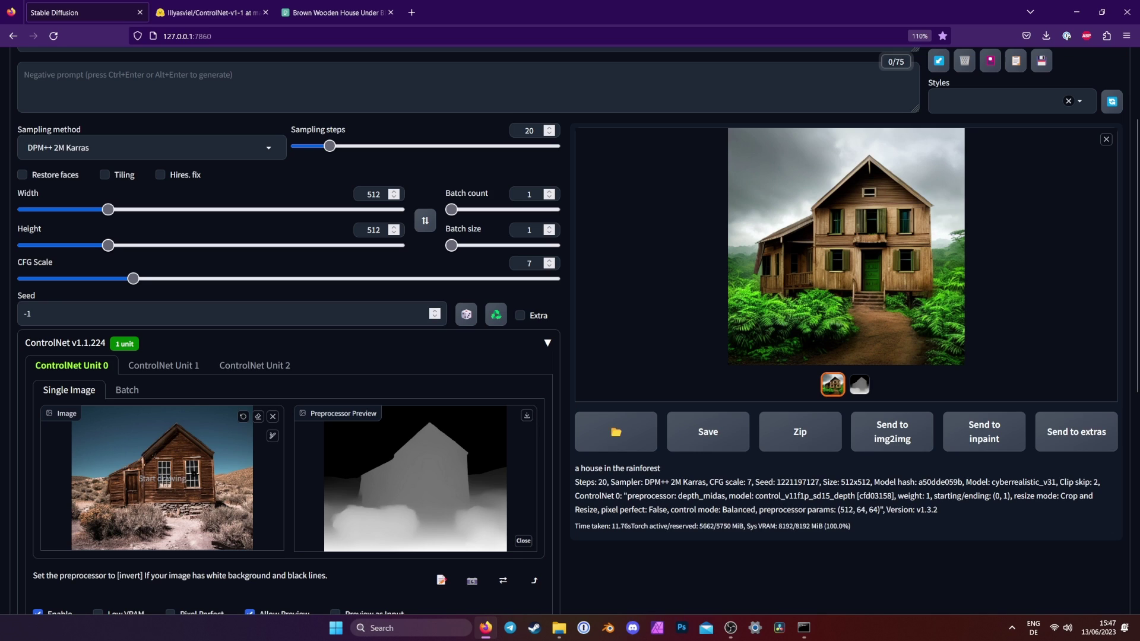
Load the house photo into ControlNet Unit 1, enable it with Canny, and preview the edge map
{"action": "left_click", "coordinate": [189, 366]}
{"action": "scroll", "coordinate": [189, 366], "scroll_direction": "down", "scroll_amount": 4}
{"action": "left_click", "coordinate": [1045, 36]}
{"action": "left_click_drag", "start_coordinate": [887, 63], "coordinate": [364, 242]}
{"action": "left_click", "coordinate": [51, 359]}
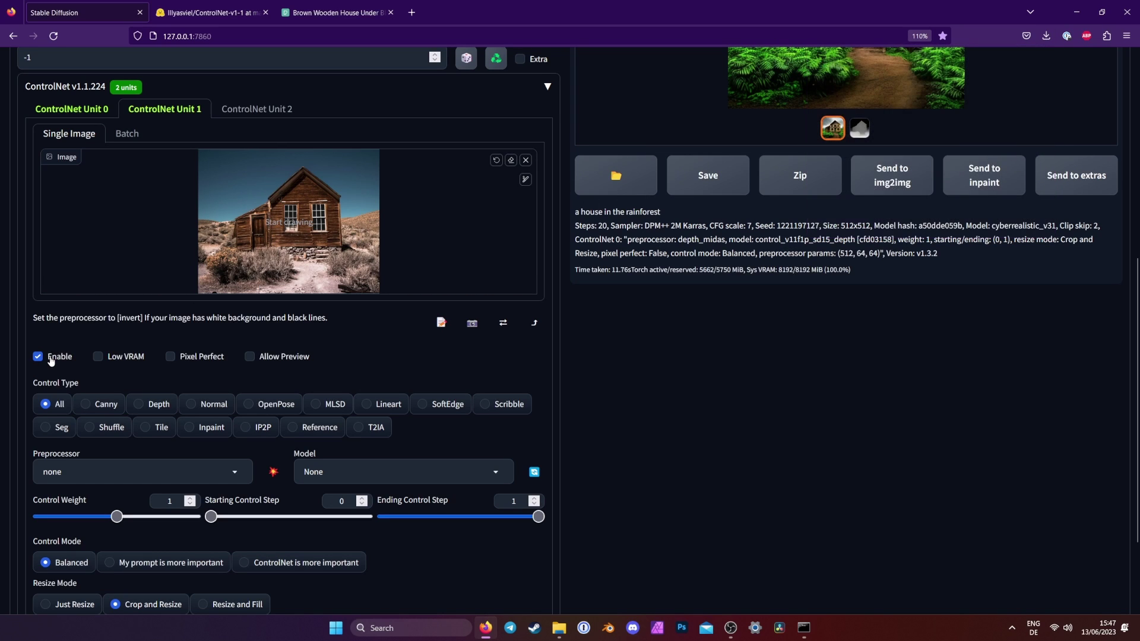
{"action": "left_click", "coordinate": [104, 406]}
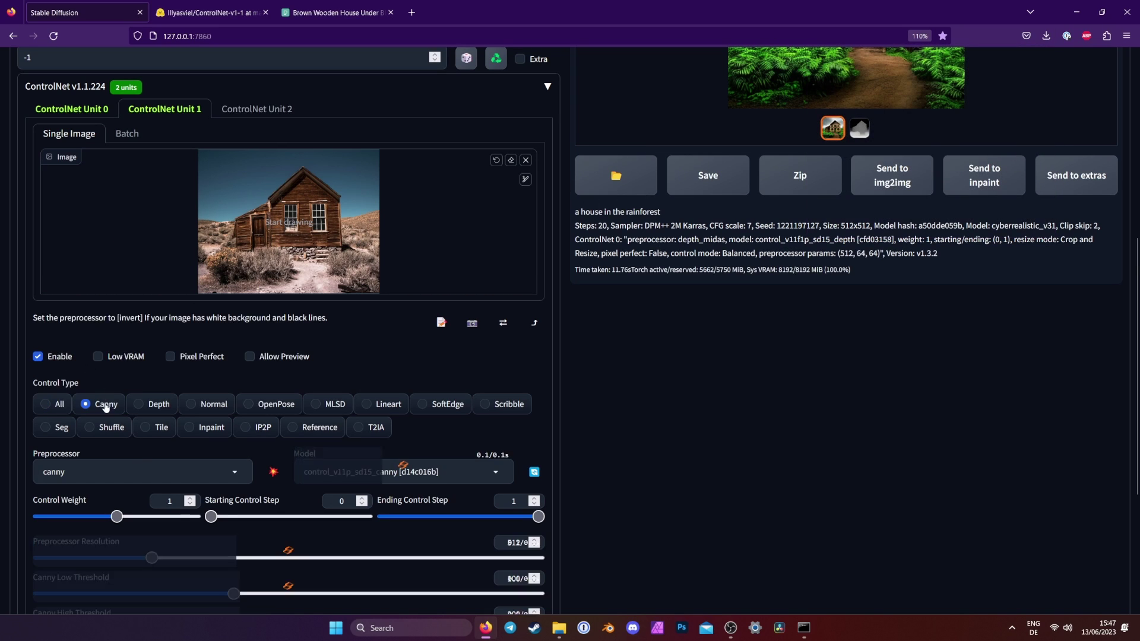
{"action": "left_click", "coordinate": [279, 357]}
{"action": "left_click", "coordinate": [273, 473]}
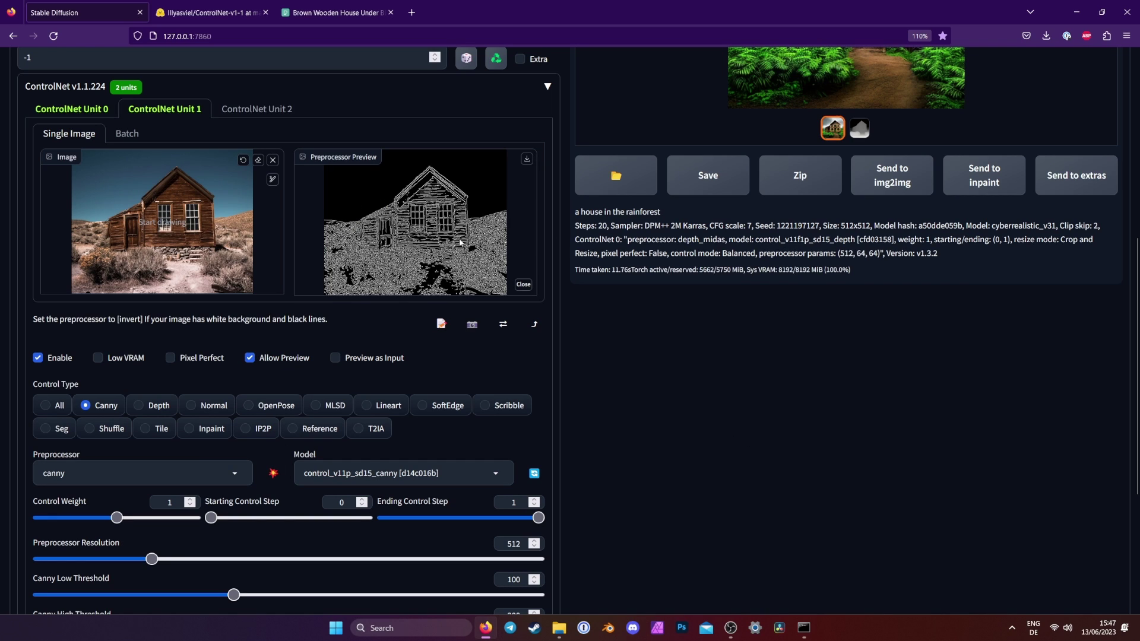
Raise the Canny thresholds to 237 and 253, then generate using both ControlNet units
{"action": "scroll", "coordinate": [579, 457], "scroll_direction": "down", "scroll_amount": 2}
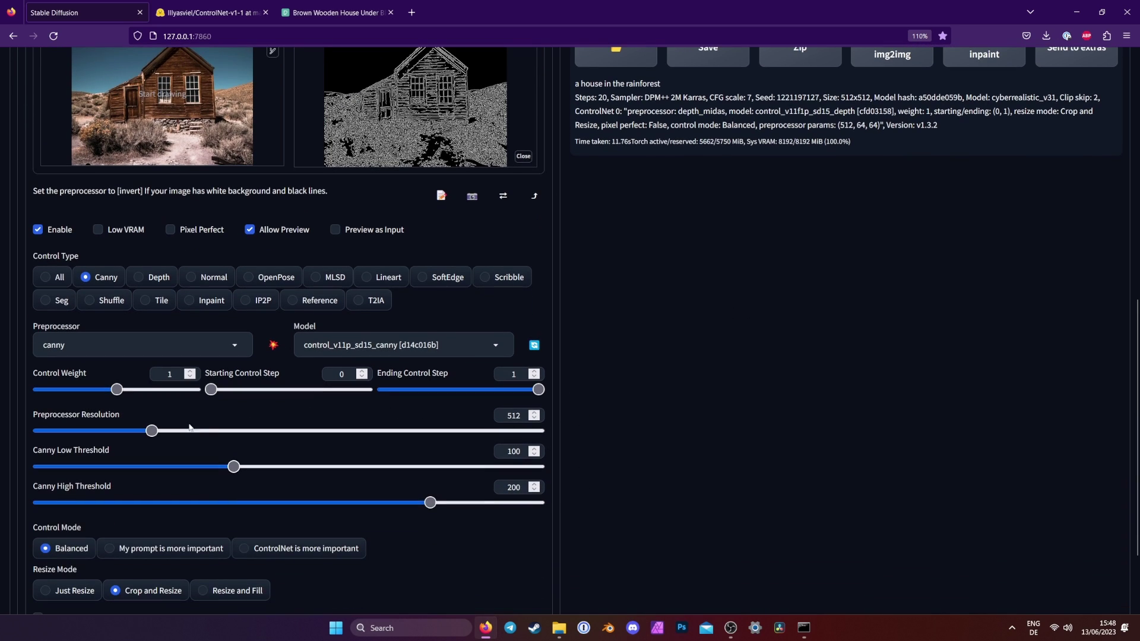
{"action": "left_click_drag", "start_coordinate": [233, 467], "coordinate": [90, 467]}
{"action": "left_click_drag", "start_coordinate": [430, 502], "coordinate": [461, 502]}
{"action": "left_click_drag", "start_coordinate": [89, 467], "coordinate": [454, 467]}
{"action": "scroll", "coordinate": [528, 496], "scroll_direction": "up", "scroll_amount": 1}
{"action": "left_click_drag", "start_coordinate": [454, 530], "coordinate": [527, 496]}
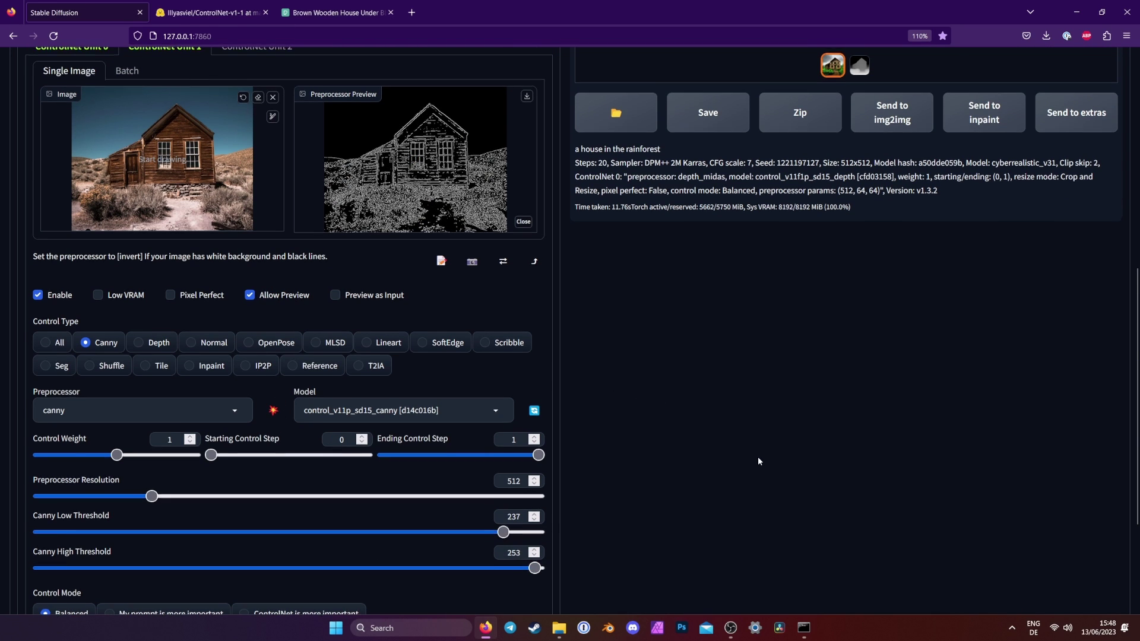
{"action": "scroll", "coordinate": [754, 469], "scroll_direction": "up", "scroll_amount": 6}
{"action": "scroll", "coordinate": [757, 479], "scroll_direction": "up", "scroll_amount": 1}
{"action": "left_click", "coordinate": [1025, 151]}
{"action": "scroll", "coordinate": [714, 497], "scroll_direction": "down", "scroll_amount": 3}
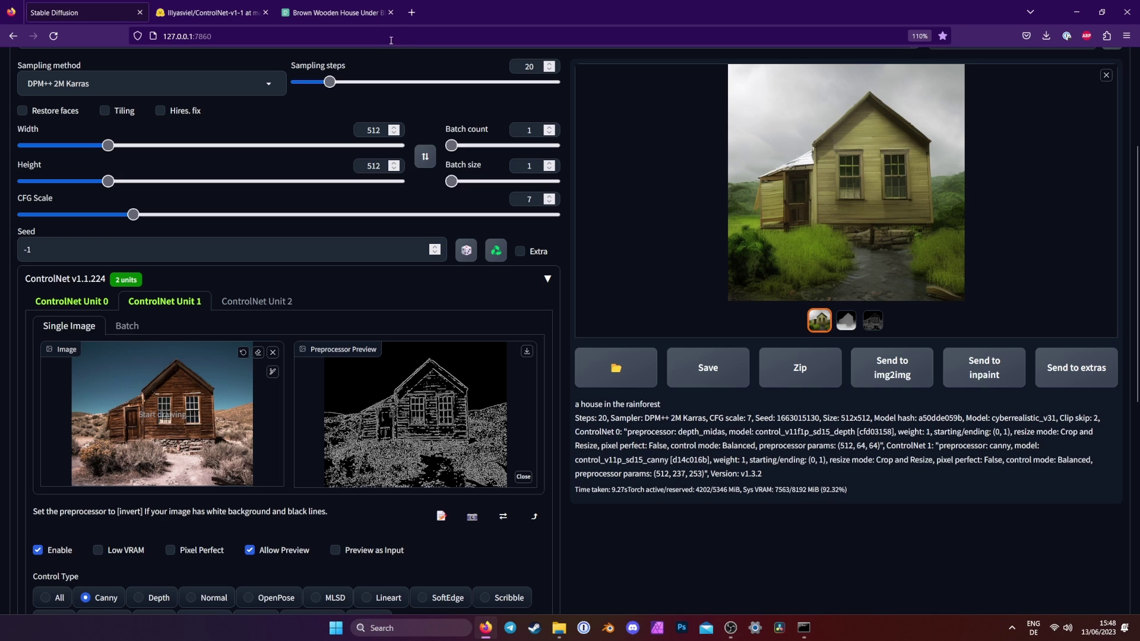
Search Pexels for 'man' and download the photo of the stylish man with headphones
{"action": "left_click", "coordinate": [364, 14]}
{"action": "left_click", "coordinate": [119, 174]}
{"action": "left_click", "coordinate": [59, 166]}
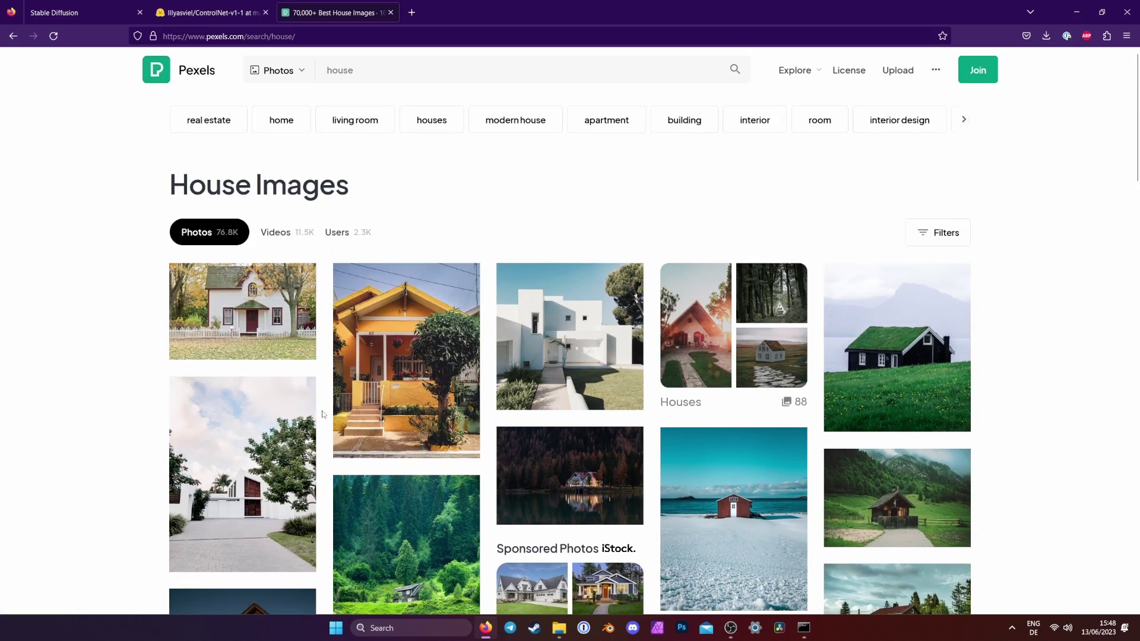
{"action": "left_click", "coordinate": [344, 70]}
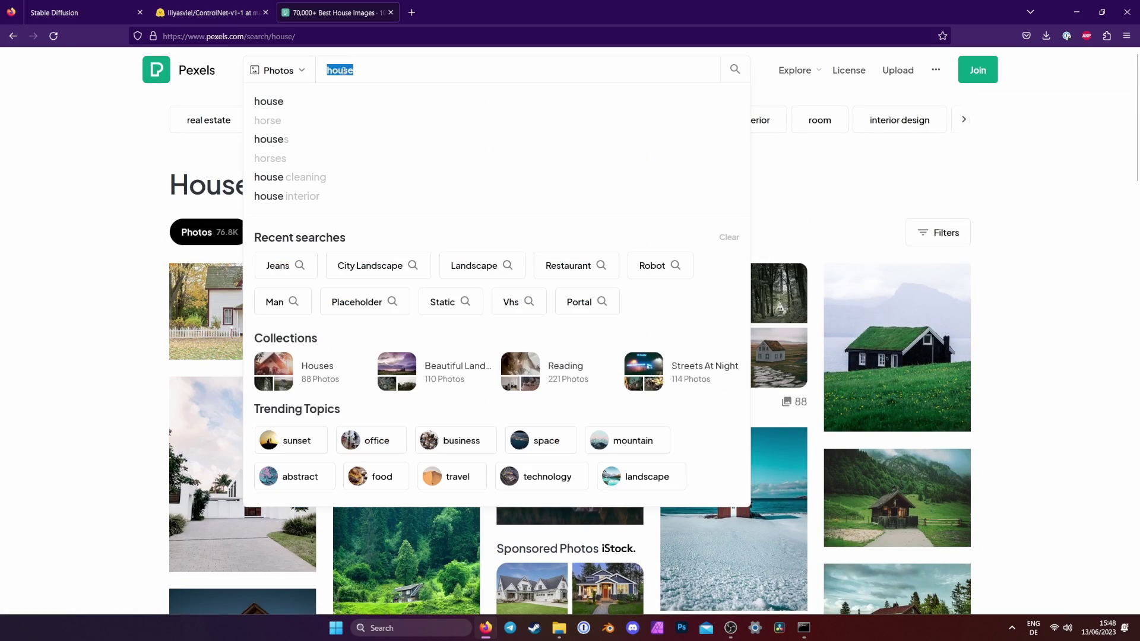
{"action": "type", "text": "man"}
{"action": "key", "text": "Return"}
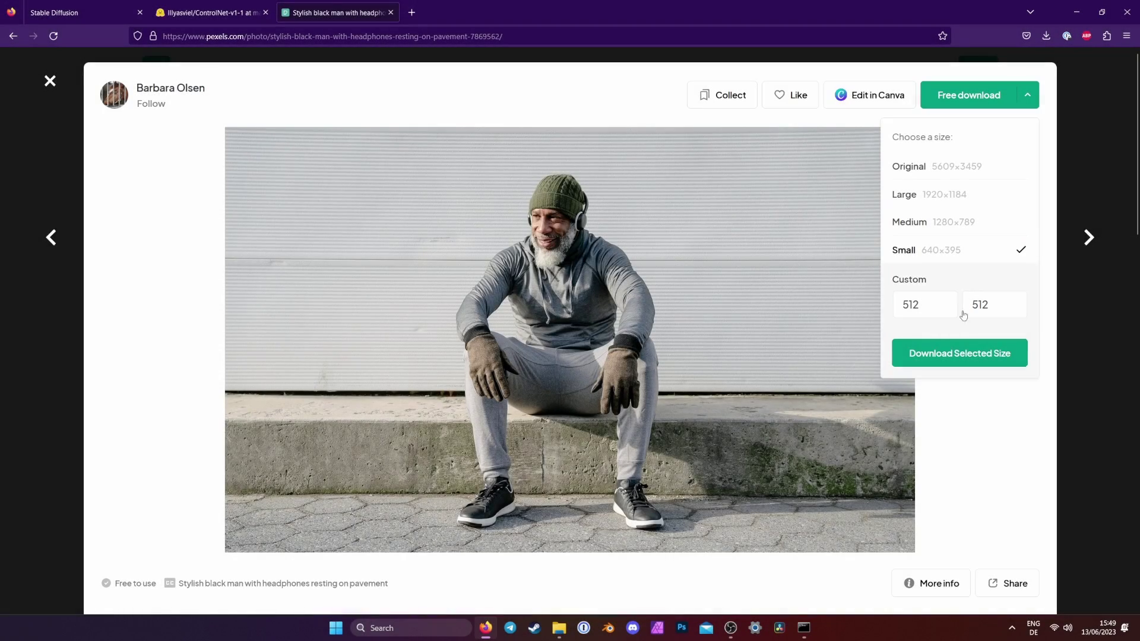
{"action": "left_click", "coordinate": [958, 353]}
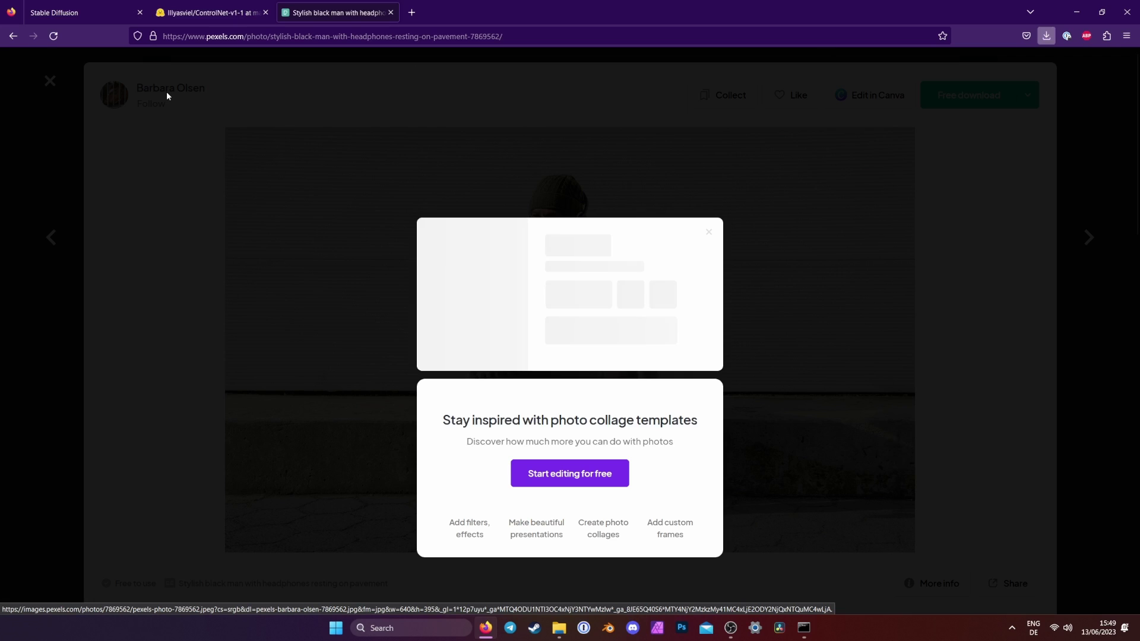
Disable ControlNet Unit 1 and switch to Unit 2
{"action": "left_click", "coordinate": [94, 15]}
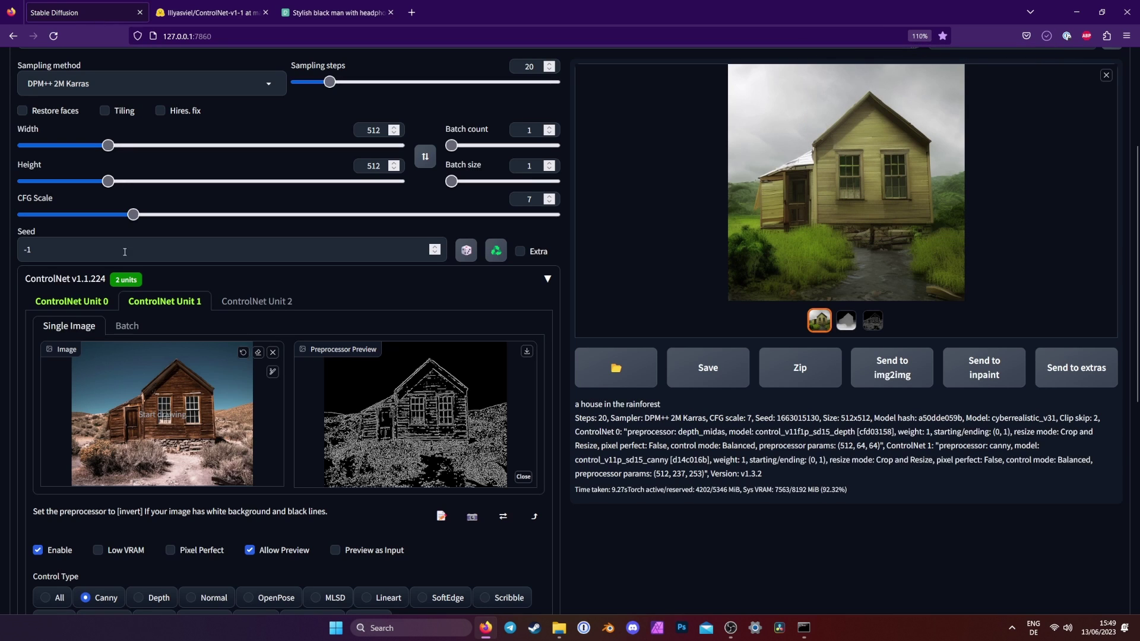
{"action": "scroll", "coordinate": [58, 426], "scroll_direction": "down", "scroll_amount": 1}
{"action": "left_click", "coordinate": [56, 423]}
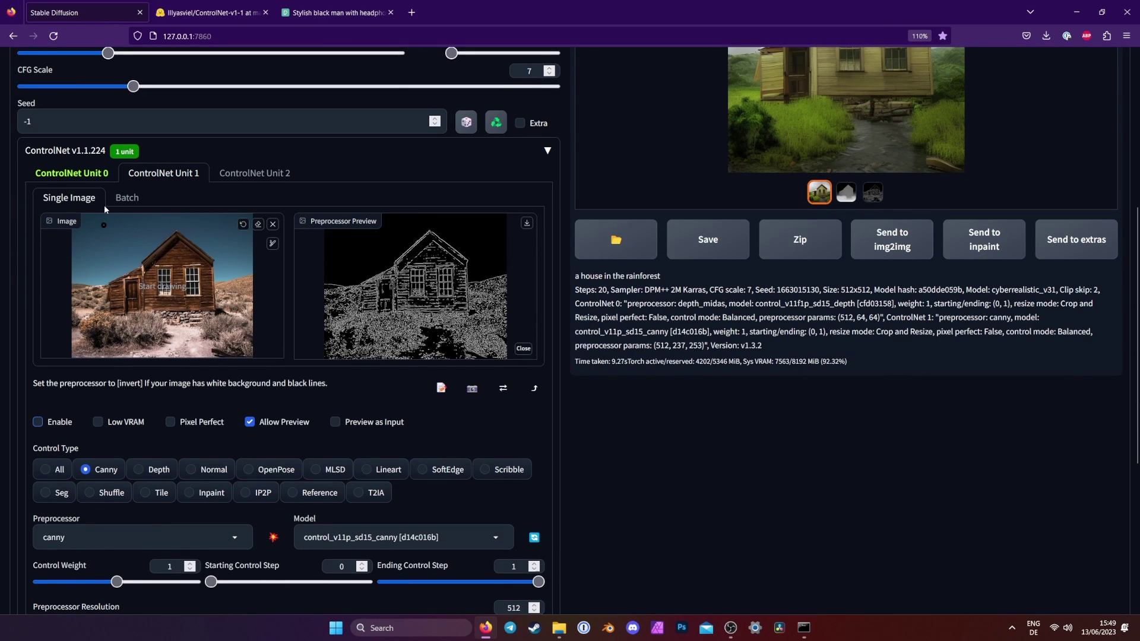
{"action": "left_click", "coordinate": [100, 172]}
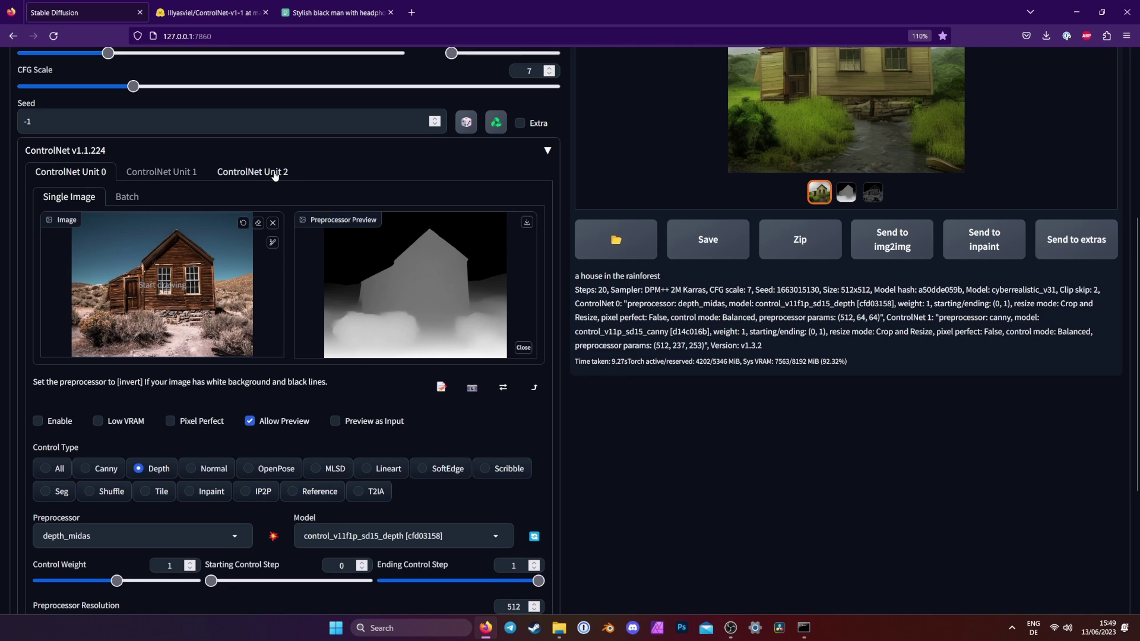
{"action": "left_click", "coordinate": [255, 173]}
Load the man photo into Unit 2, enable it with OpenPose, and preview the detected pose
{"action": "left_click", "coordinate": [1046, 35]}
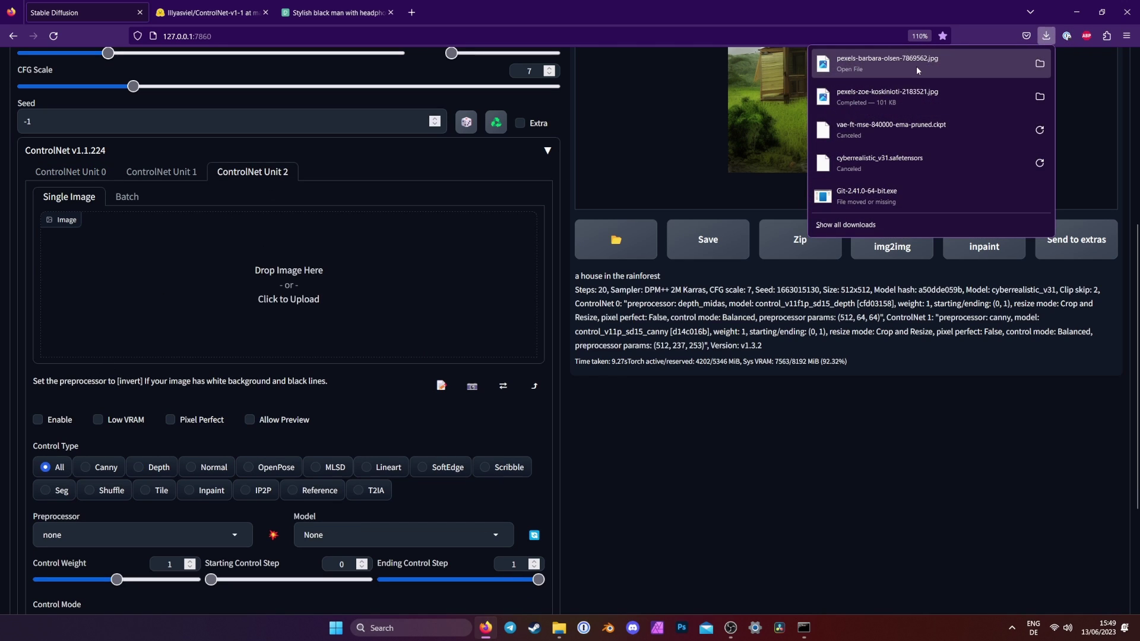
{"action": "left_click_drag", "start_coordinate": [885, 62], "coordinate": [288, 284]}
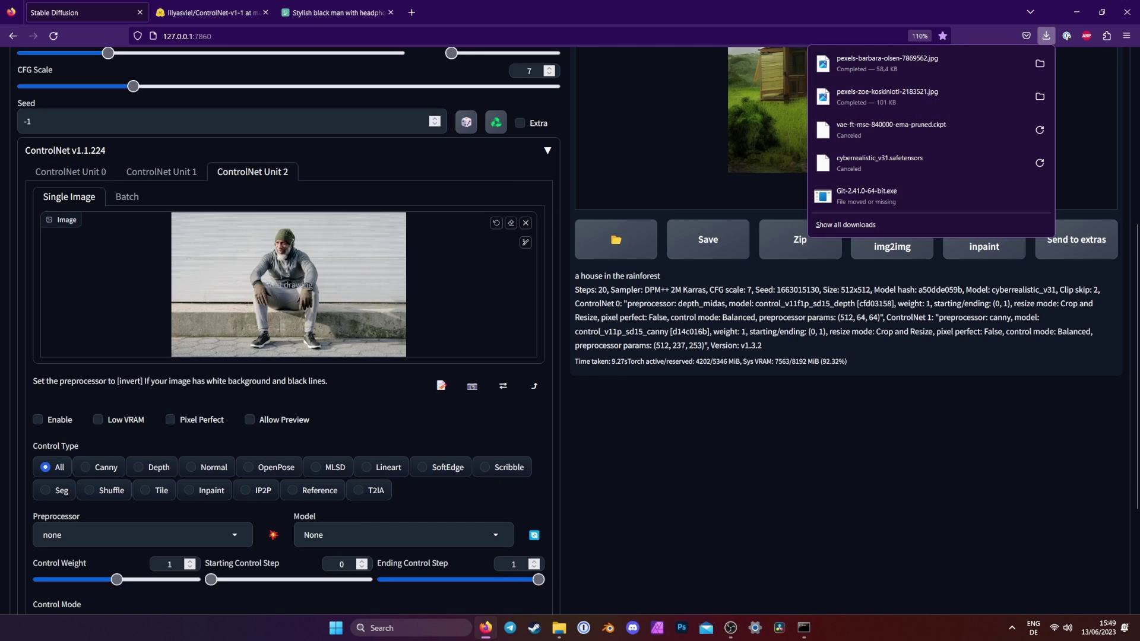
{"action": "left_click", "coordinate": [49, 426]}
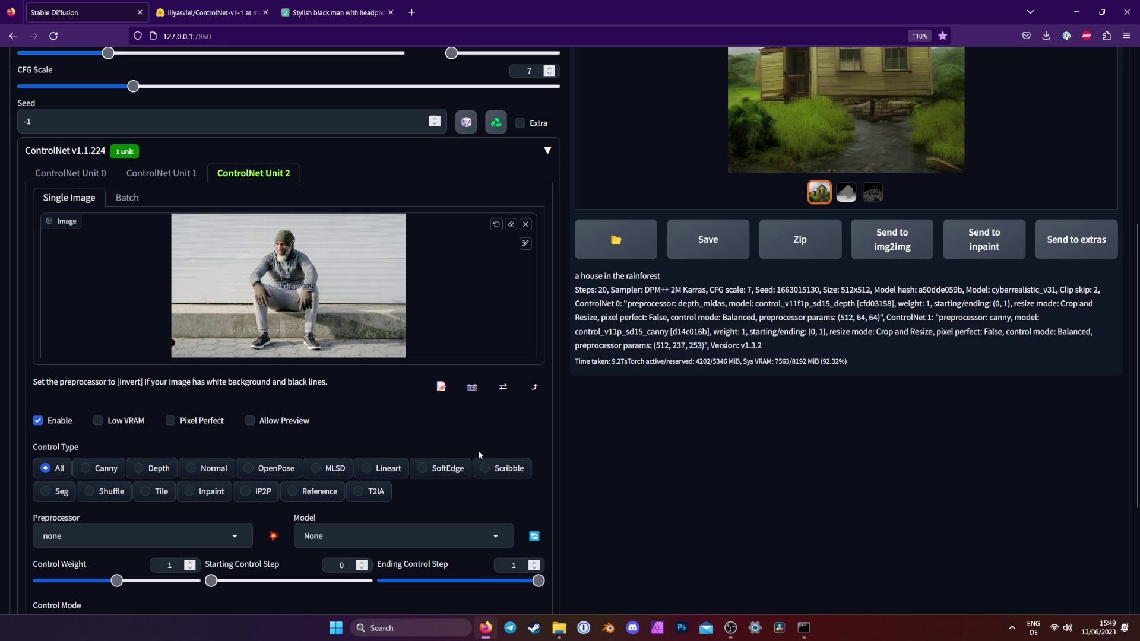
{"action": "left_click", "coordinate": [252, 467]}
{"action": "scroll", "coordinate": [702, 471], "scroll_direction": "down", "scroll_amount": 2}
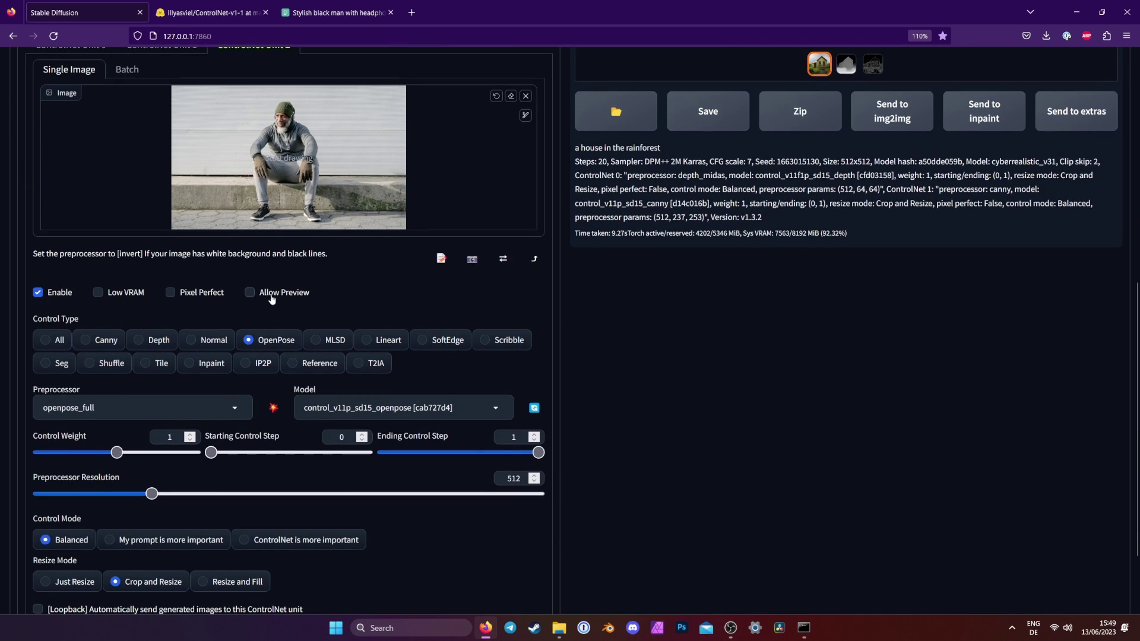
{"action": "left_click", "coordinate": [272, 294]}
{"action": "left_click", "coordinate": [274, 410]}
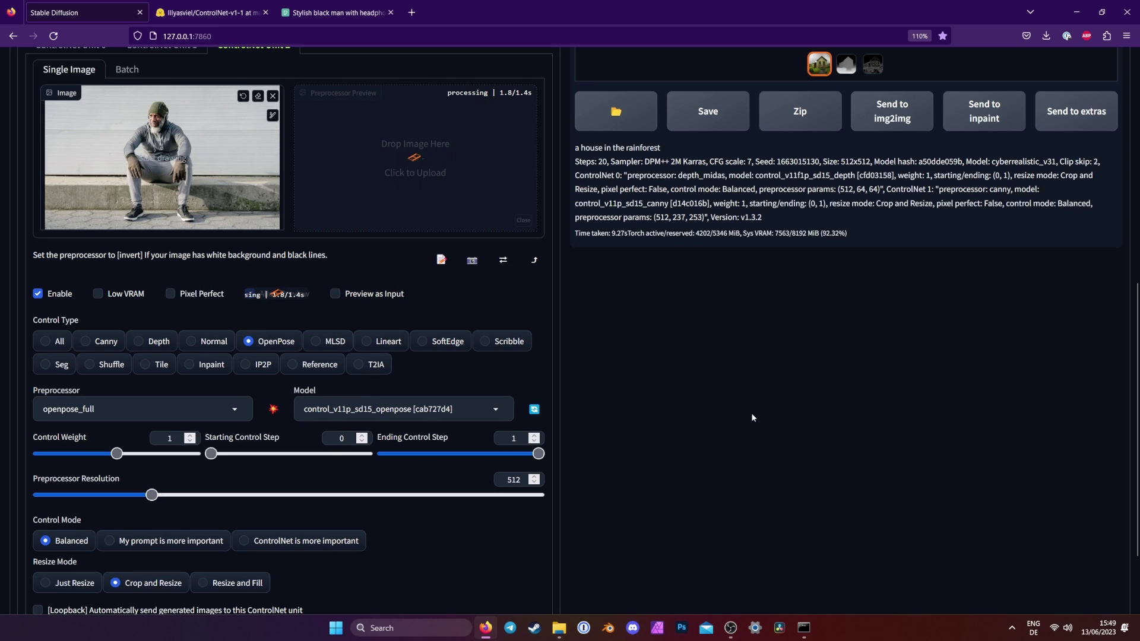
{"action": "left_click", "coordinate": [803, 628]}
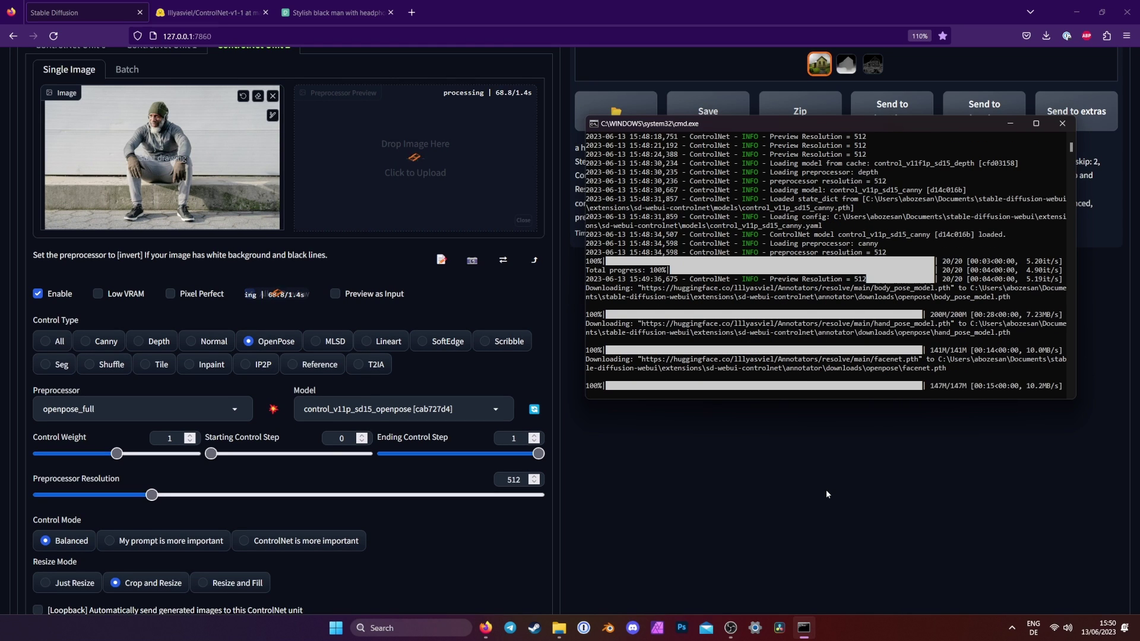
{"action": "left_click", "coordinate": [827, 485]}
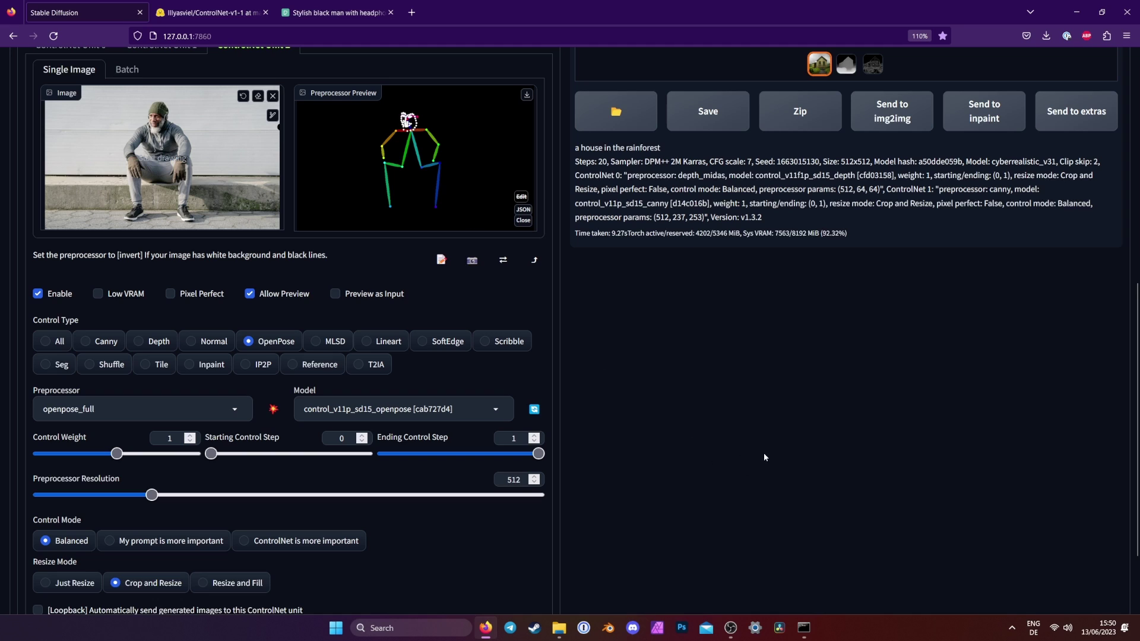
Replace the prompt with 'a man sitting on a bench' and generate
{"action": "scroll", "coordinate": [739, 497], "scroll_direction": "up", "scroll_amount": 15}
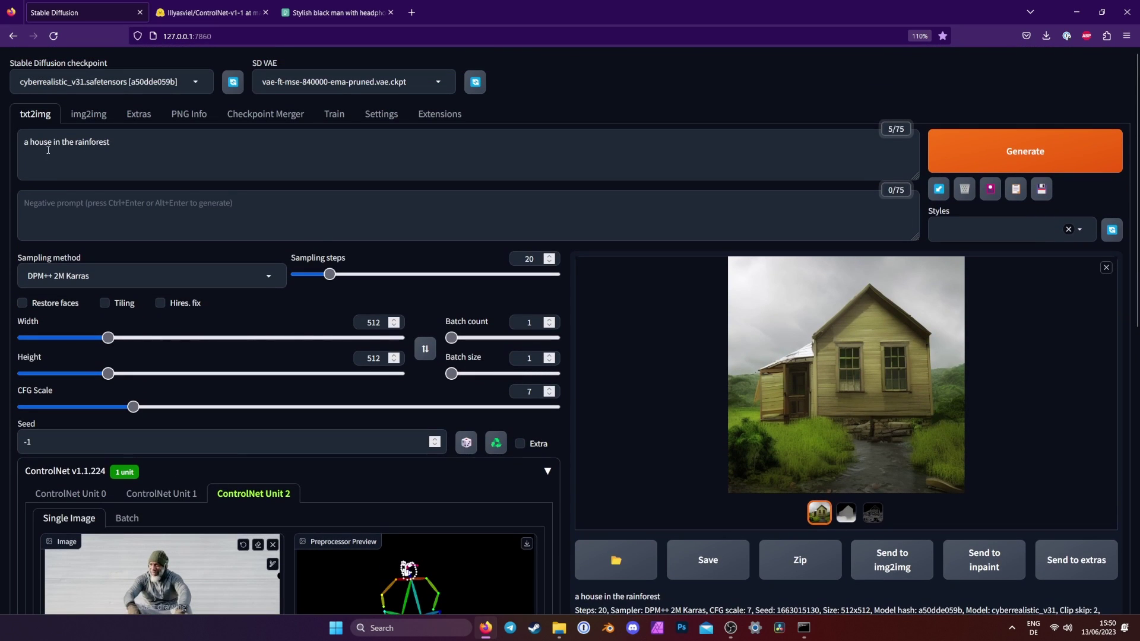
{"action": "left_click", "coordinate": [237, 152]}
{"action": "key", "text": "ctrl+a"}
{"action": "type", "text": "a man sitting on a bench"}
{"action": "key", "text": "ctrl+Return"}
{"action": "scroll", "coordinate": [564, 188], "scroll_direction": "down", "scroll_amount": 1}
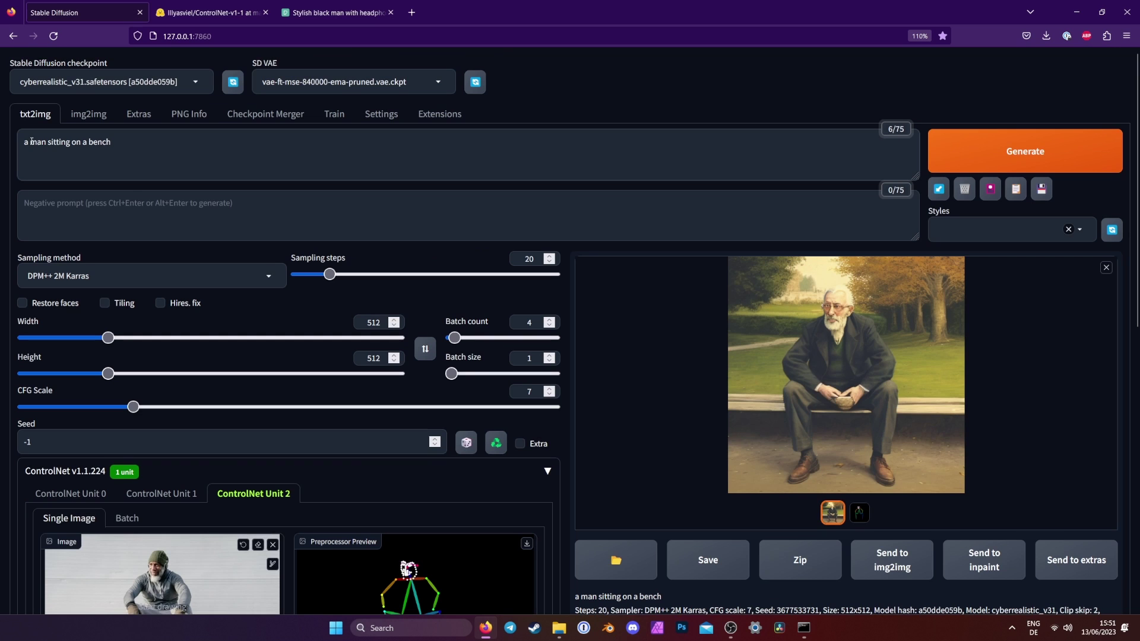
Change the prompt to 'a photo of a black man sitting on a bench' and regenerate
{"action": "left_click", "coordinate": [31, 142]}
{"action": "type", "text": "photo of a "}
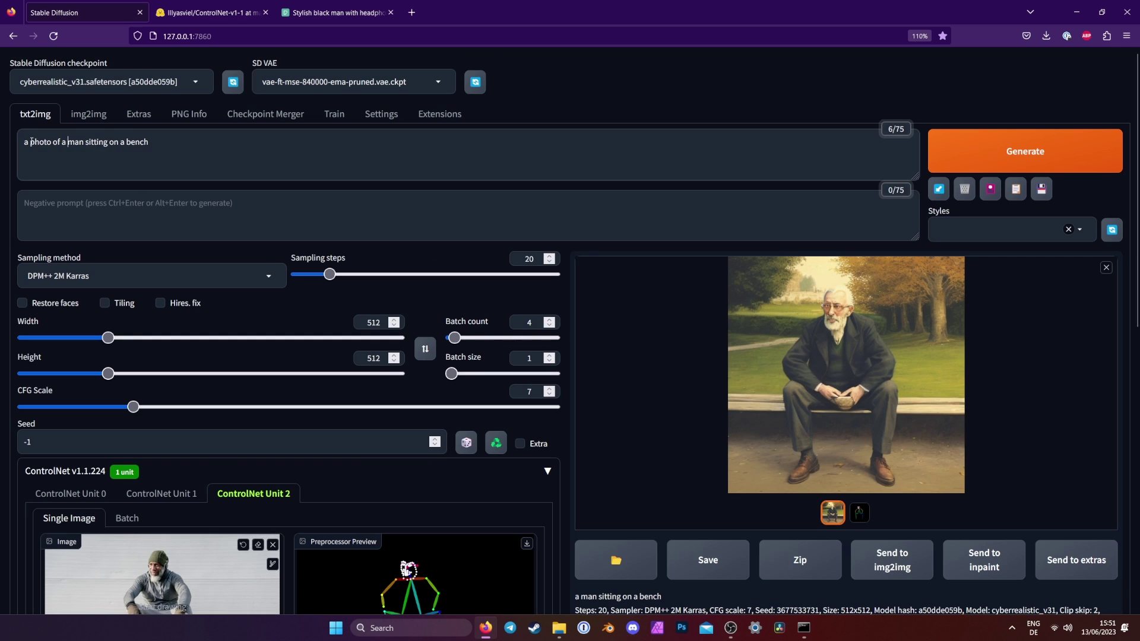
{"action": "type", "text": "black man"}
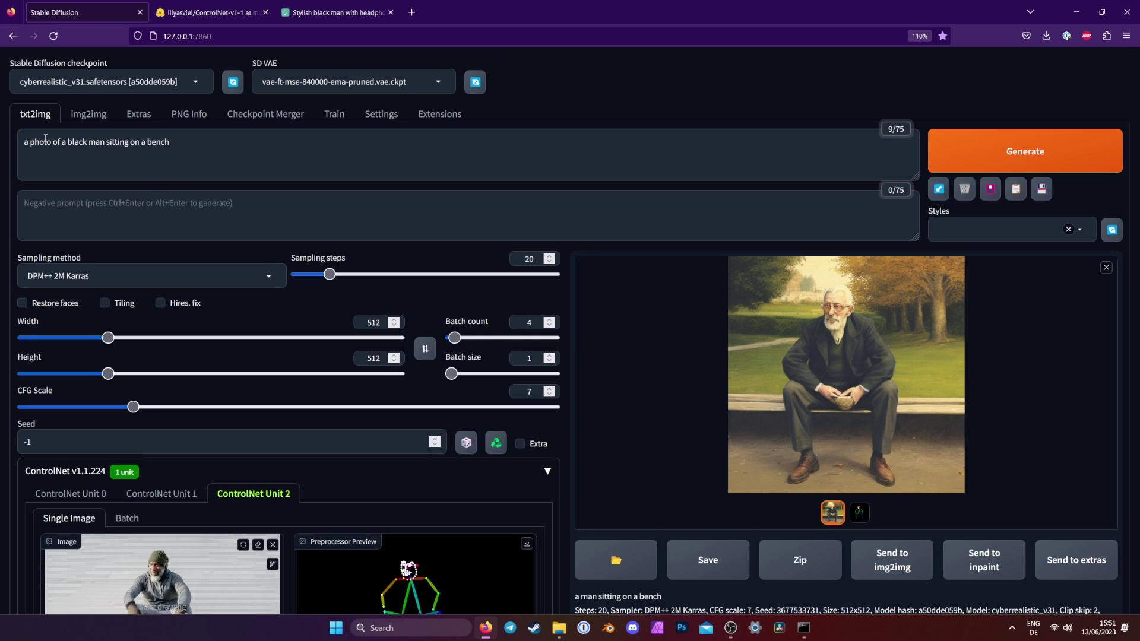
{"action": "key", "text": "ctrl+Return"}
{"action": "scroll", "coordinate": [564, 386], "scroll_direction": "down", "scroll_amount": 2}
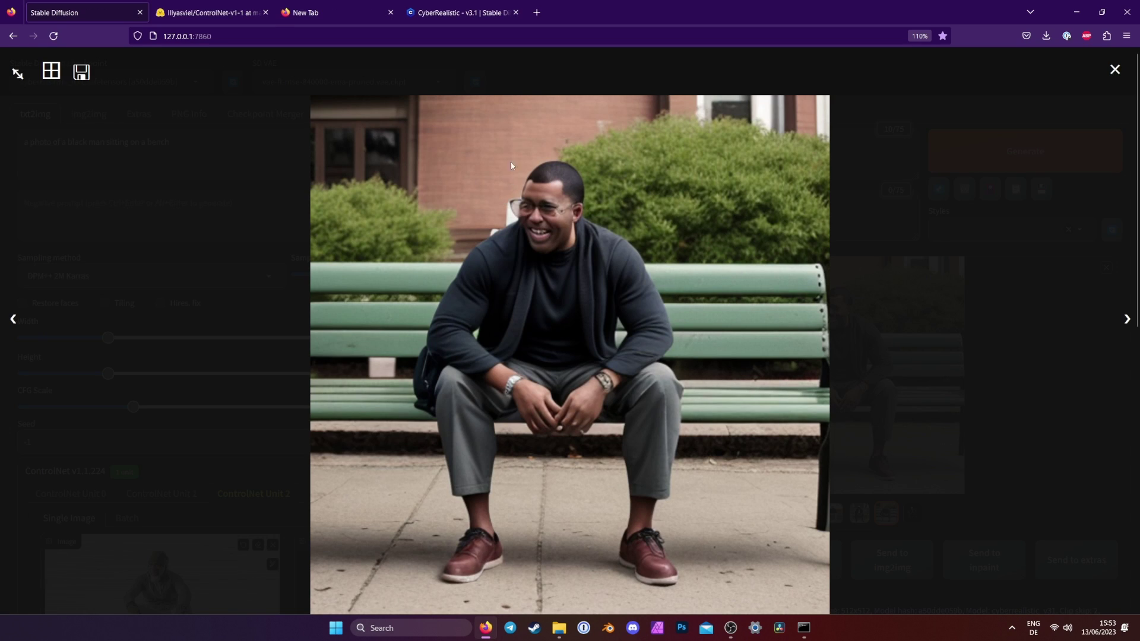
Send the generated bench photo to img2img
{"action": "left_click", "coordinate": [542, 194]}
{"action": "scroll", "coordinate": [885, 360], "scroll_direction": "down", "scroll_amount": 2}
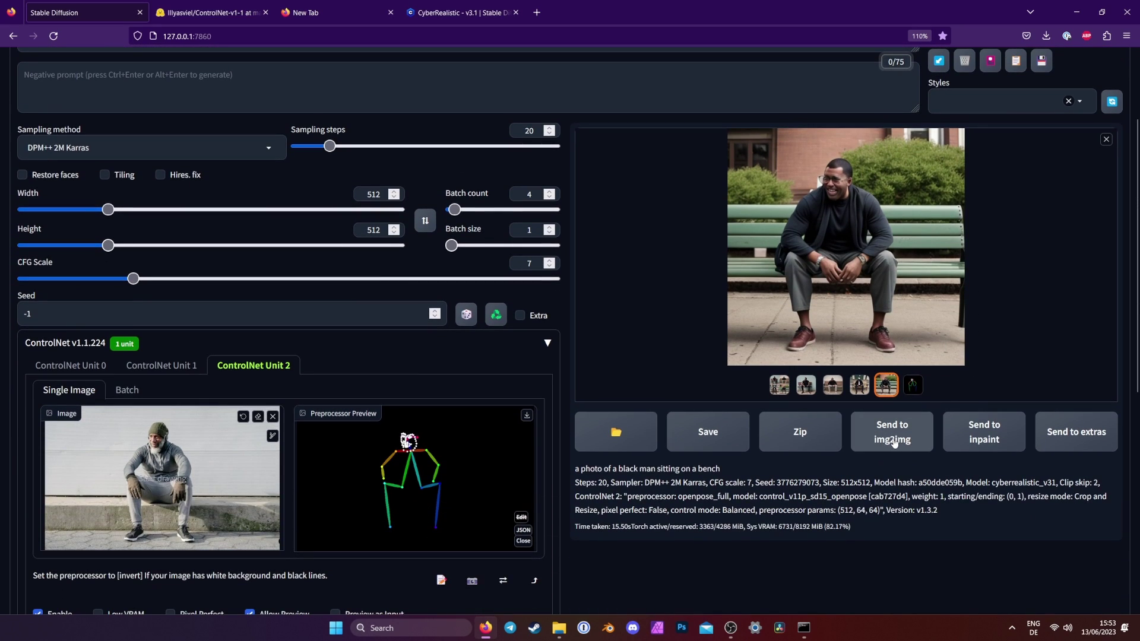
{"action": "left_click", "coordinate": [899, 442]}
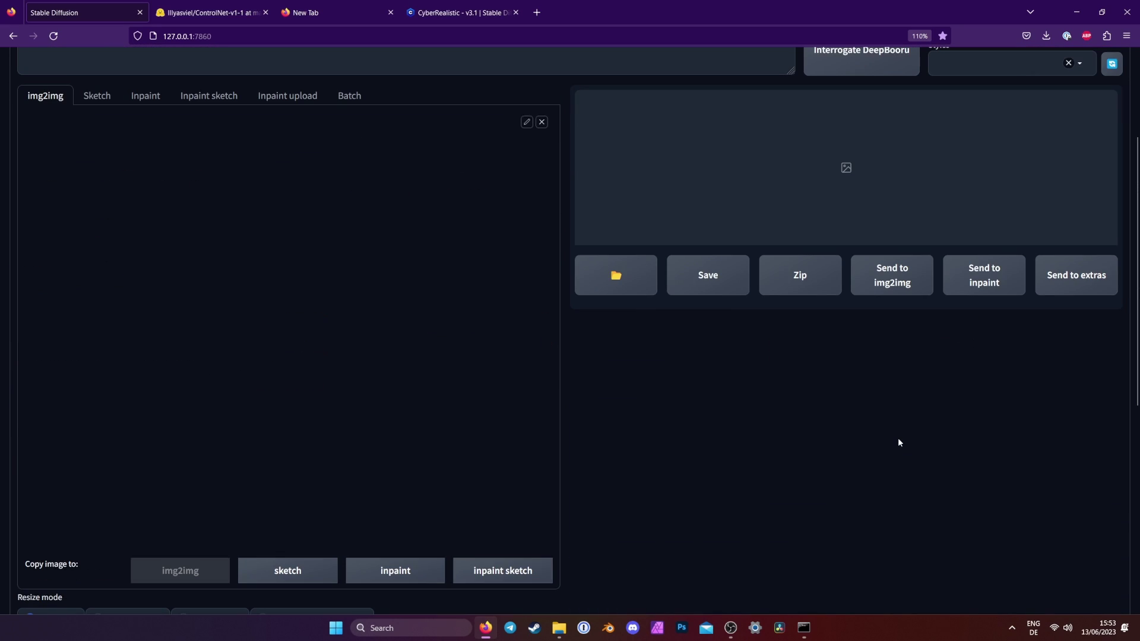
Set the img2img sampler to DPM++ 2M Karras with 35 sampling steps, and select the denoising strength value
{"action": "scroll", "coordinate": [453, 401], "scroll_direction": "up", "scroll_amount": 3}
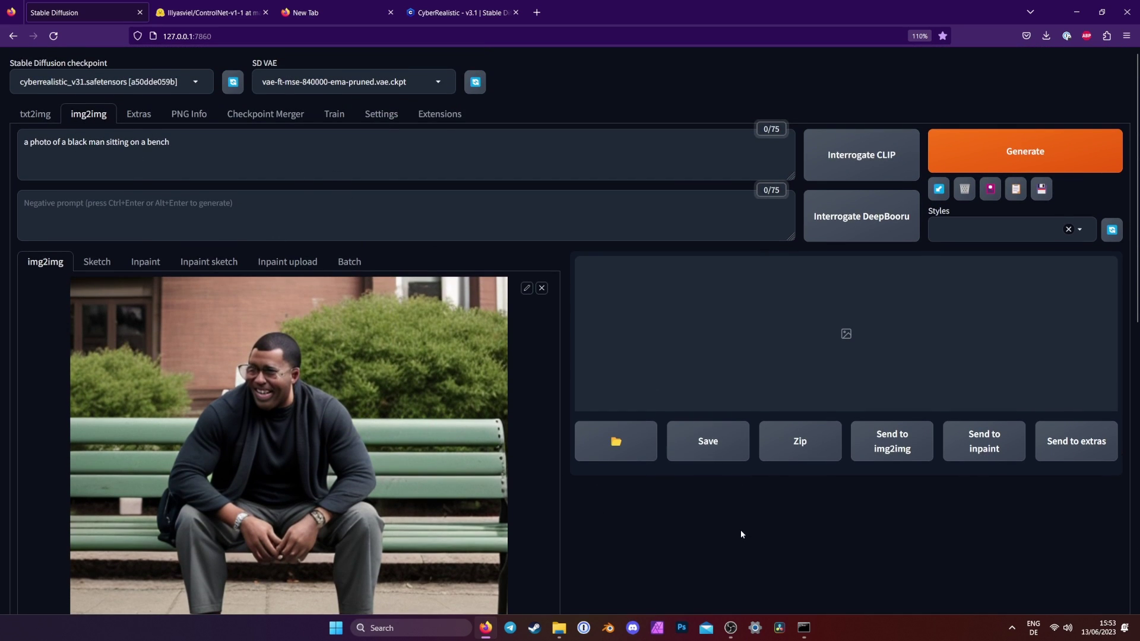
{"action": "scroll", "coordinate": [739, 529], "scroll_direction": "down", "scroll_amount": 3}
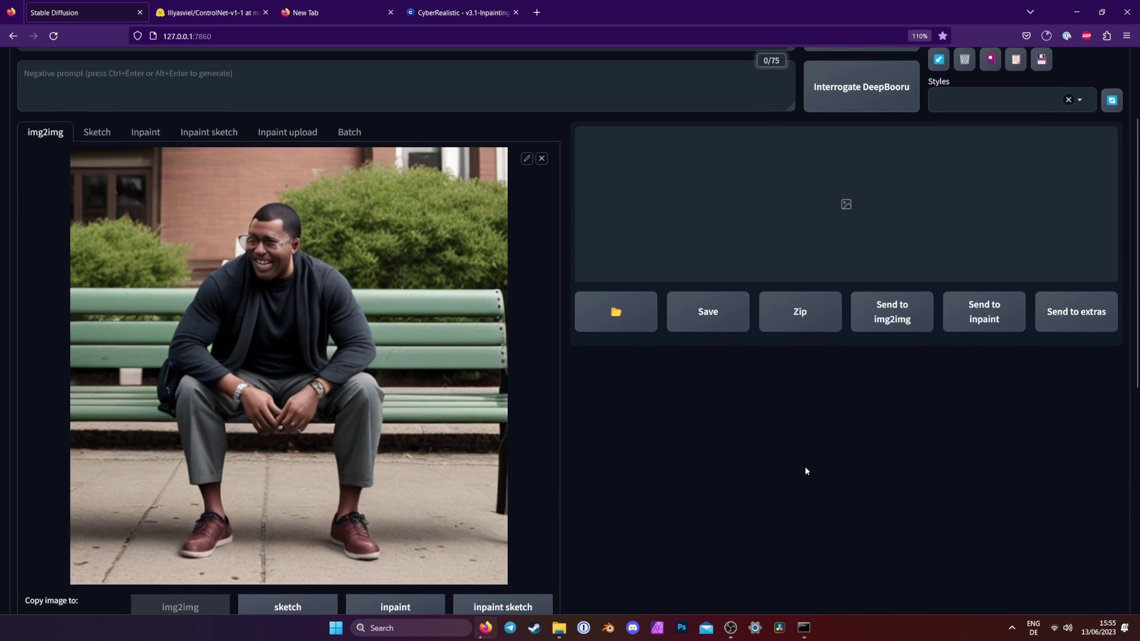
{"action": "scroll", "coordinate": [804, 468], "scroll_direction": "down", "scroll_amount": 4}
{"action": "scroll", "coordinate": [805, 471], "scroll_direction": "down", "scroll_amount": 3}
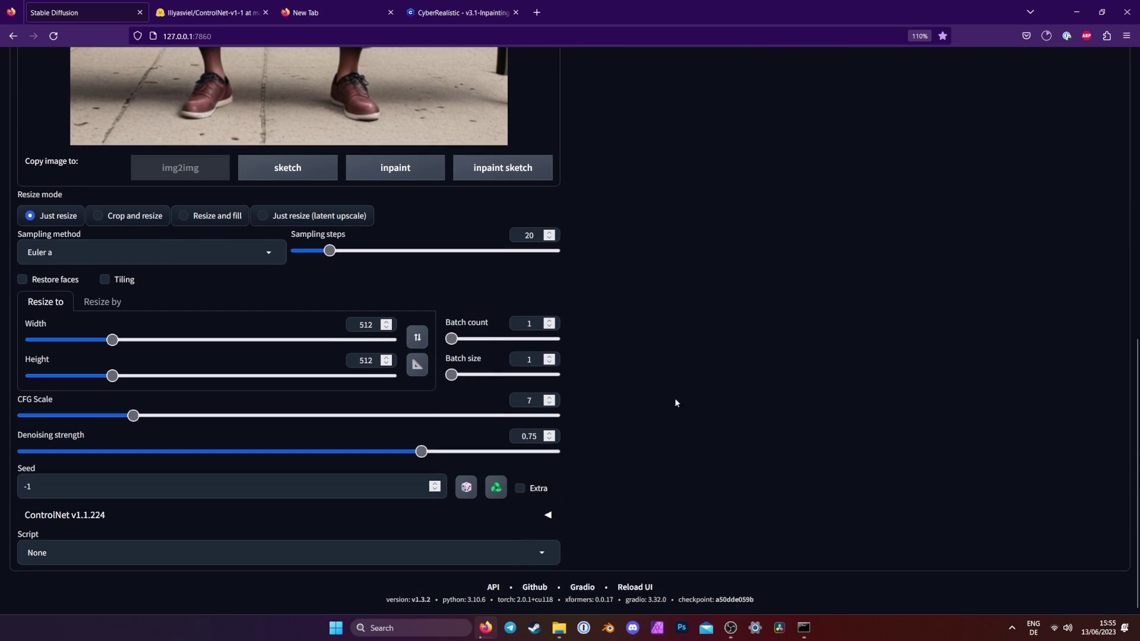
{"action": "left_click", "coordinate": [154, 252]}
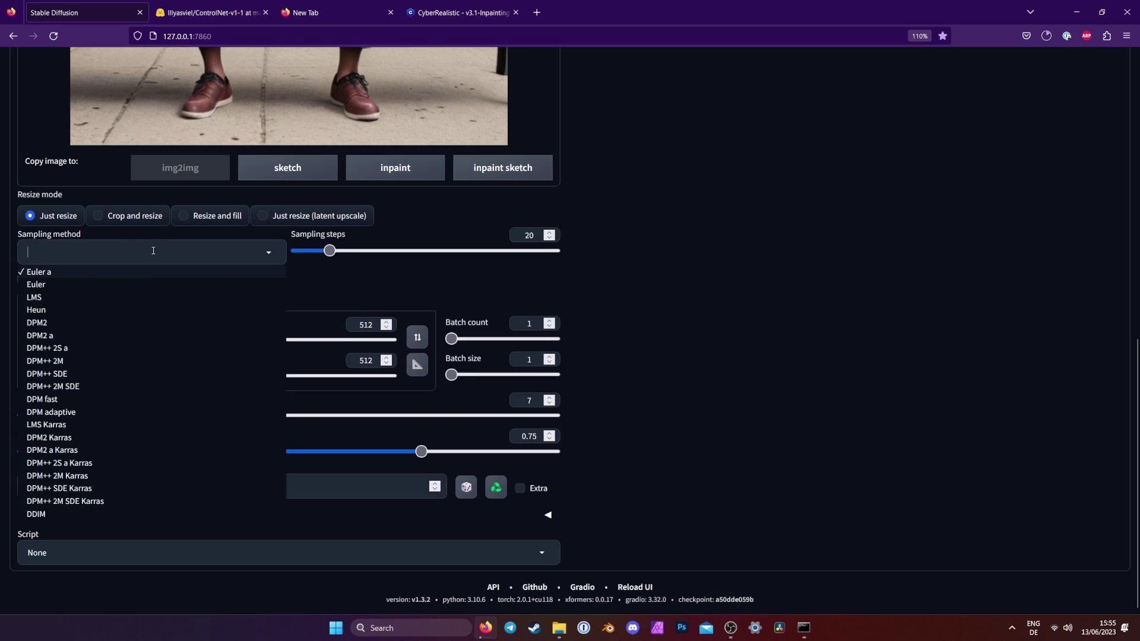
{"action": "left_click", "coordinate": [81, 477]}
{"action": "double_click", "coordinate": [536, 234]}
{"action": "type", "text": "35"}
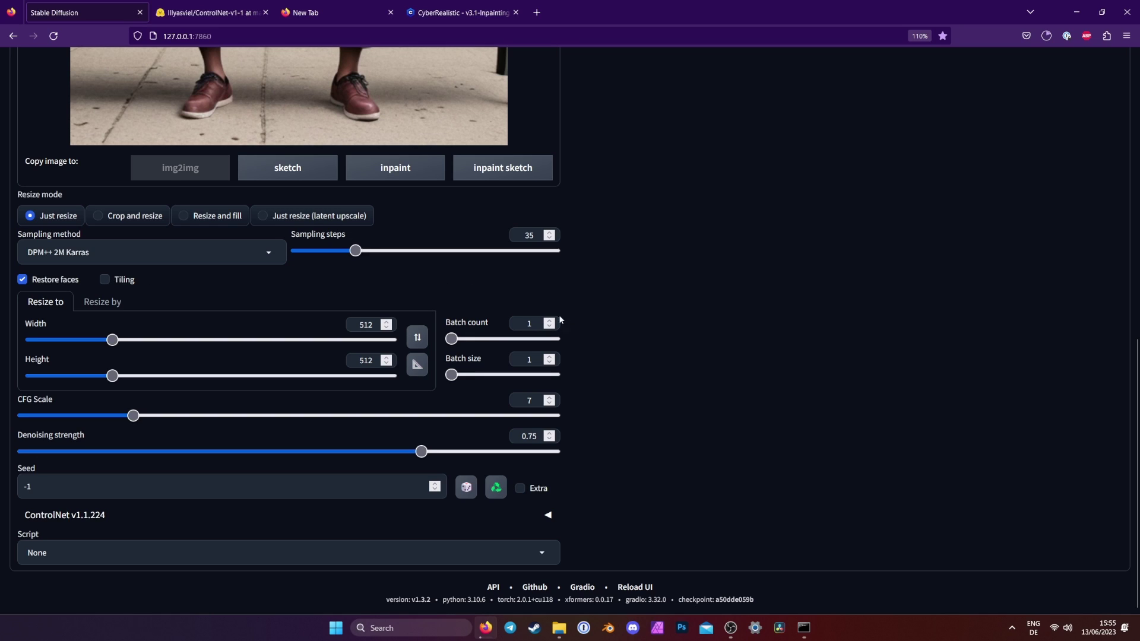
{"action": "type", "text": "4"}
{"action": "double_click", "coordinate": [541, 435]}
Generate img2img variations at denoising strength 0.2 and open a result full-screen
{"action": "type", "text": "2"}
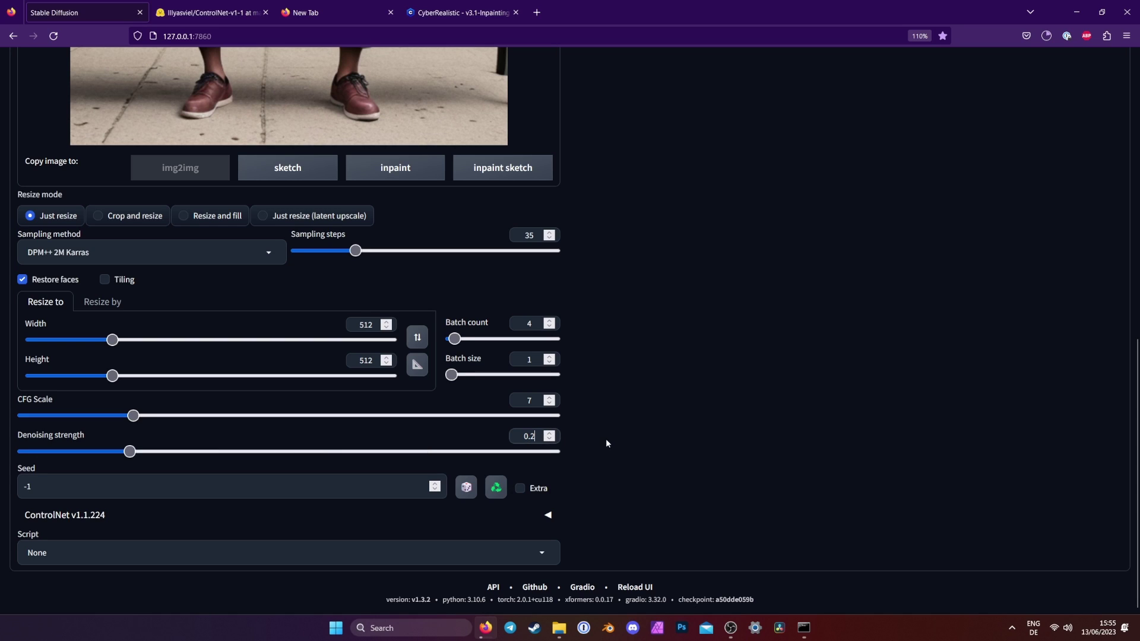
{"action": "scroll", "coordinate": [758, 459], "scroll_direction": "up", "scroll_amount": 10}
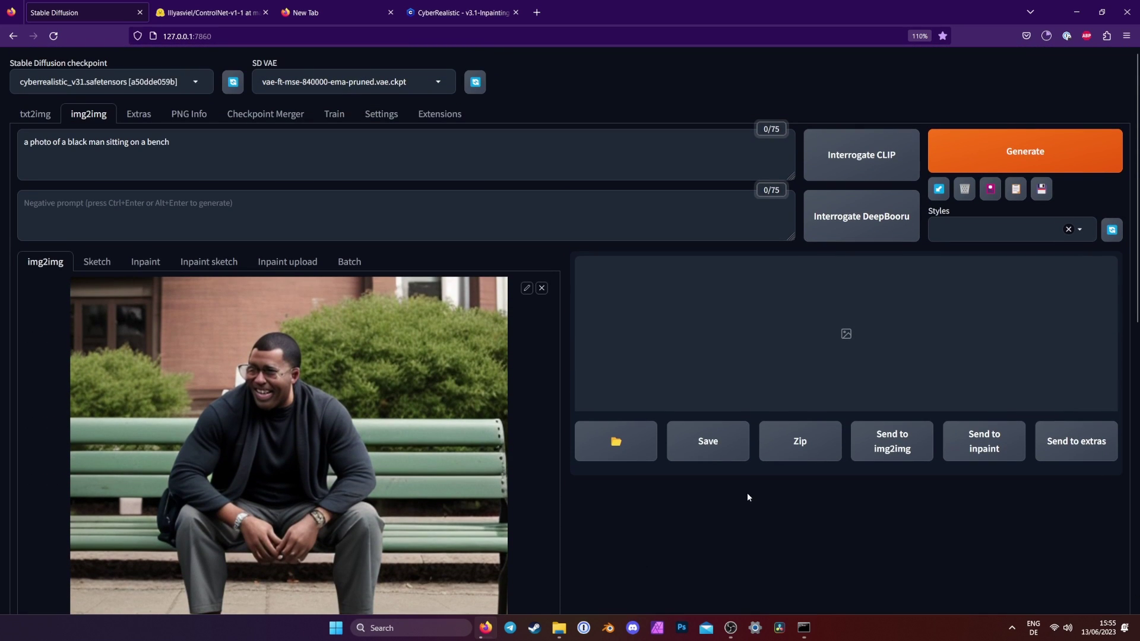
{"action": "left_click", "coordinate": [1029, 155]}
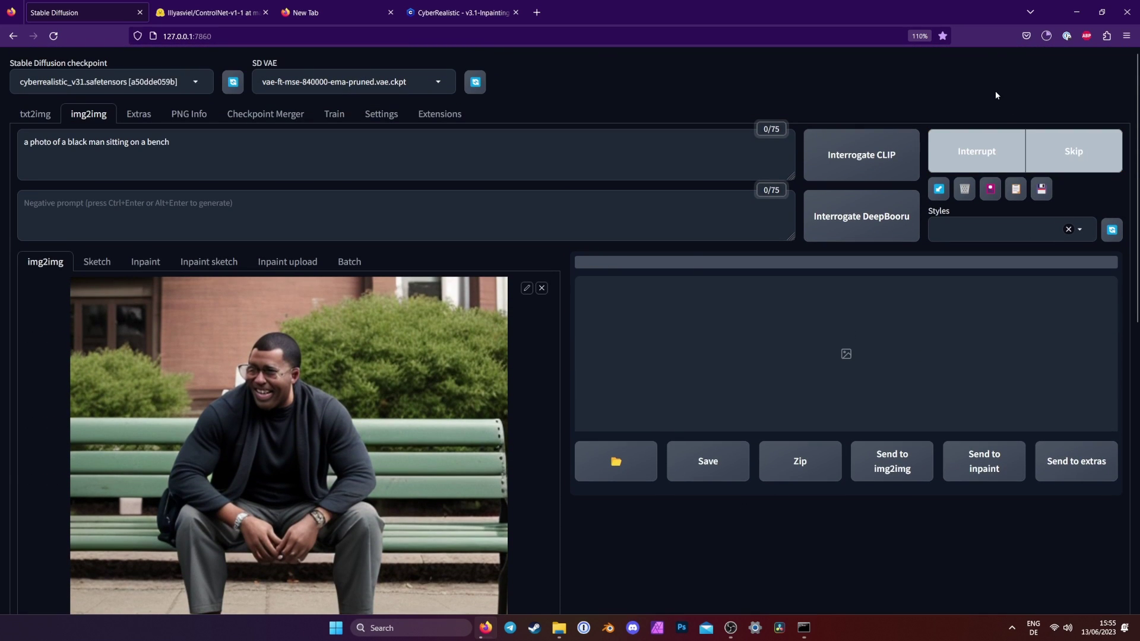
{"action": "scroll", "coordinate": [877, 455], "scroll_direction": "down", "scroll_amount": 1}
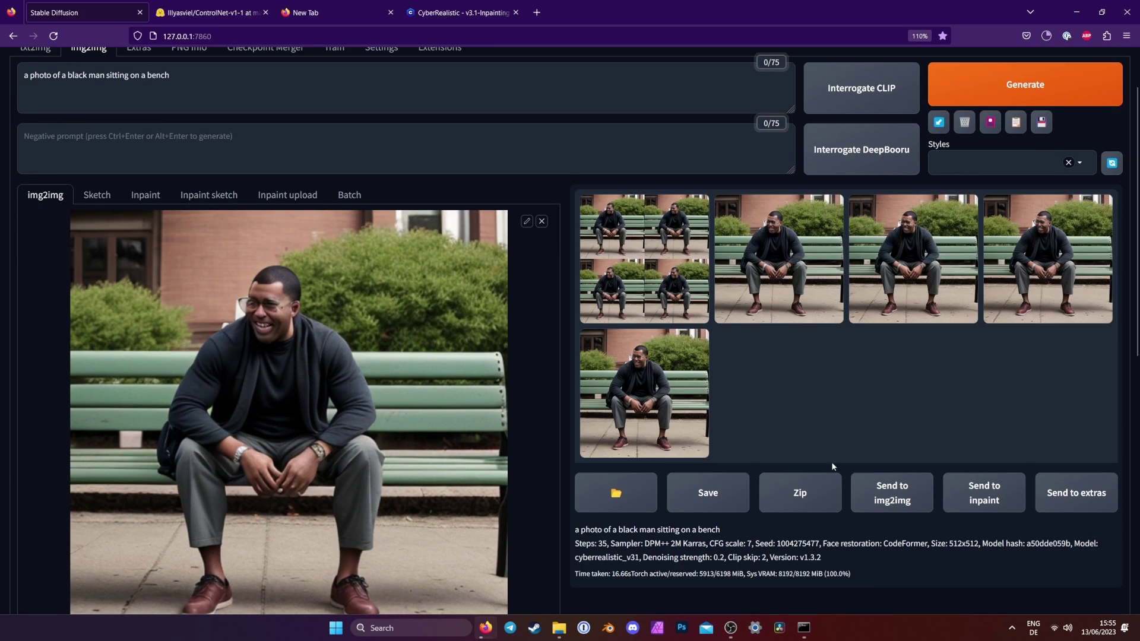
{"action": "left_click", "coordinate": [817, 290]}
{"action": "left_click", "coordinate": [948, 336]}
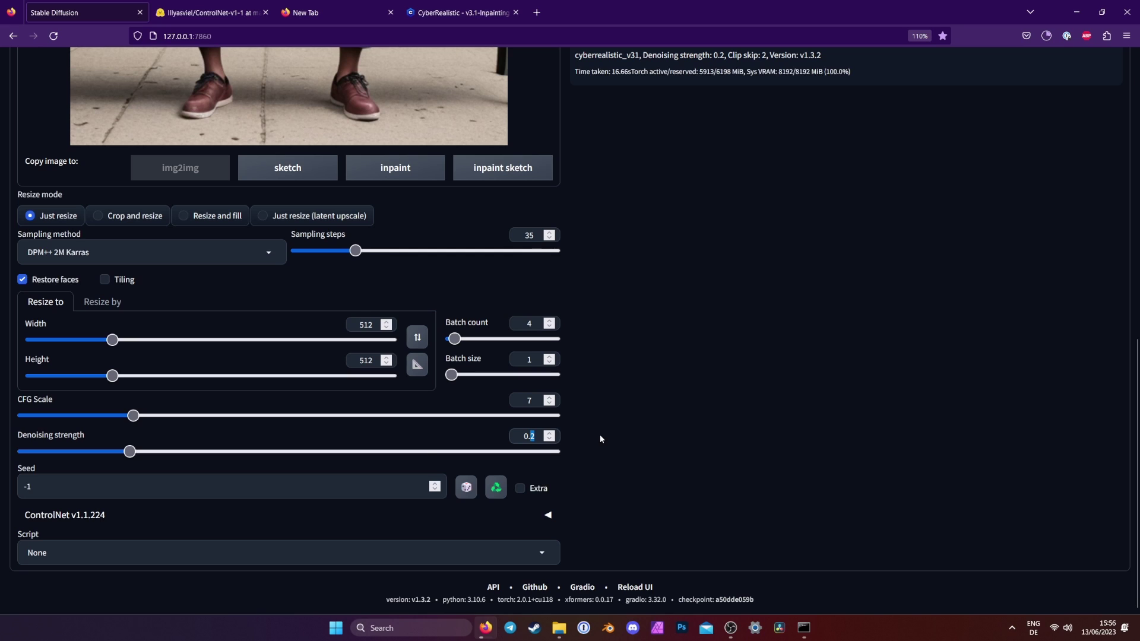
Regenerate at denoising strength 0.75 and step through the new results
{"action": "type", "text": "75"}
{"action": "scroll", "coordinate": [933, 452], "scroll_direction": "up", "scroll_amount": 8}
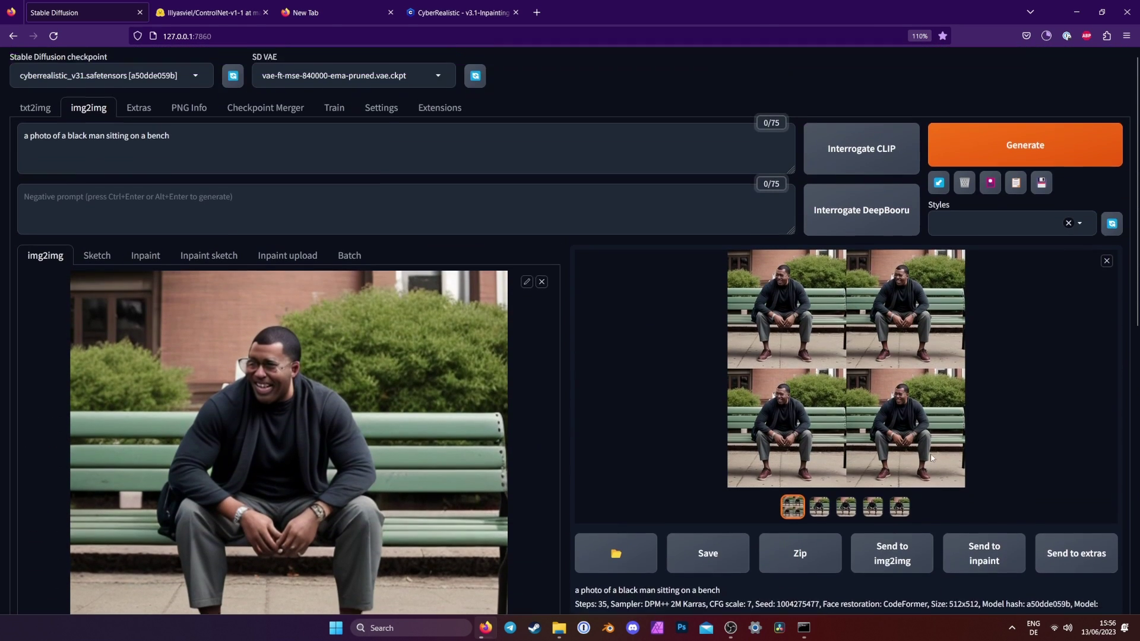
{"action": "left_click", "coordinate": [940, 164]}
{"action": "scroll", "coordinate": [679, 410], "scroll_direction": "down", "scroll_amount": 3}
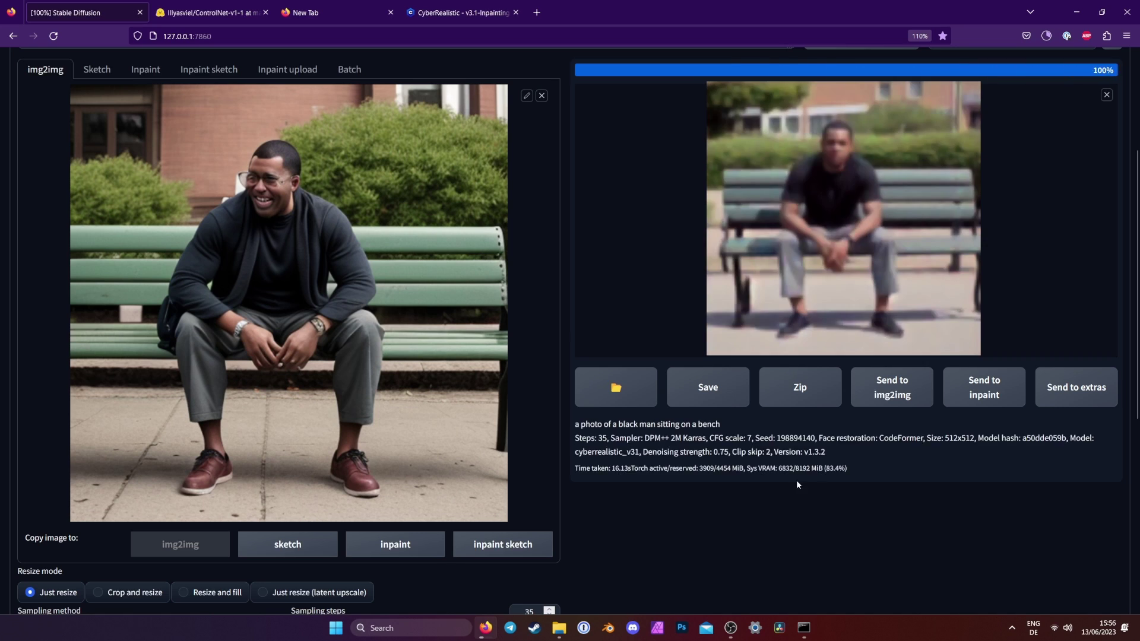
{"action": "key", "text": "Right"}
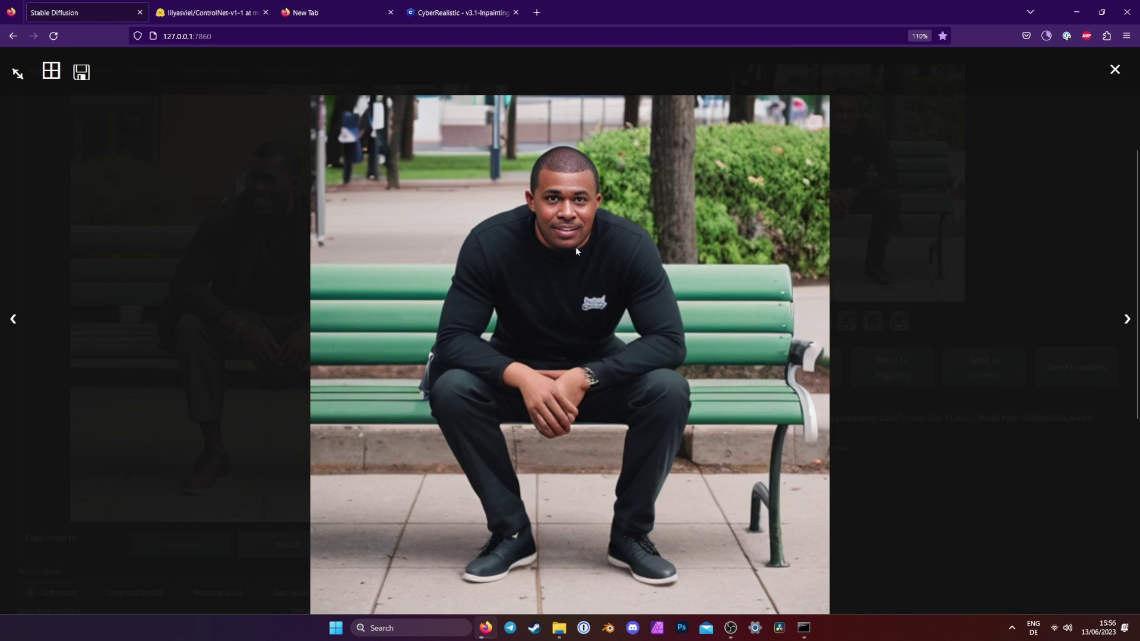
{"action": "key", "text": "Right"}
Download CyberRealistic v3.1-Inpainting from Civitai and move the .safetensors into models\Stable-diffusion
{"action": "left_click", "coordinate": [993, 498]}
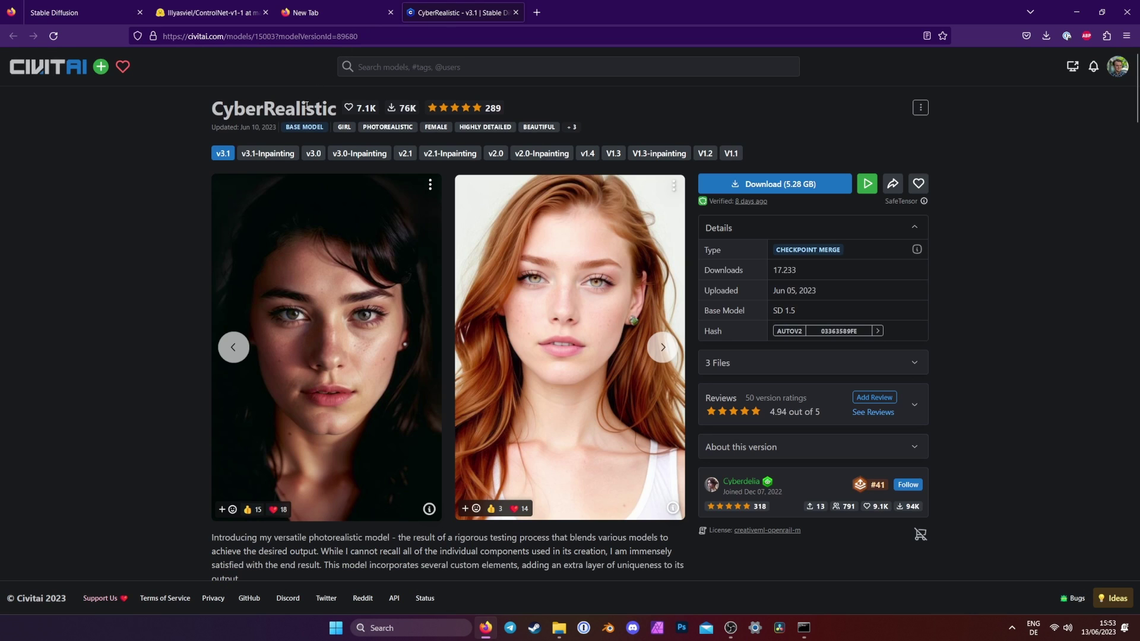
{"action": "left_click", "coordinate": [260, 156]}
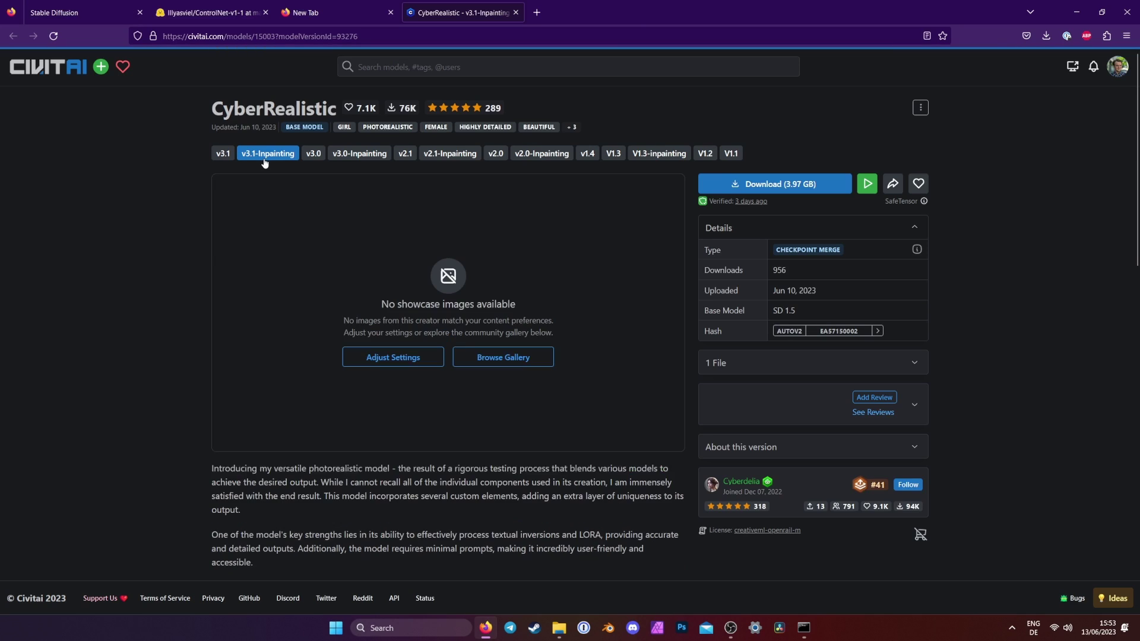
{"action": "left_click", "coordinate": [735, 368]}
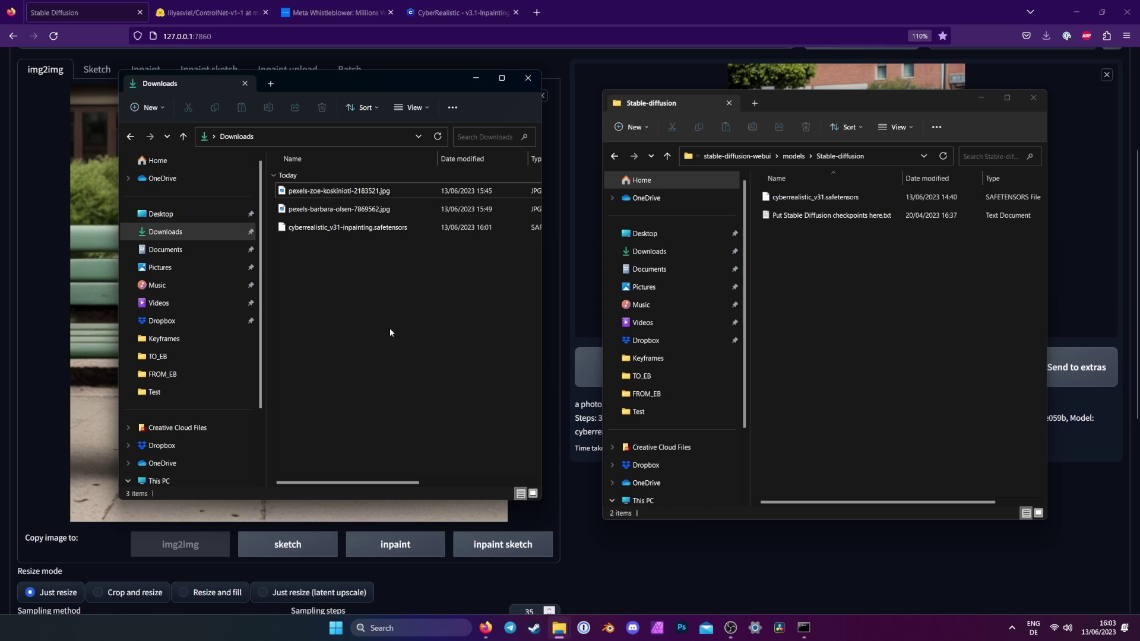
{"action": "left_click_drag", "start_coordinate": [344, 230], "coordinate": [857, 336]}
{"action": "left_click", "coordinate": [728, 554]}
Refresh the checkpoint list and load cyberrealistic_v31-inpainting
{"action": "scroll", "coordinate": [723, 562], "scroll_direction": "up", "scroll_amount": 3}
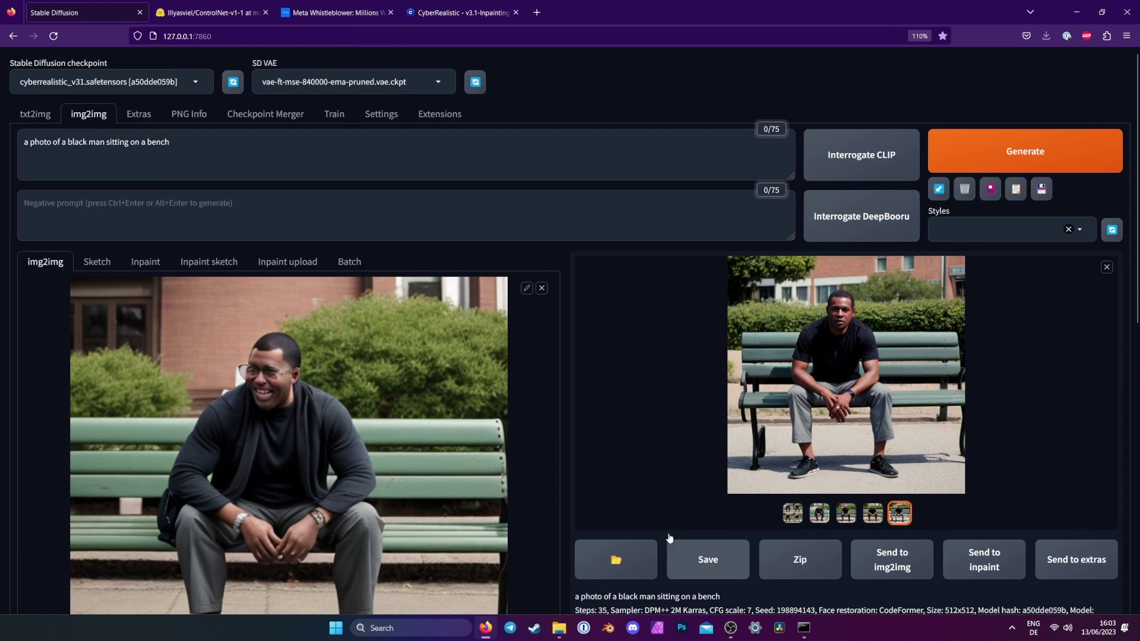
{"action": "left_click", "coordinate": [233, 83]}
{"action": "left_click", "coordinate": [167, 89]}
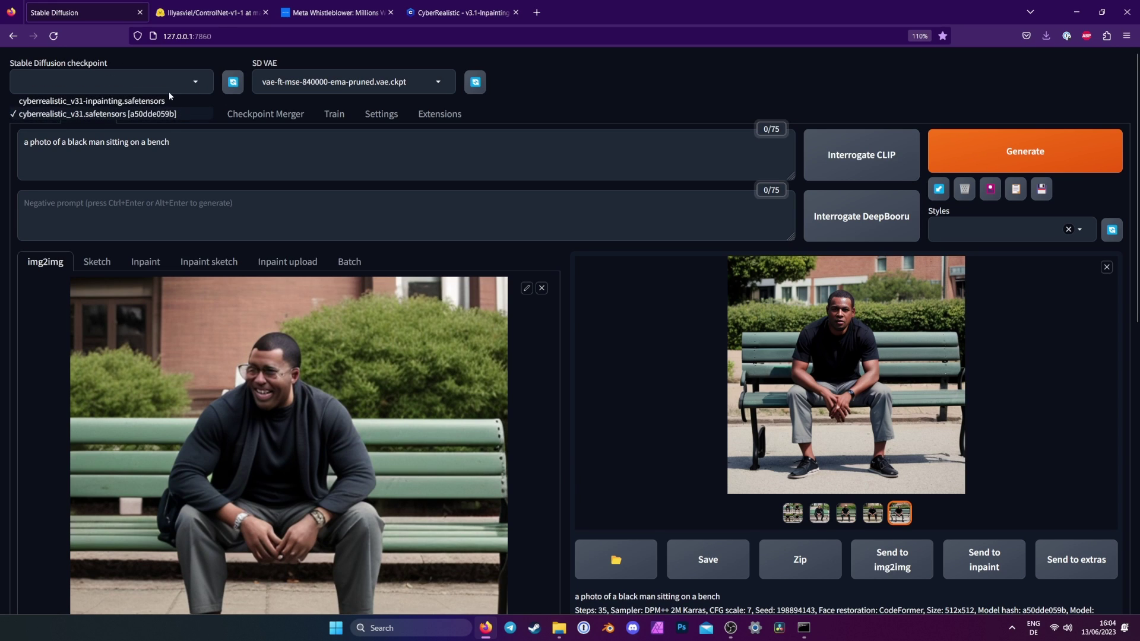
{"action": "left_click", "coordinate": [168, 99]}
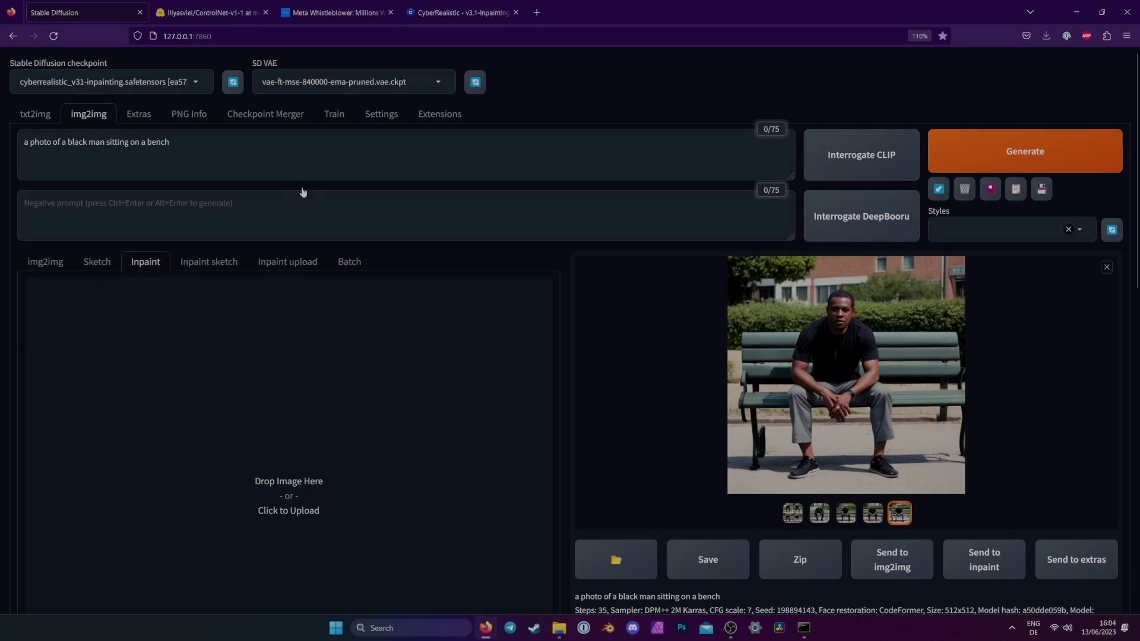
Send the smiling man on the bench from txt2img to inpaint
{"action": "left_click", "coordinate": [27, 114]}
{"action": "scroll", "coordinate": [960, 373], "scroll_direction": "down", "scroll_amount": 3}
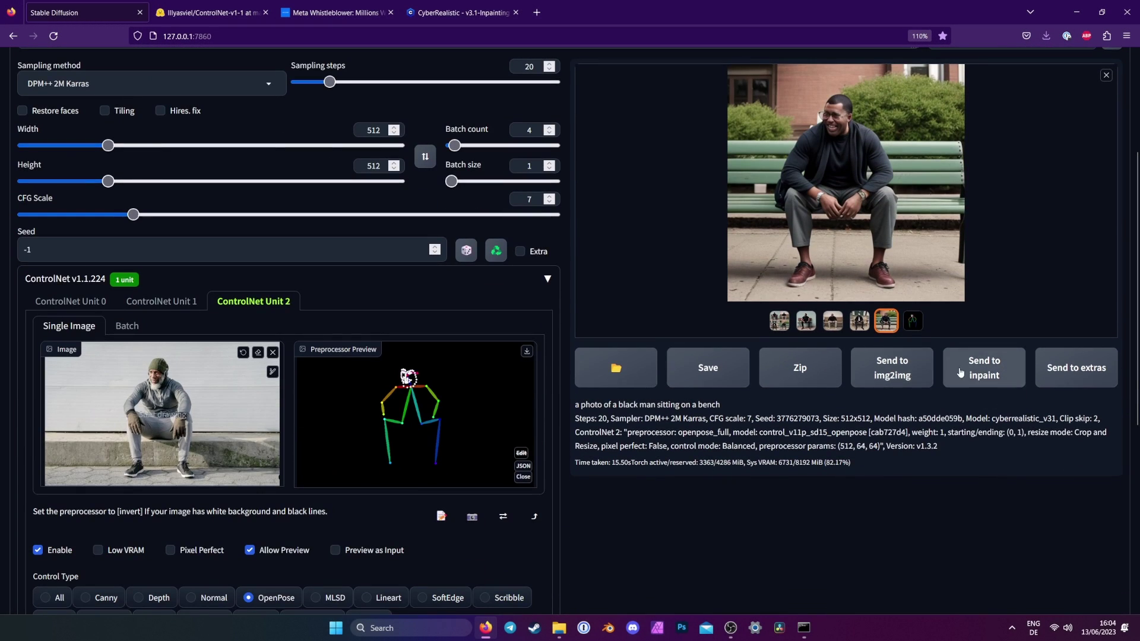
{"action": "left_click", "coordinate": [959, 372]}
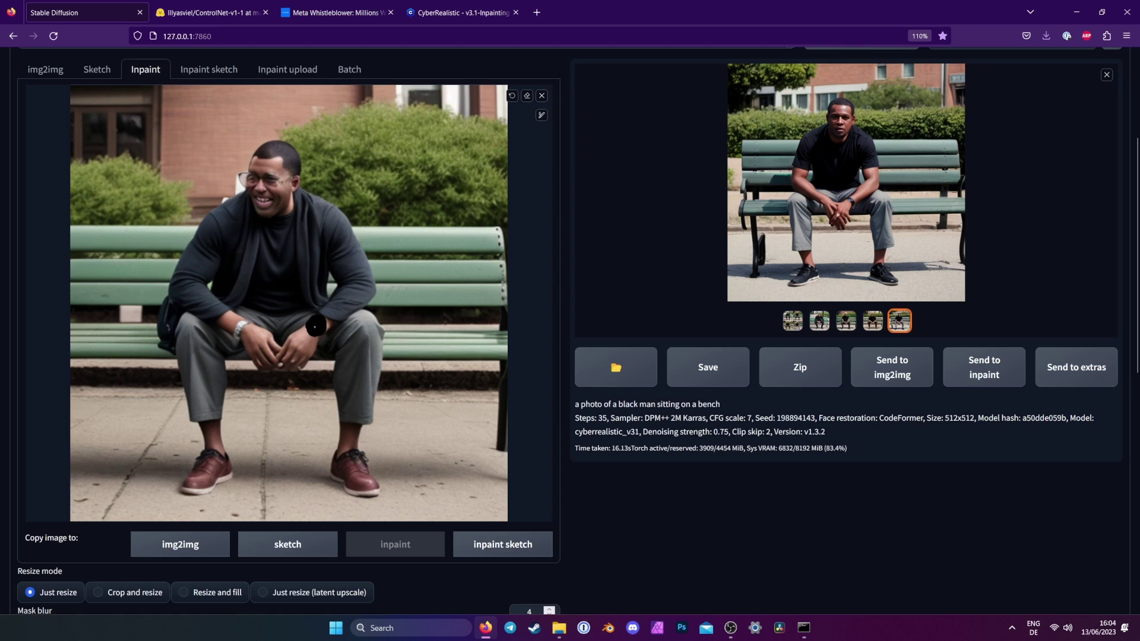
Add 'watch' to the negative prompt, set Masked content to fill and denoising strength to 0.5
{"action": "scroll", "coordinate": [682, 399], "scroll_direction": "up", "scroll_amount": 3}
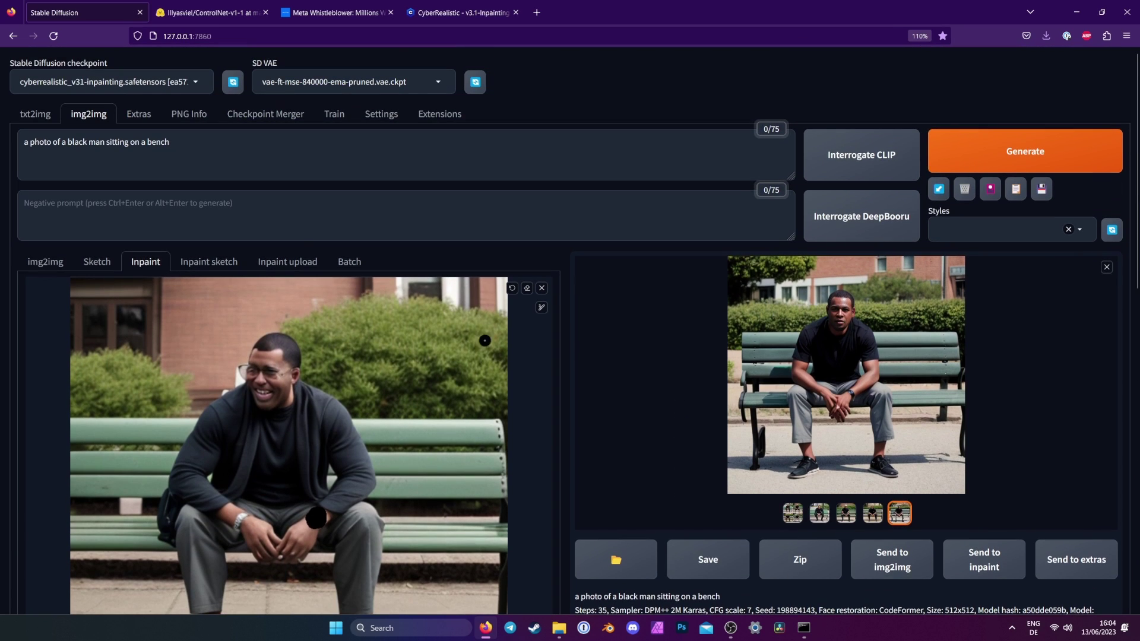
{"action": "left_click", "coordinate": [298, 228]}
{"action": "type", "text": "watch"}
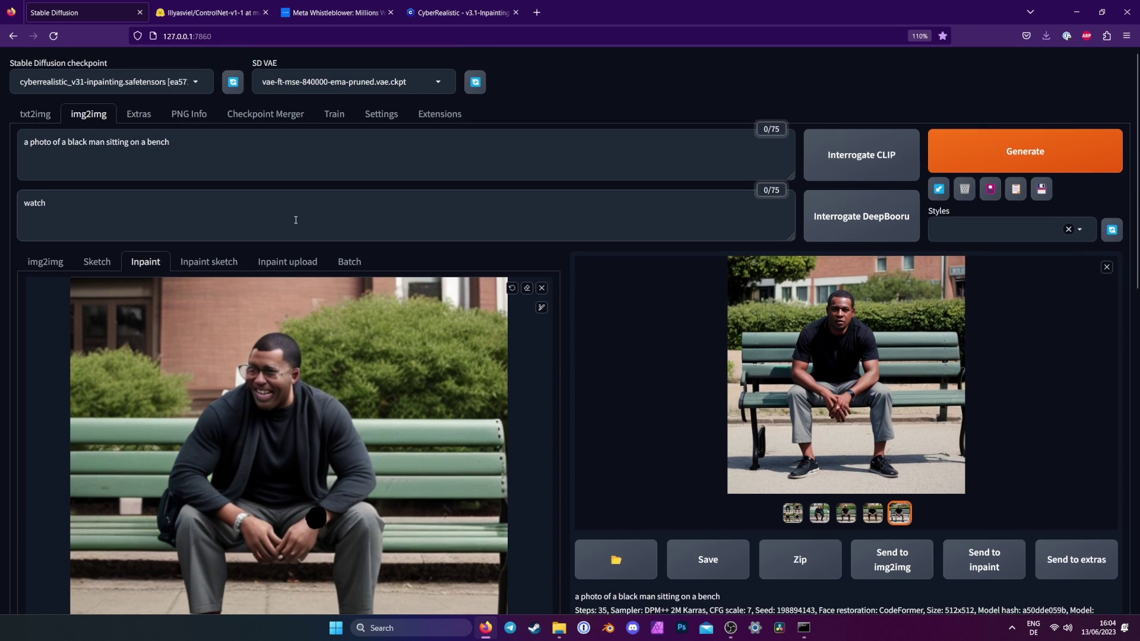
{"action": "type", "text": ","}
{"action": "scroll", "coordinate": [635, 295], "scroll_direction": "down", "scroll_amount": 10}
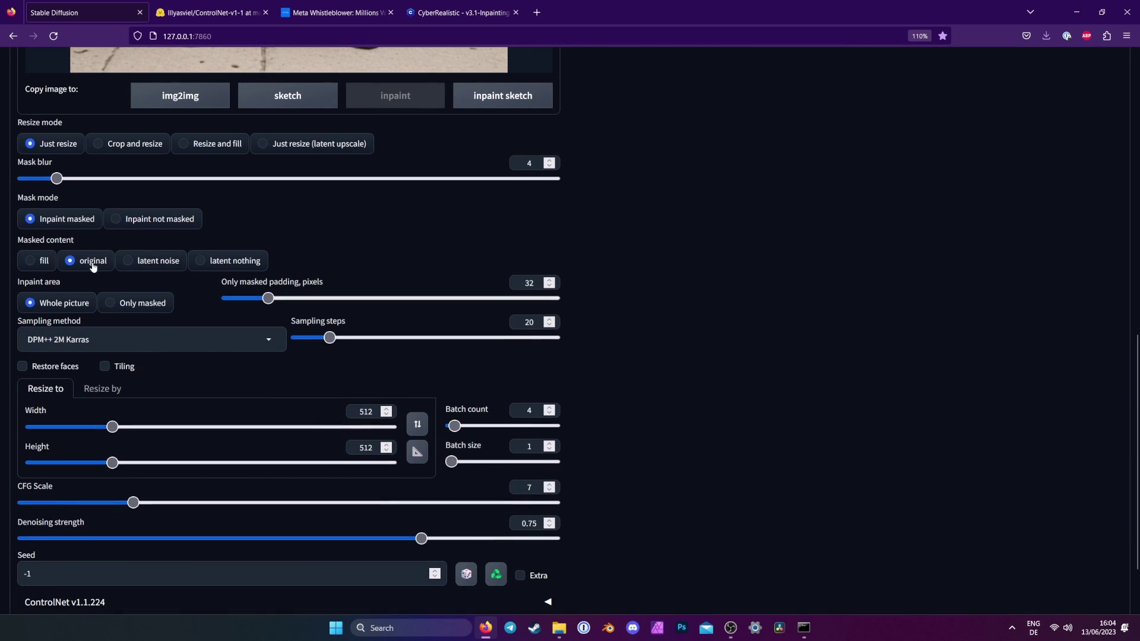
{"action": "left_click", "coordinate": [34, 265]}
{"action": "scroll", "coordinate": [296, 356], "scroll_direction": "down", "scroll_amount": 2}
{"action": "double_click", "coordinate": [528, 438]}
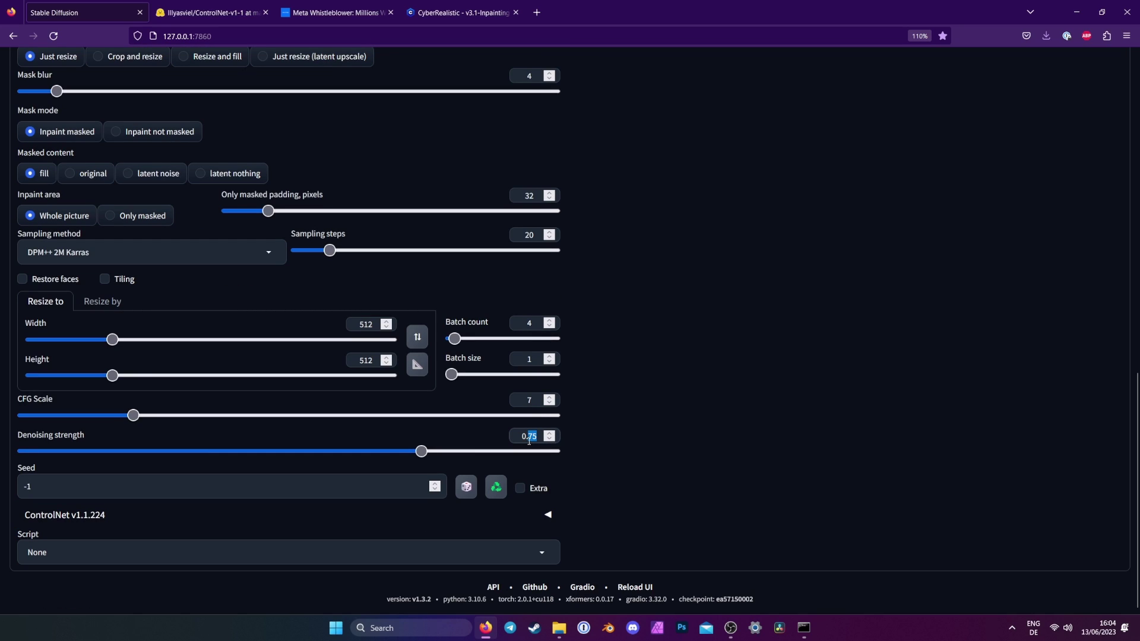
{"action": "type", "text": "5"}
{"action": "scroll", "coordinate": [743, 388], "scroll_direction": "up", "scroll_amount": 10}
Generate the inpainted batch and browse the results in the full-screen viewer
{"action": "left_click", "coordinate": [1028, 89]}
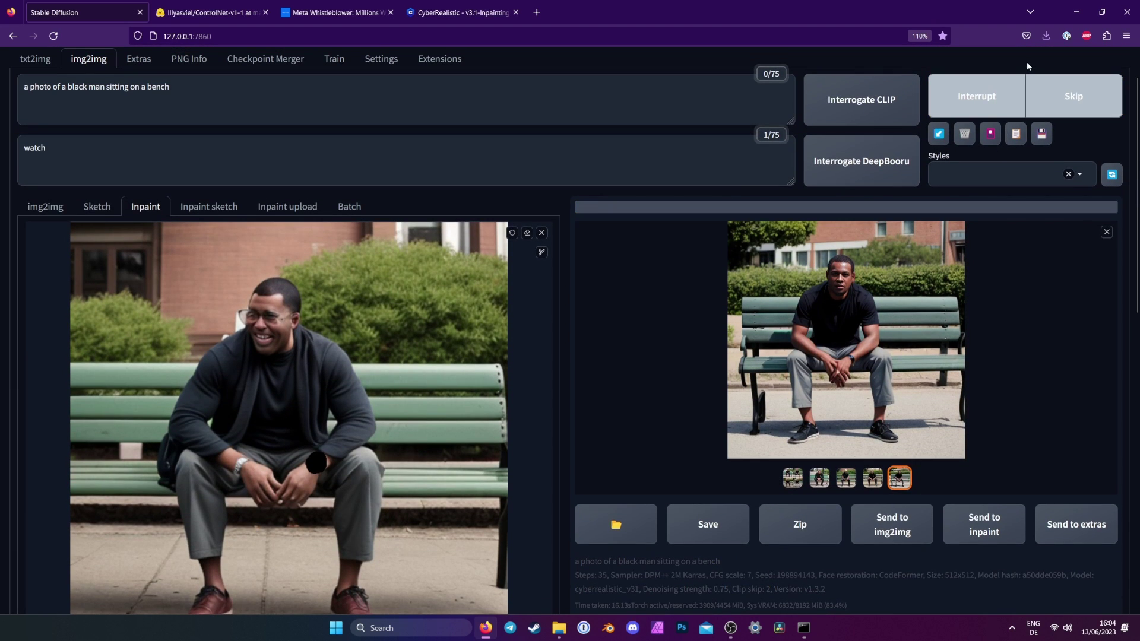
{"action": "left_click", "coordinate": [849, 465]}
{"action": "key", "text": "Left"}
{"action": "left_click", "coordinate": [879, 373]}
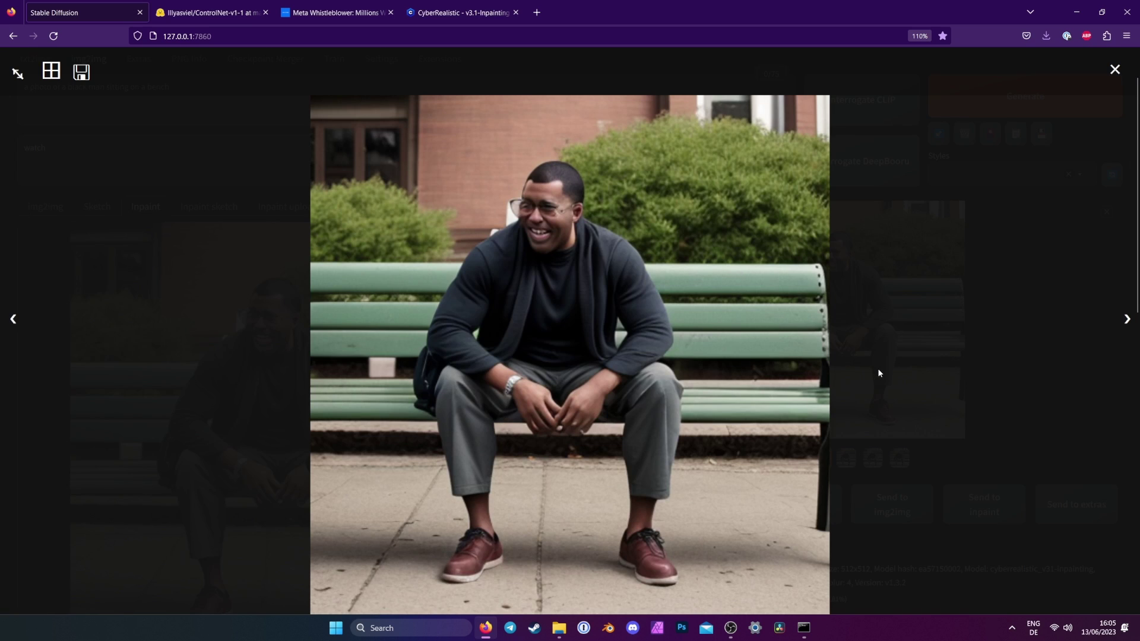
{"action": "left_click", "coordinate": [888, 371]}
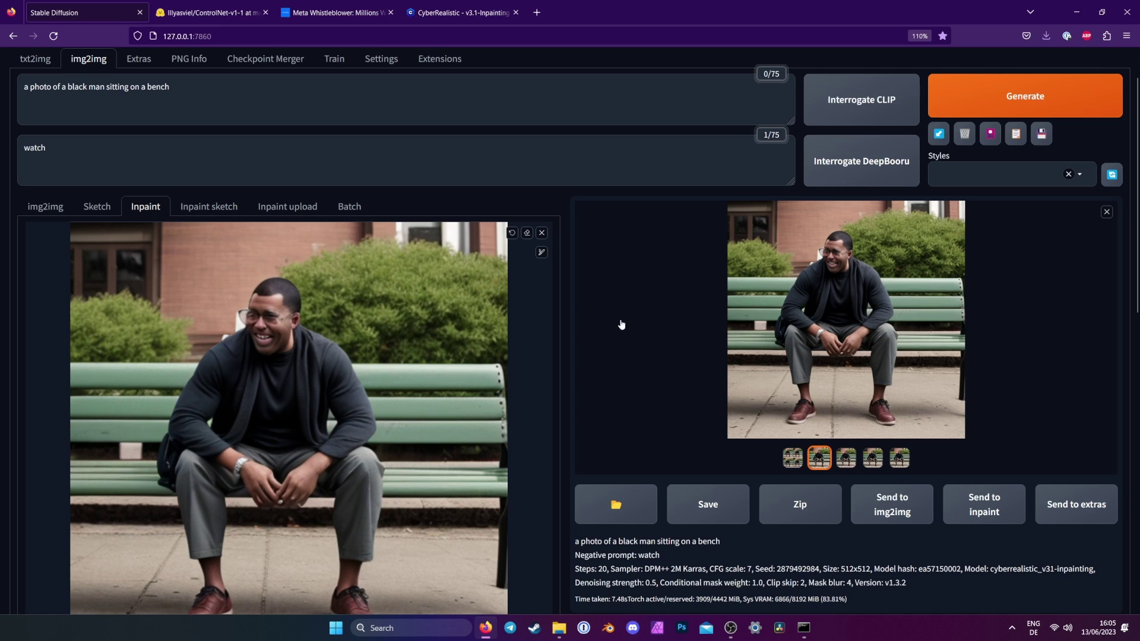
Paint an inpainting mask over the man's head and face
{"action": "scroll", "coordinate": [562, 312], "scroll_direction": "down", "scroll_amount": 2}
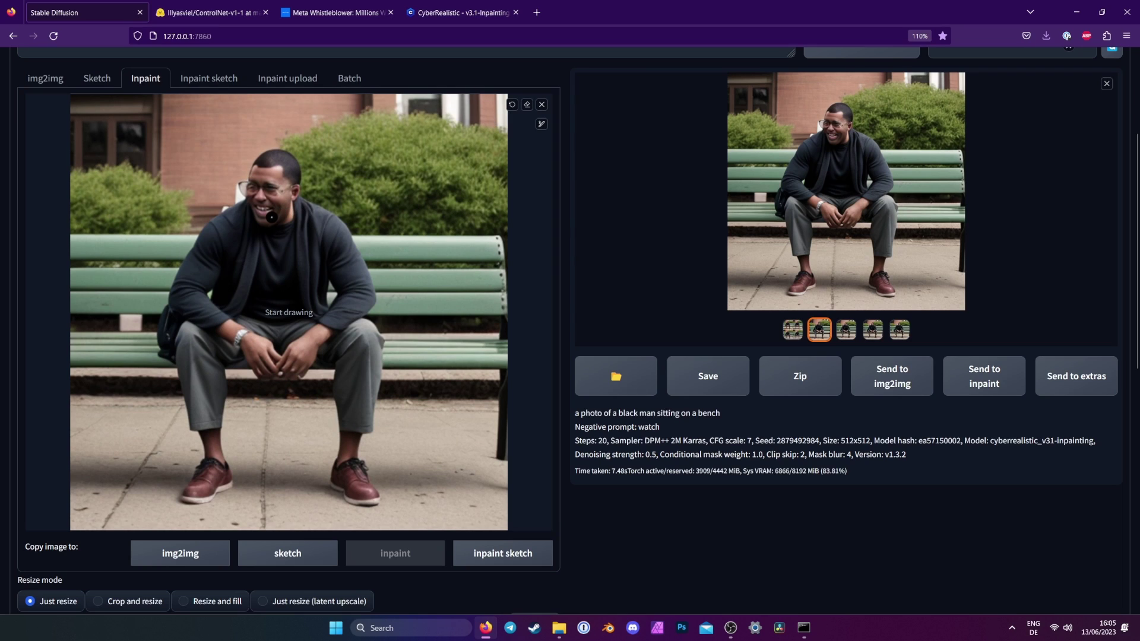
{"action": "mouse_move", "coordinate": [267, 218]}
{"action": "left_mouse_down"}
{"action": "mouse_move", "coordinate": [259, 162]}
{"action": "mouse_move", "coordinate": [286, 181]}
{"action": "mouse_move", "coordinate": [284, 214]}
{"action": "mouse_move", "coordinate": [271, 190]}
{"action": "left_mouse_up"}
{"action": "scroll", "coordinate": [270, 189], "scroll_direction": "up", "scroll_amount": 3}
{"action": "left_click", "coordinate": [240, 138]}
Add 'smiling' and ', detailed face' to the prompt and delete 'watch' from the negative prompt
{"action": "type", "text": ", detailed face"}
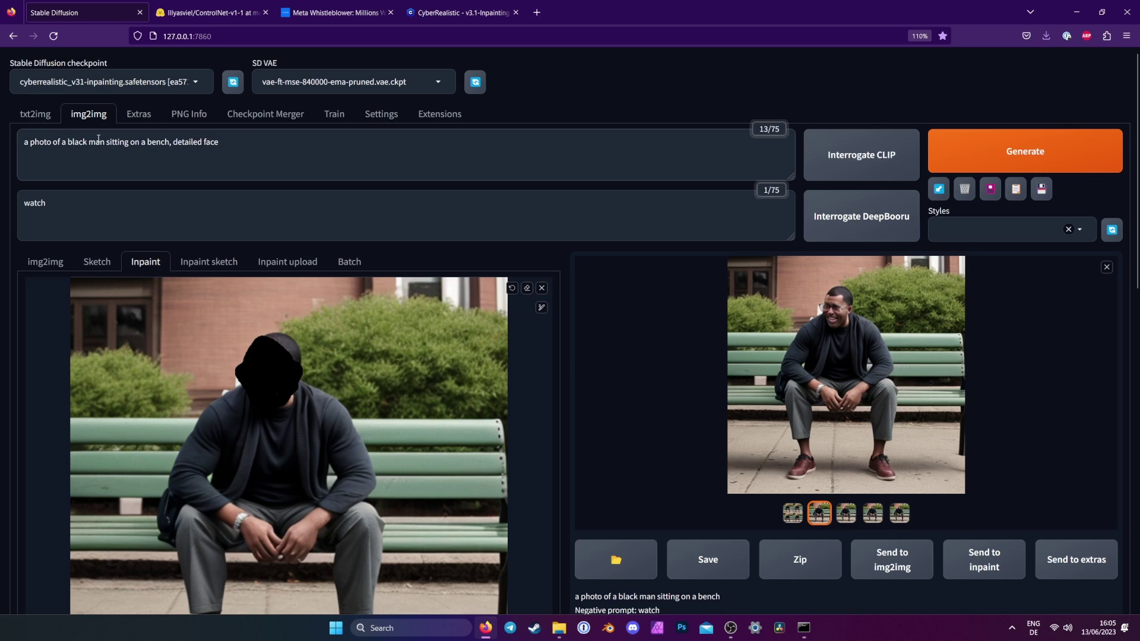
{"action": "left_click", "coordinate": [68, 141]}
{"action": "type", "text": "smiling,"}
{"action": "key", "text": "BackSpace"}
{"action": "left_click_drag", "start_coordinate": [301, 203], "coordinate": [11, 208]}
{"action": "key", "text": "BackSpace"}
Set Only masked inpainting with original content, enable Restore faces and use 50 sampling steps
{"action": "scroll", "coordinate": [565, 290], "scroll_direction": "down", "scroll_amount": 8}
{"action": "scroll", "coordinate": [558, 295], "scroll_direction": "down", "scroll_amount": 1}
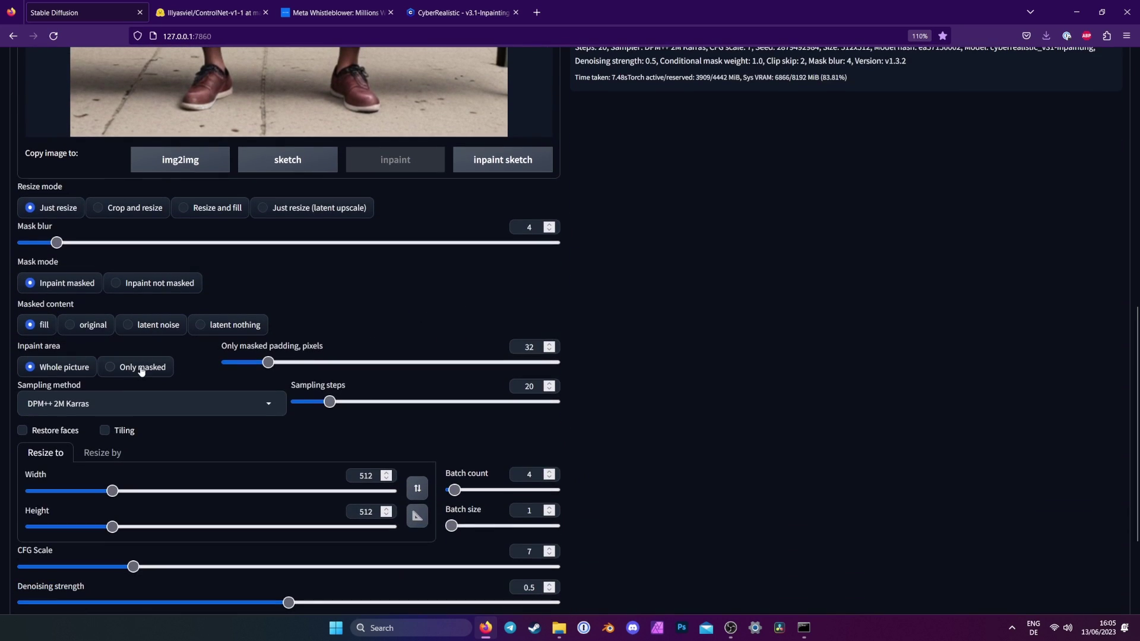
{"action": "left_click", "coordinate": [140, 367]}
{"action": "scroll", "coordinate": [564, 437], "scroll_direction": "down", "scroll_amount": 3}
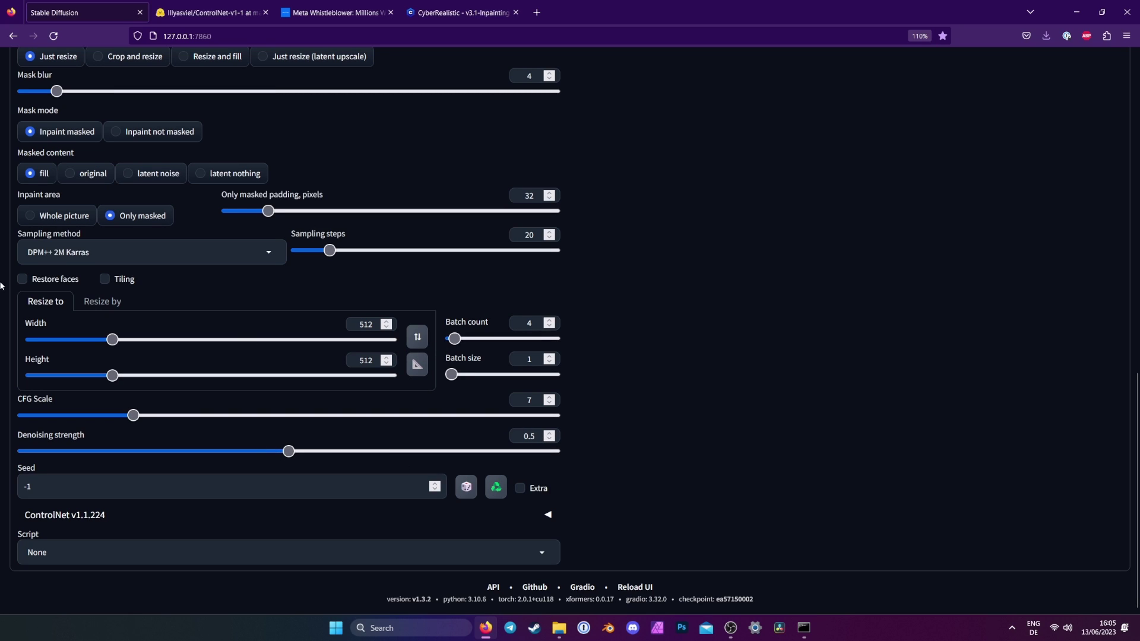
{"action": "left_click", "coordinate": [46, 282]}
{"action": "double_click", "coordinate": [514, 235]}
{"action": "type", "text": "50"}
{"action": "left_click", "coordinate": [104, 181]}
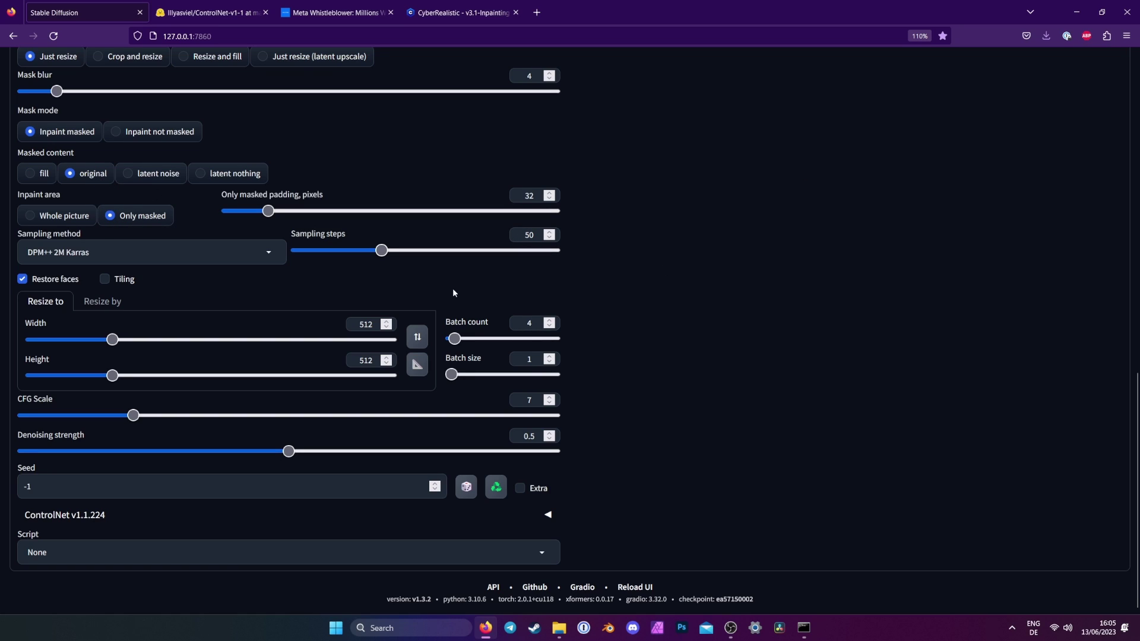
Generate the new detailed face and view the result full-screen
{"action": "scroll", "coordinate": [789, 414], "scroll_direction": "up", "scroll_amount": 12}
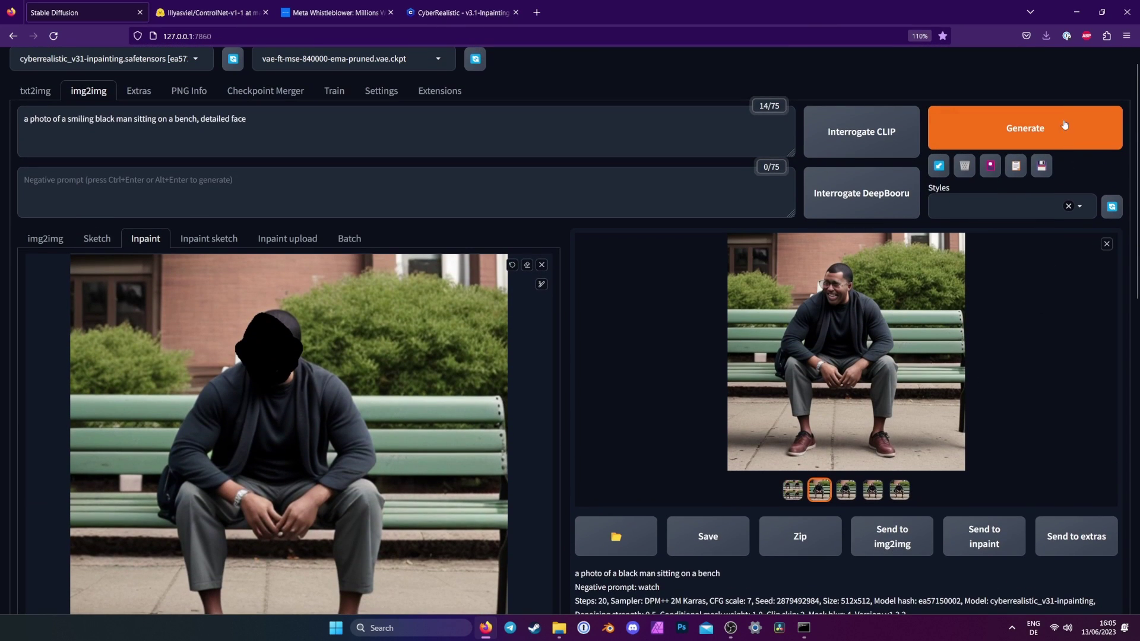
{"action": "left_click", "coordinate": [1061, 126]}
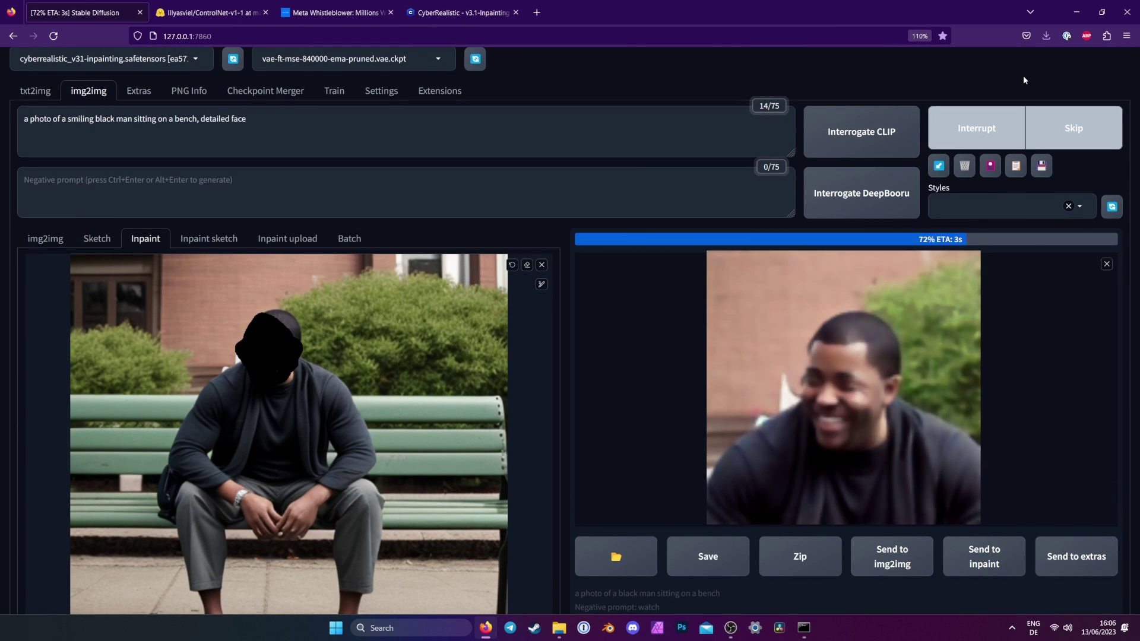
{"action": "left_click", "coordinate": [924, 305]}
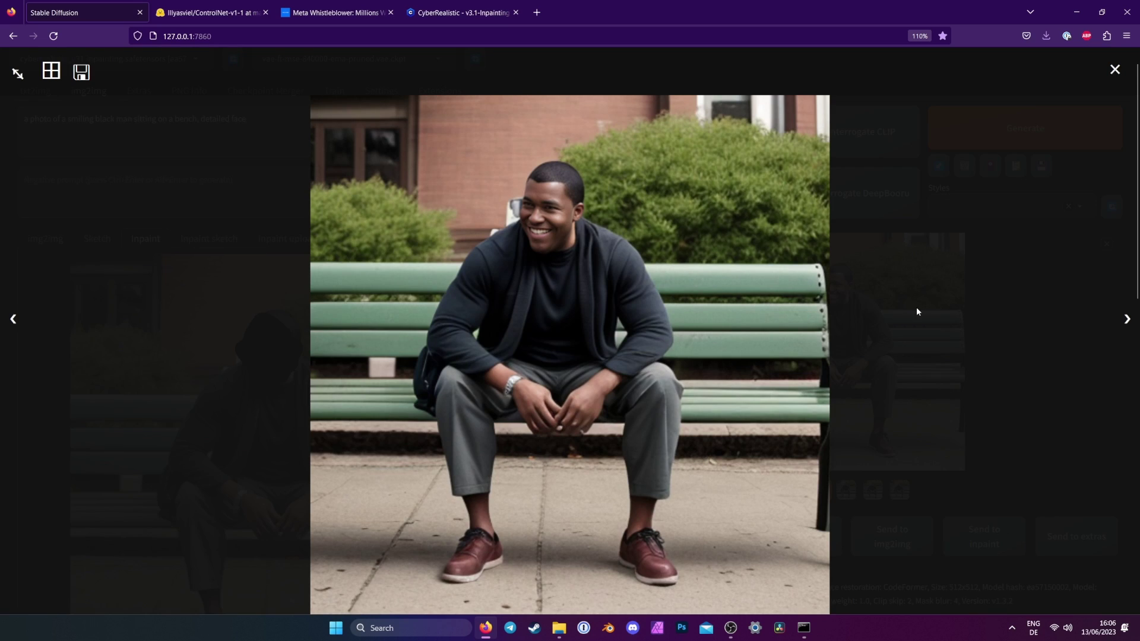